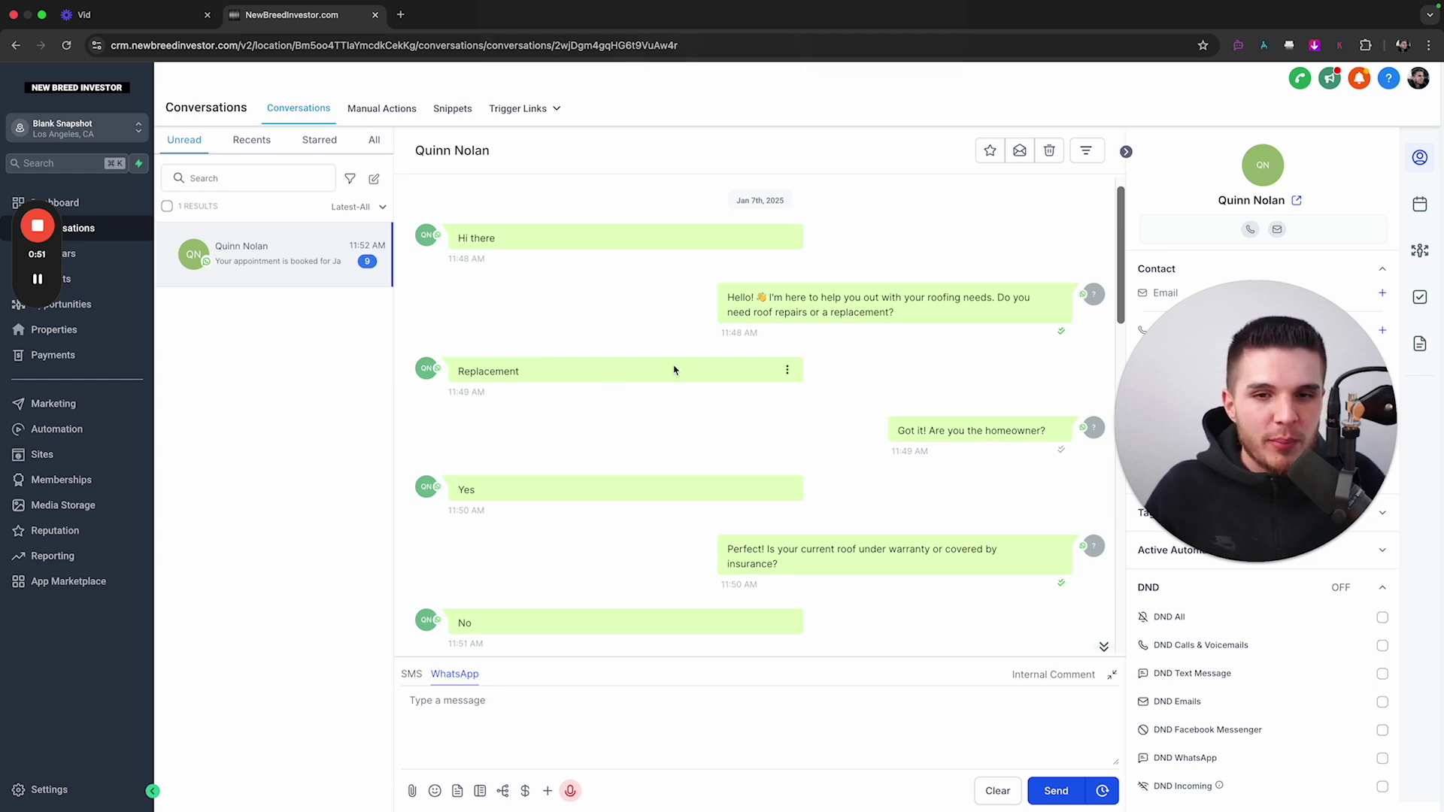
Step: End the 24/7 WhatsApp auto-response line with a period, then scroll down to section 3
scroll(677, 369, down, 1)
scroll(837, 399, down, 1)
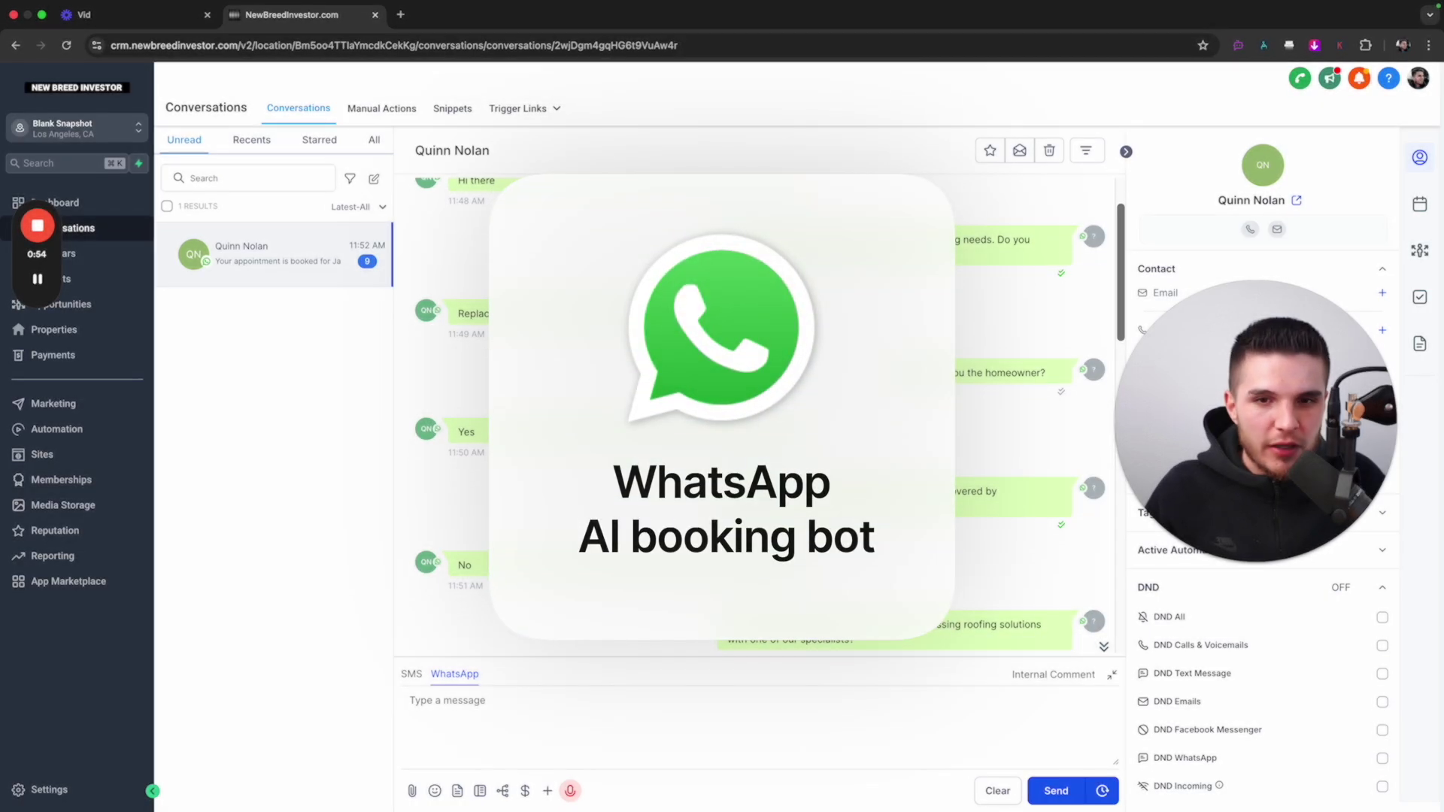
scroll(837, 399, down, 10)
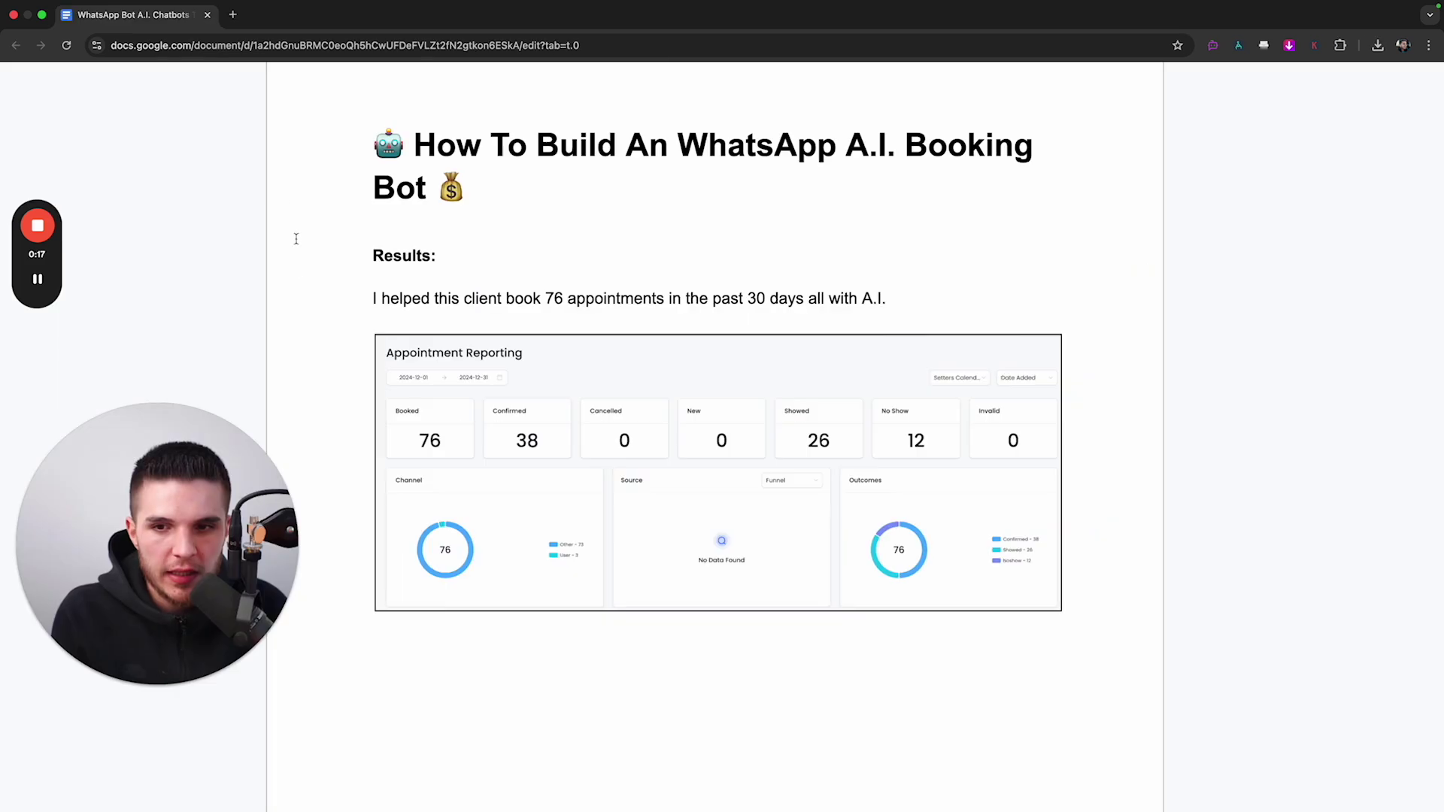
scroll(301, 259, down, 1)
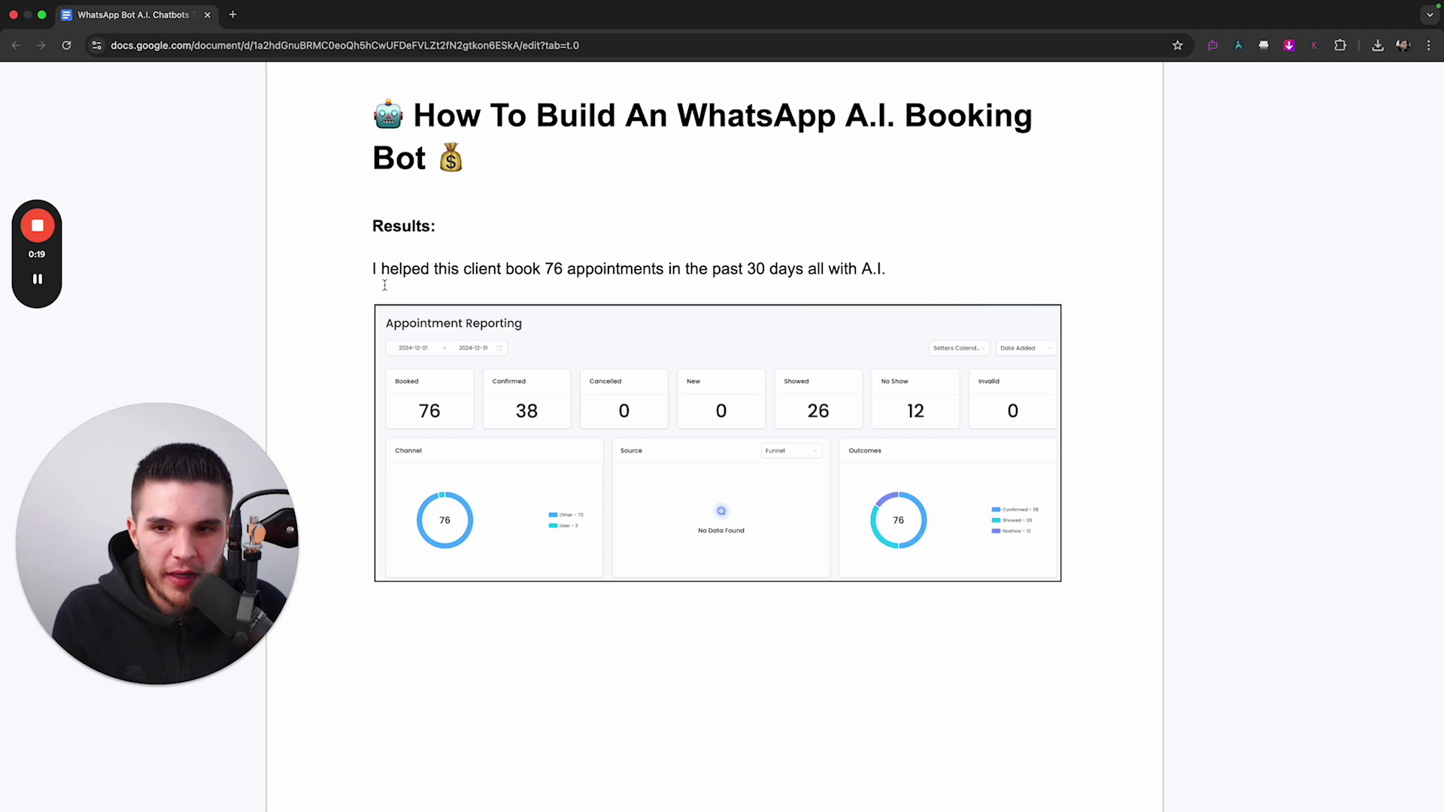
scroll(384, 285, down, 2)
scroll(384, 285, up, 5)
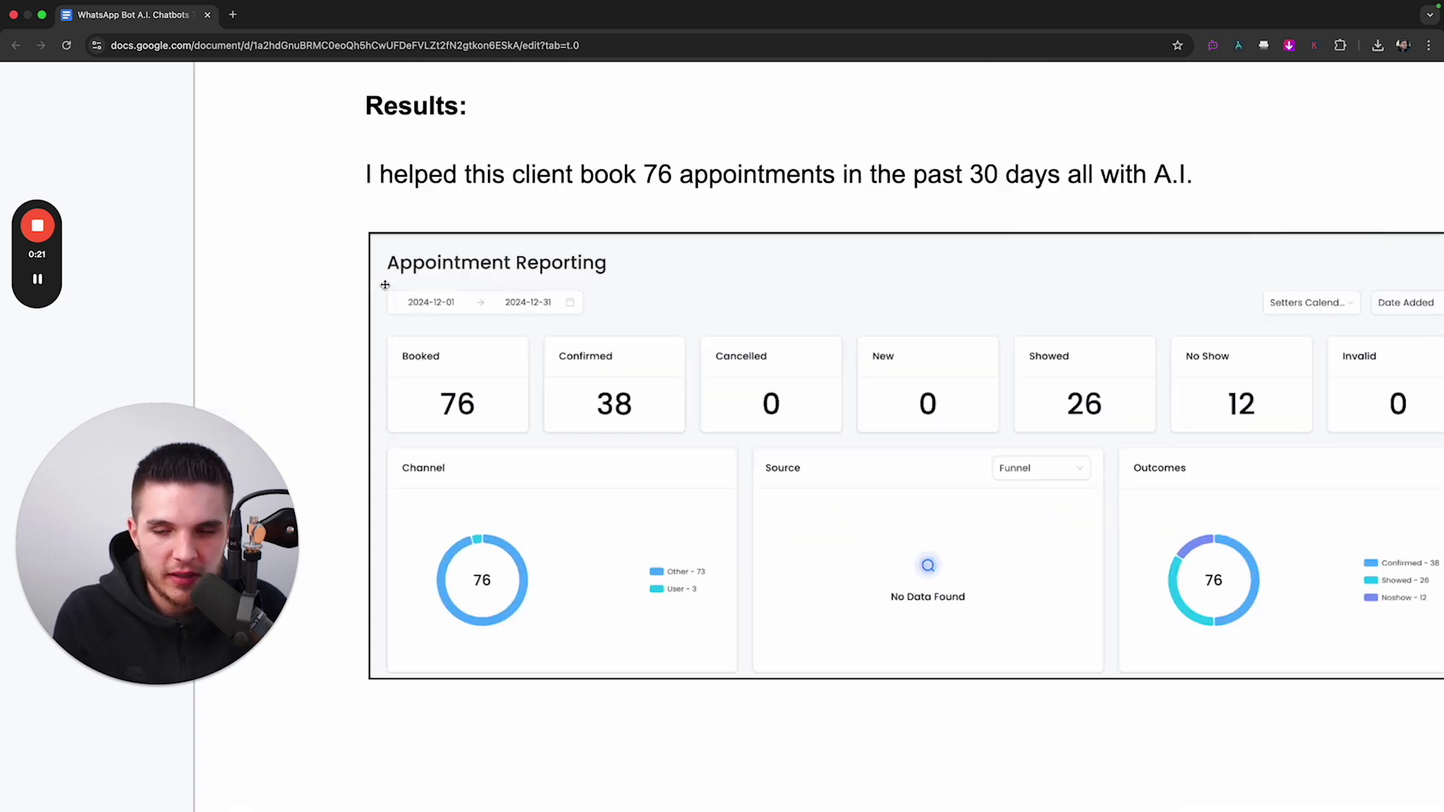
scroll(385, 285, right, 1)
scroll(384, 285, right, 1)
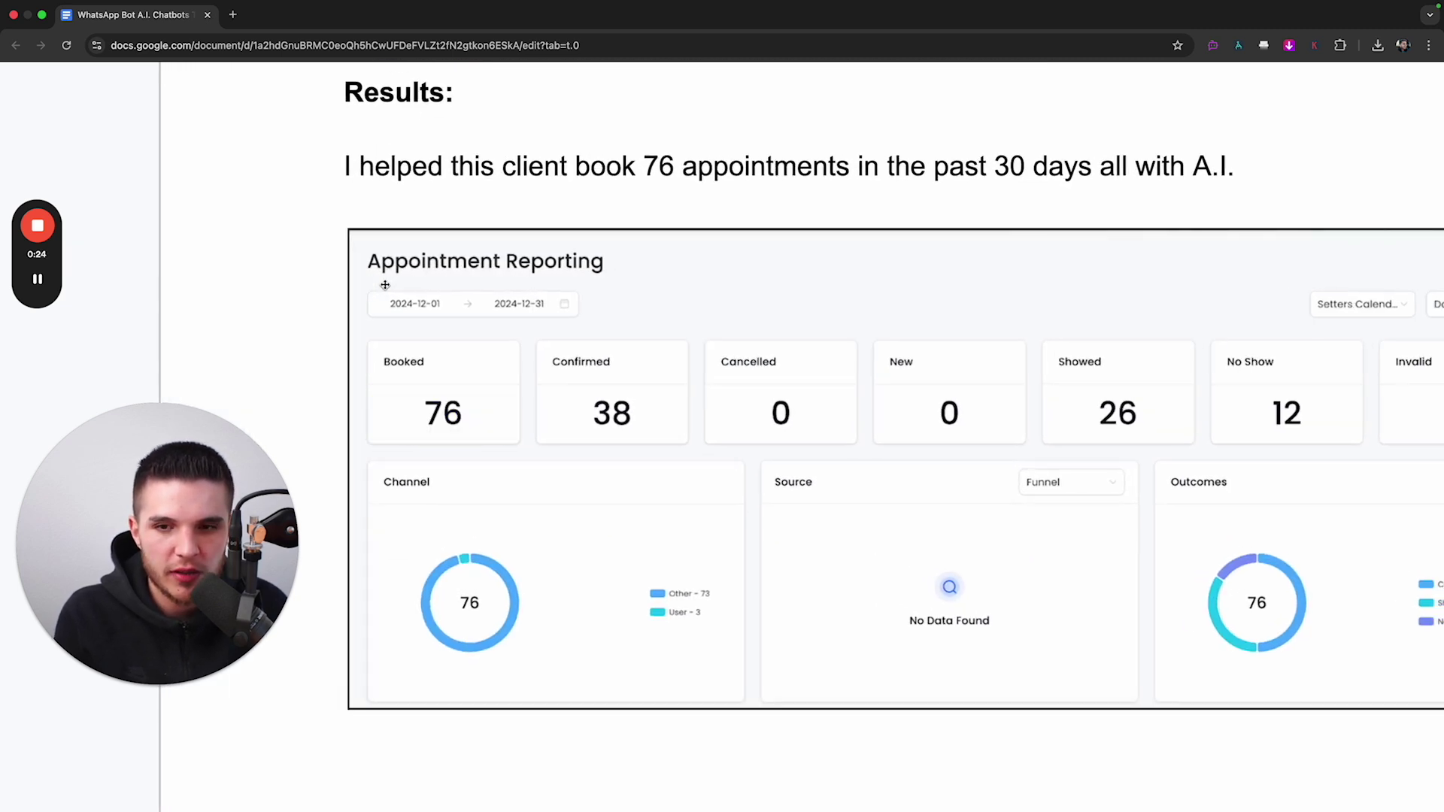
scroll(384, 285, right, 5)
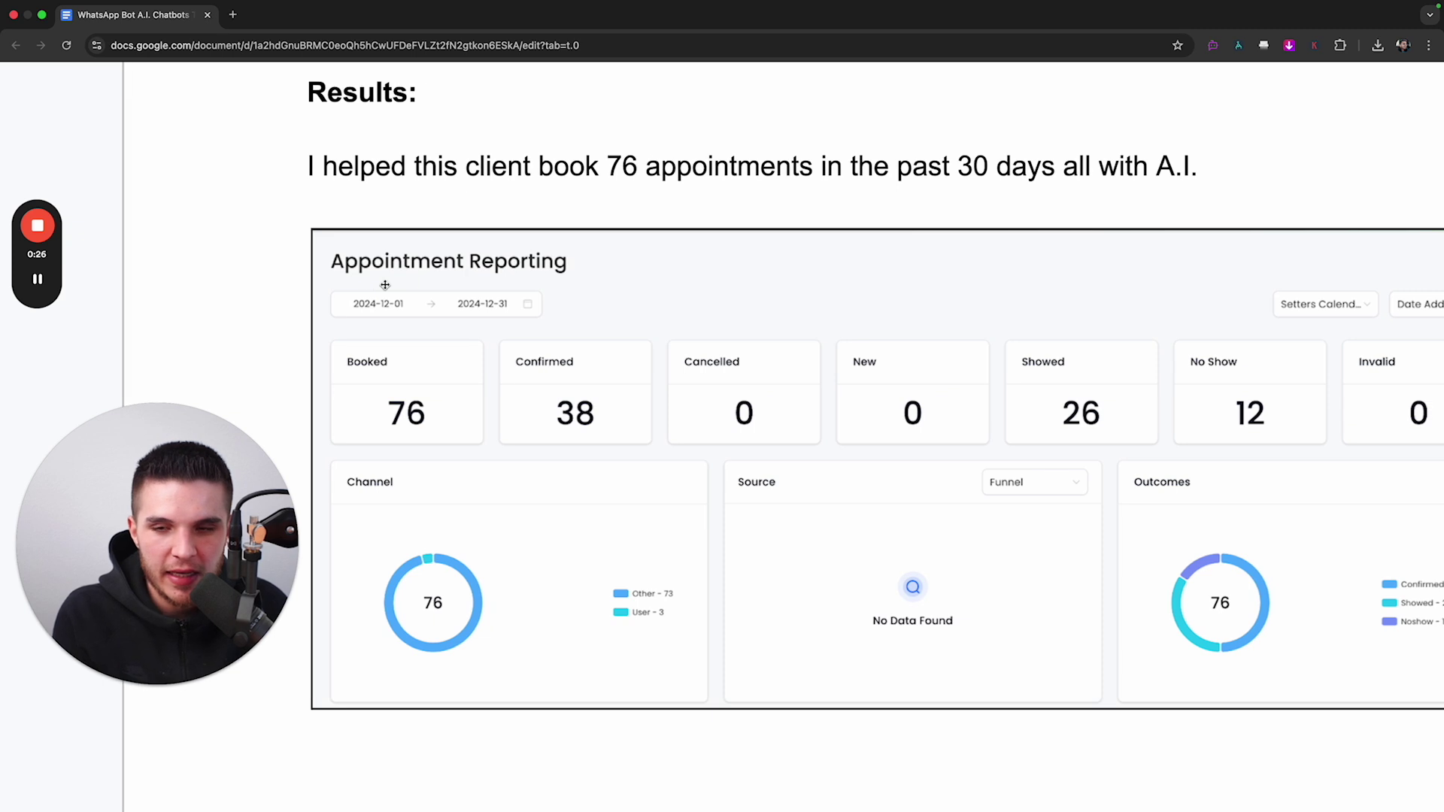
scroll(384, 285, right, 1)
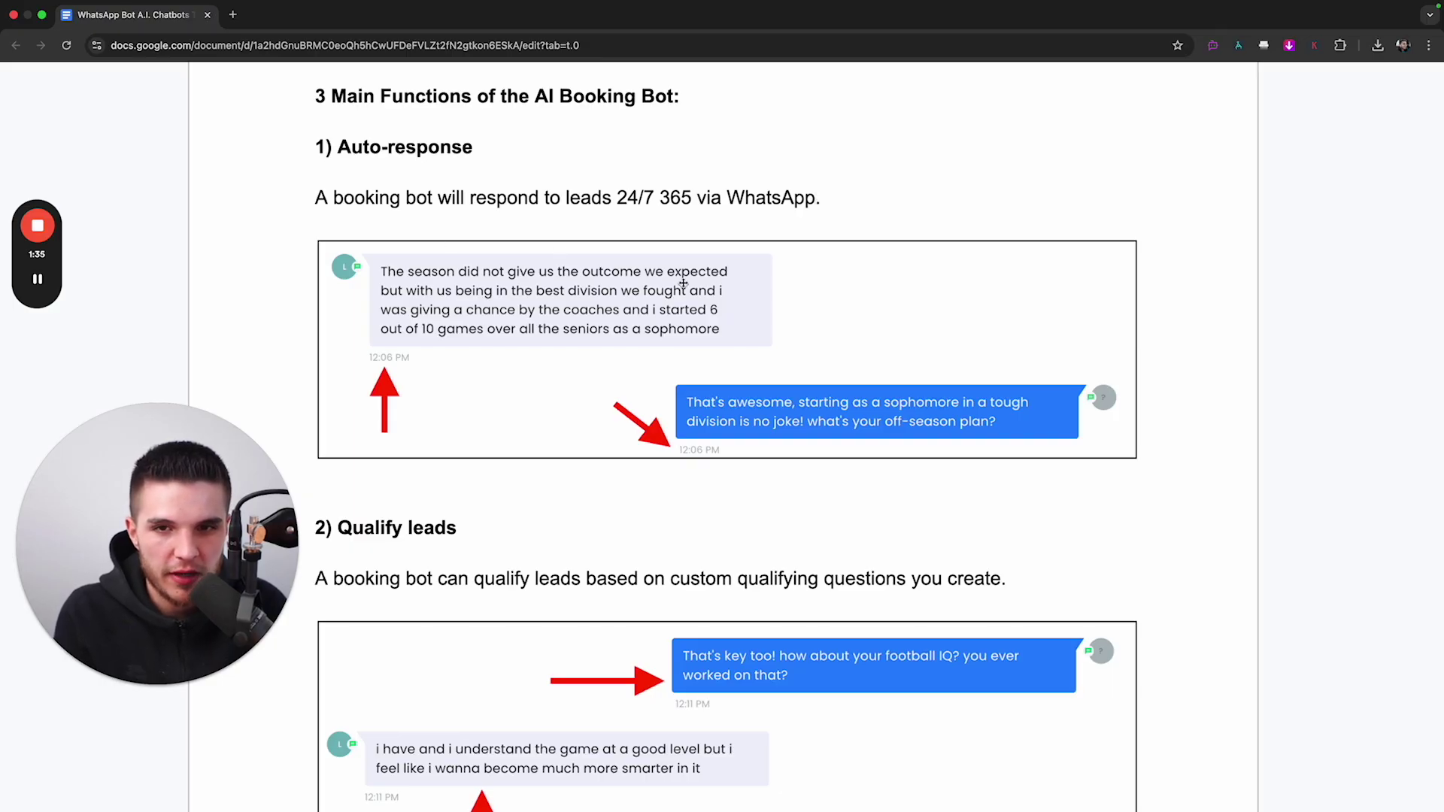
text(.)
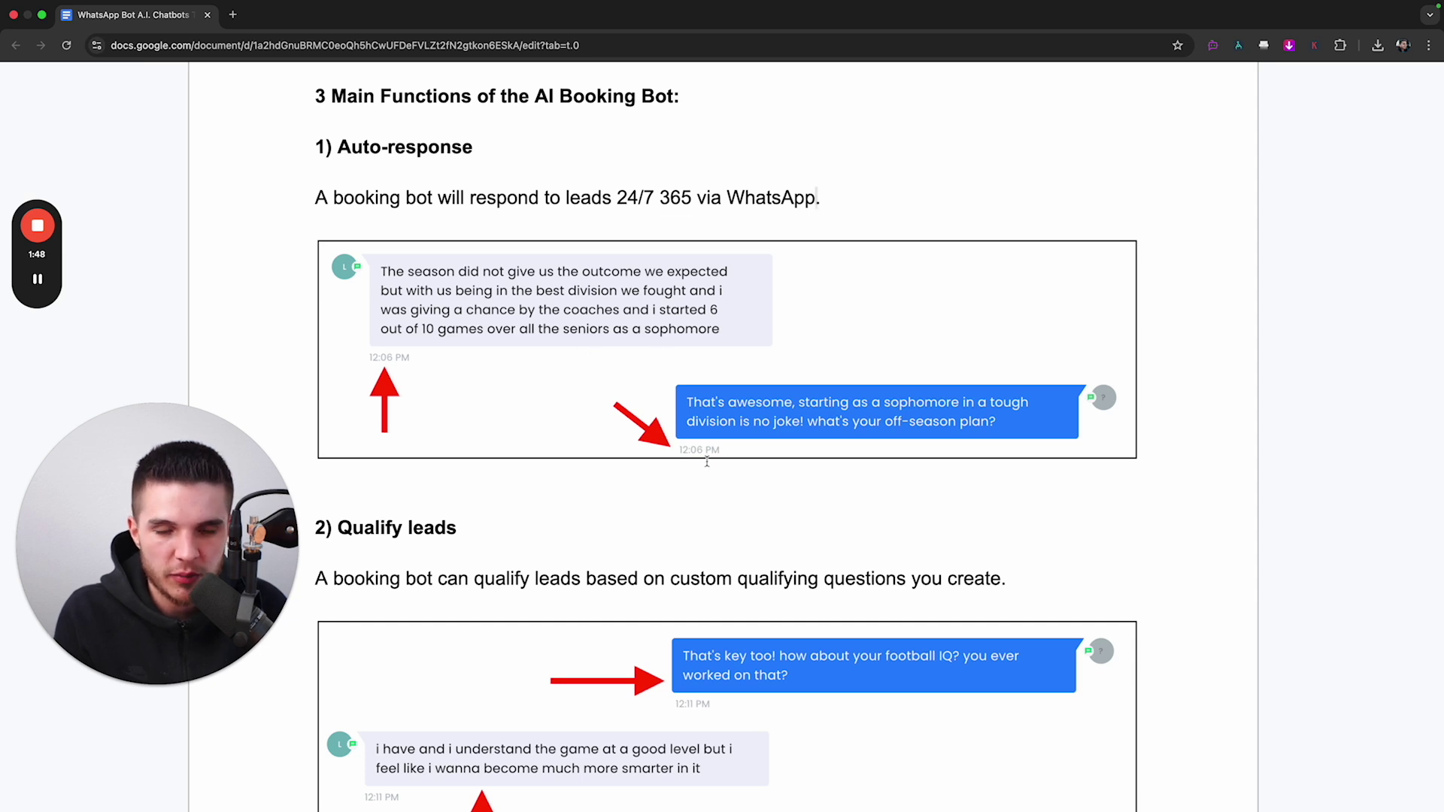
scroll(707, 462, down, 5)
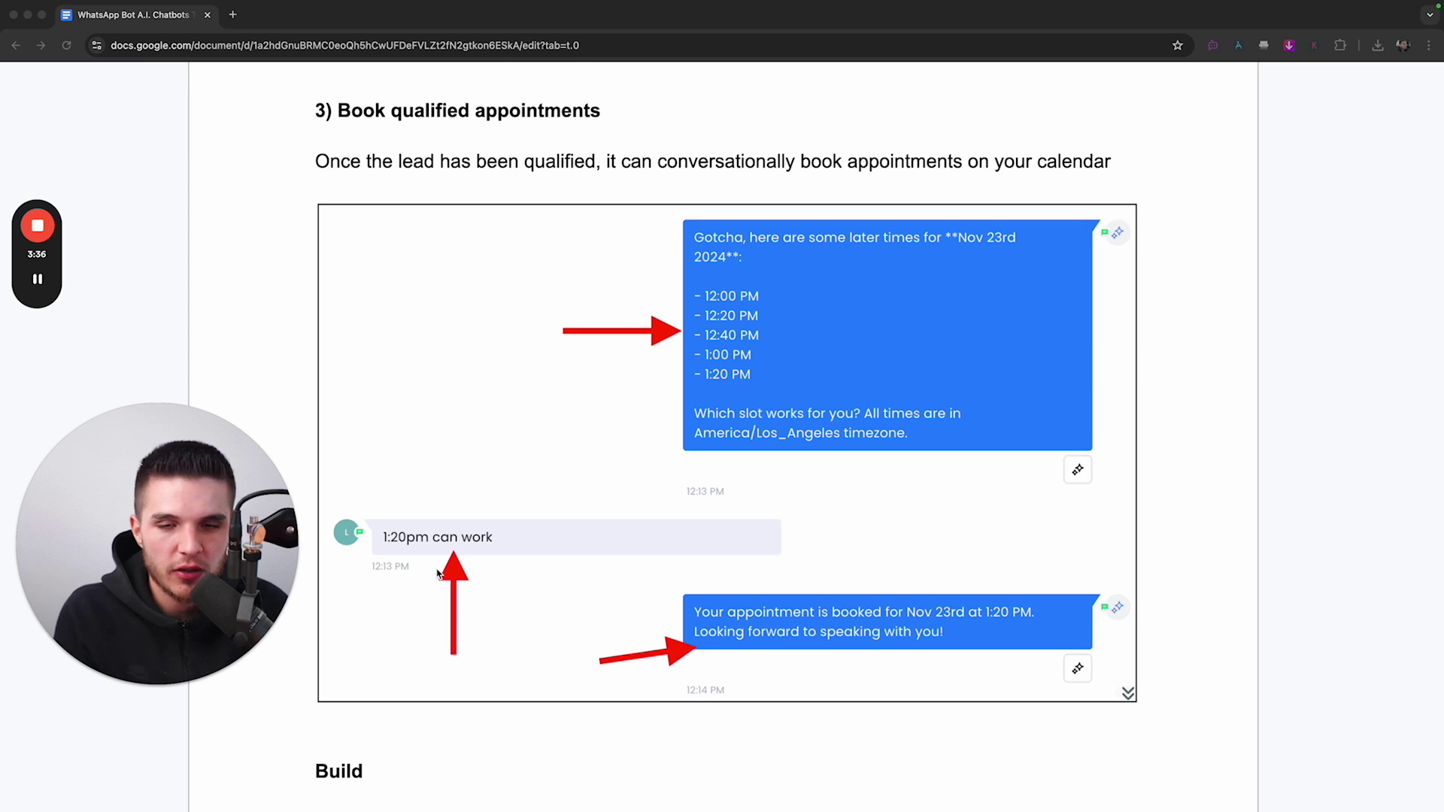
Step: Scroll down the guide to the seven-step Build section
scroll(438, 574, down, 1)
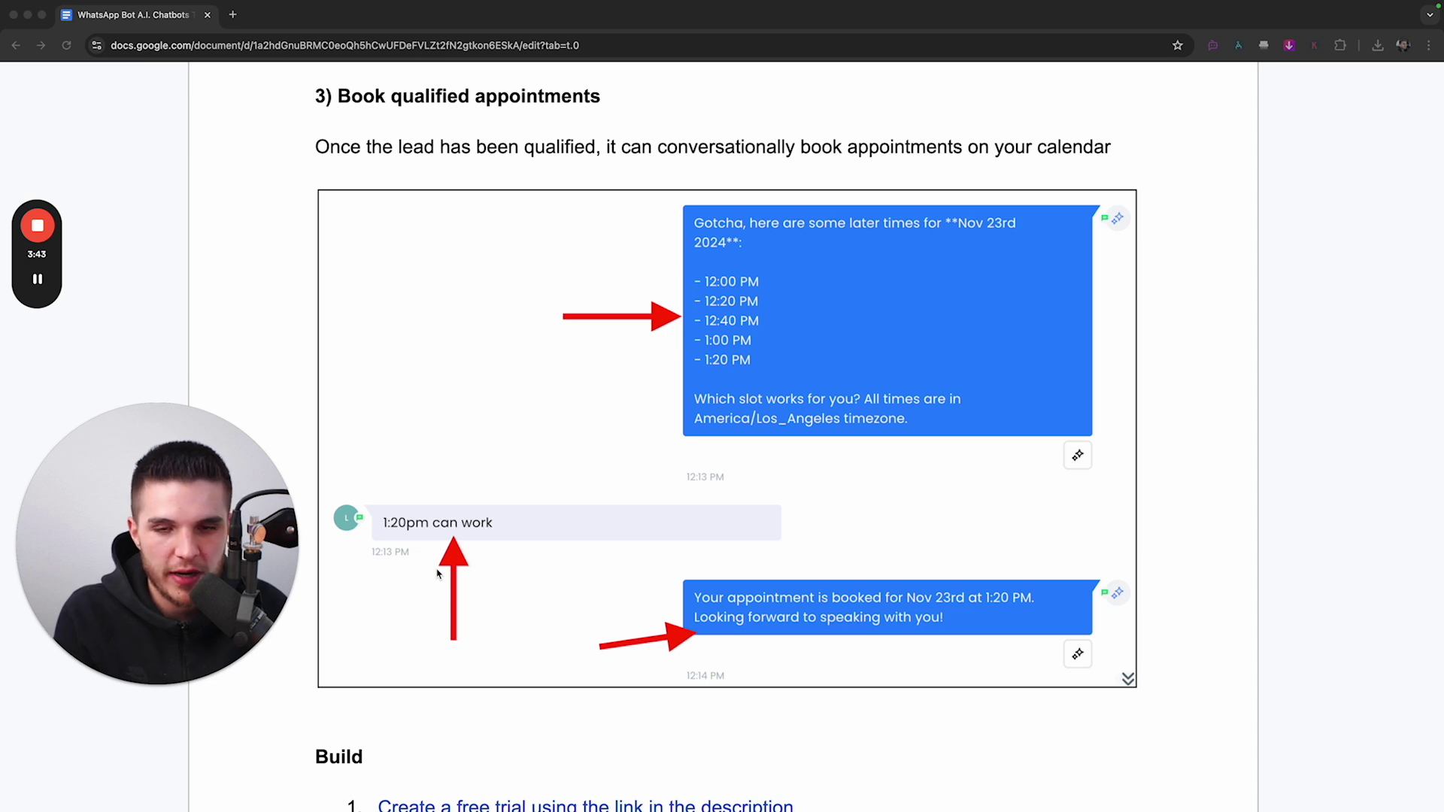
scroll(424, 571, down, 1)
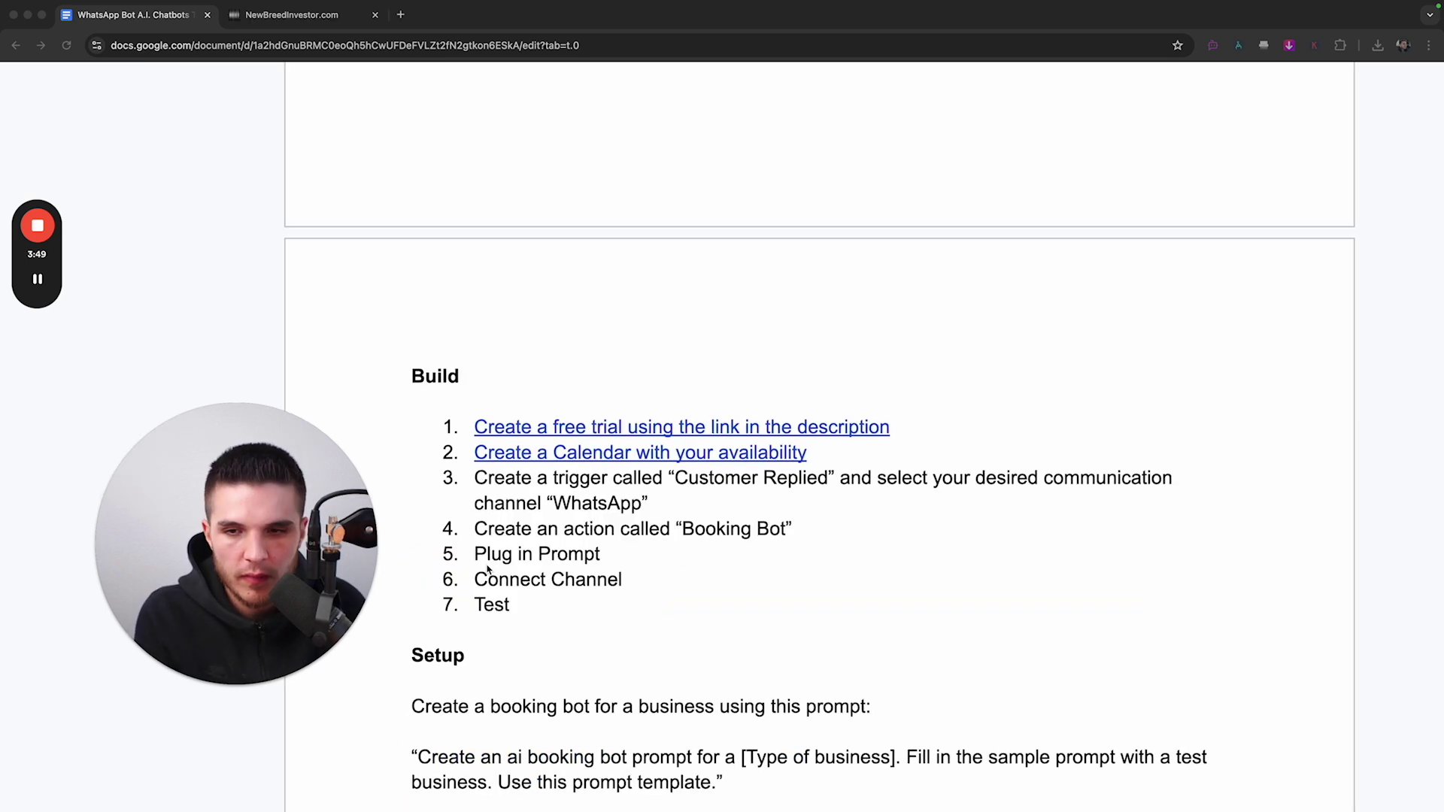
scroll(488, 570, down, 2)
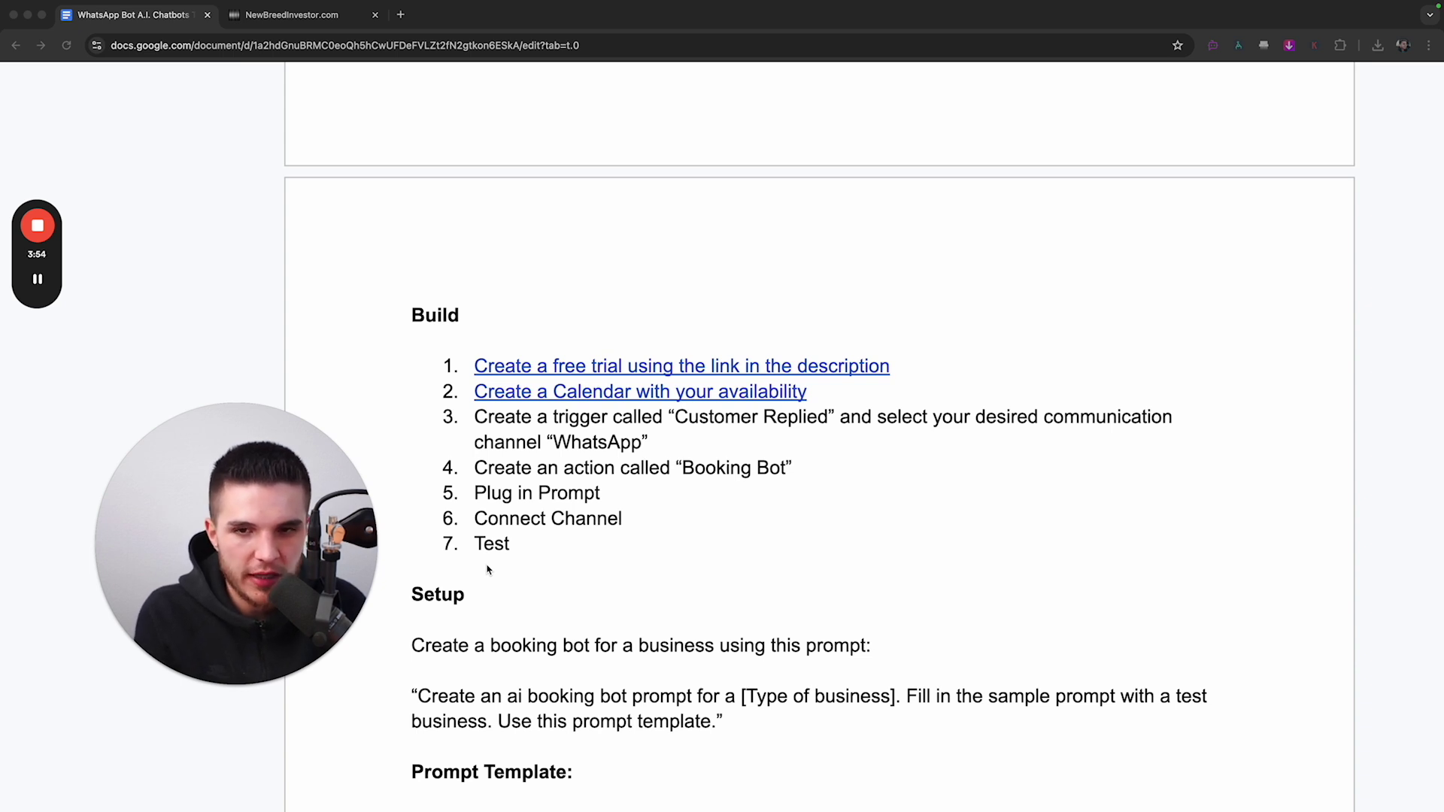
Step: Switch to the NewBreedInvestor CRM tab showing Calendar Settings
key(ctrl+Tab)
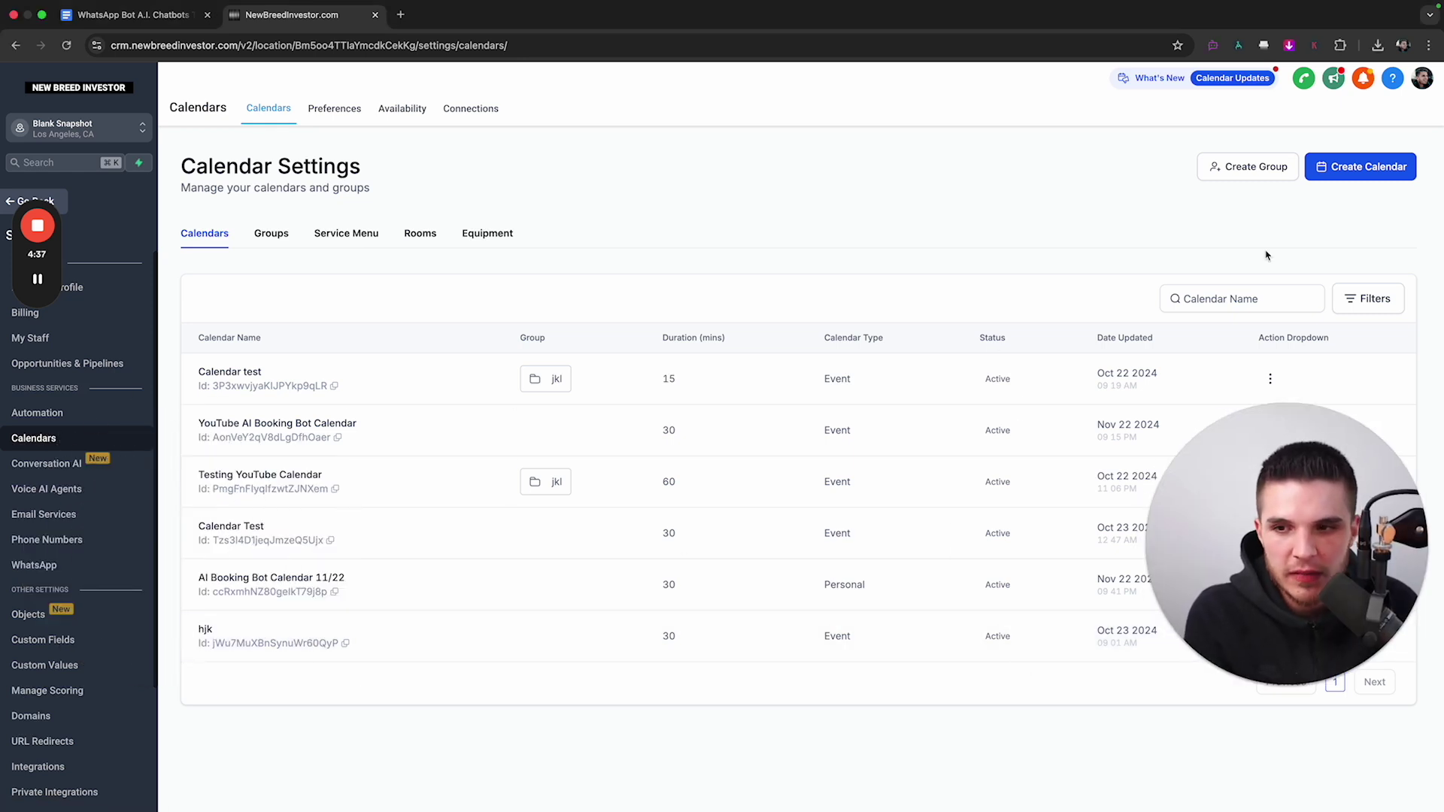
Step: Review a new Personal Booking calendar form, close it unsaved, and return to the Docs guide
click(1363, 184)
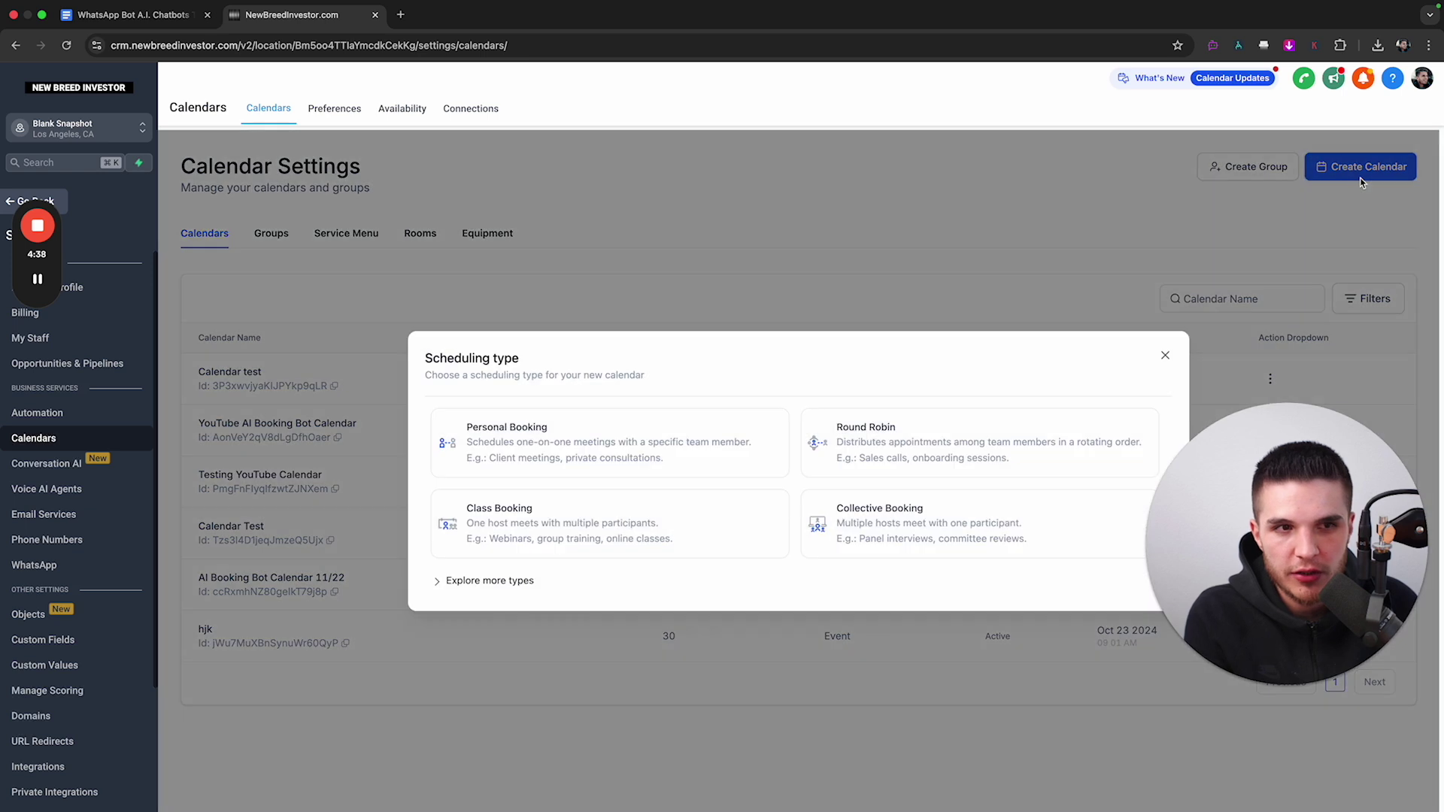
click(602, 446)
drag(578, 223, 651, 226)
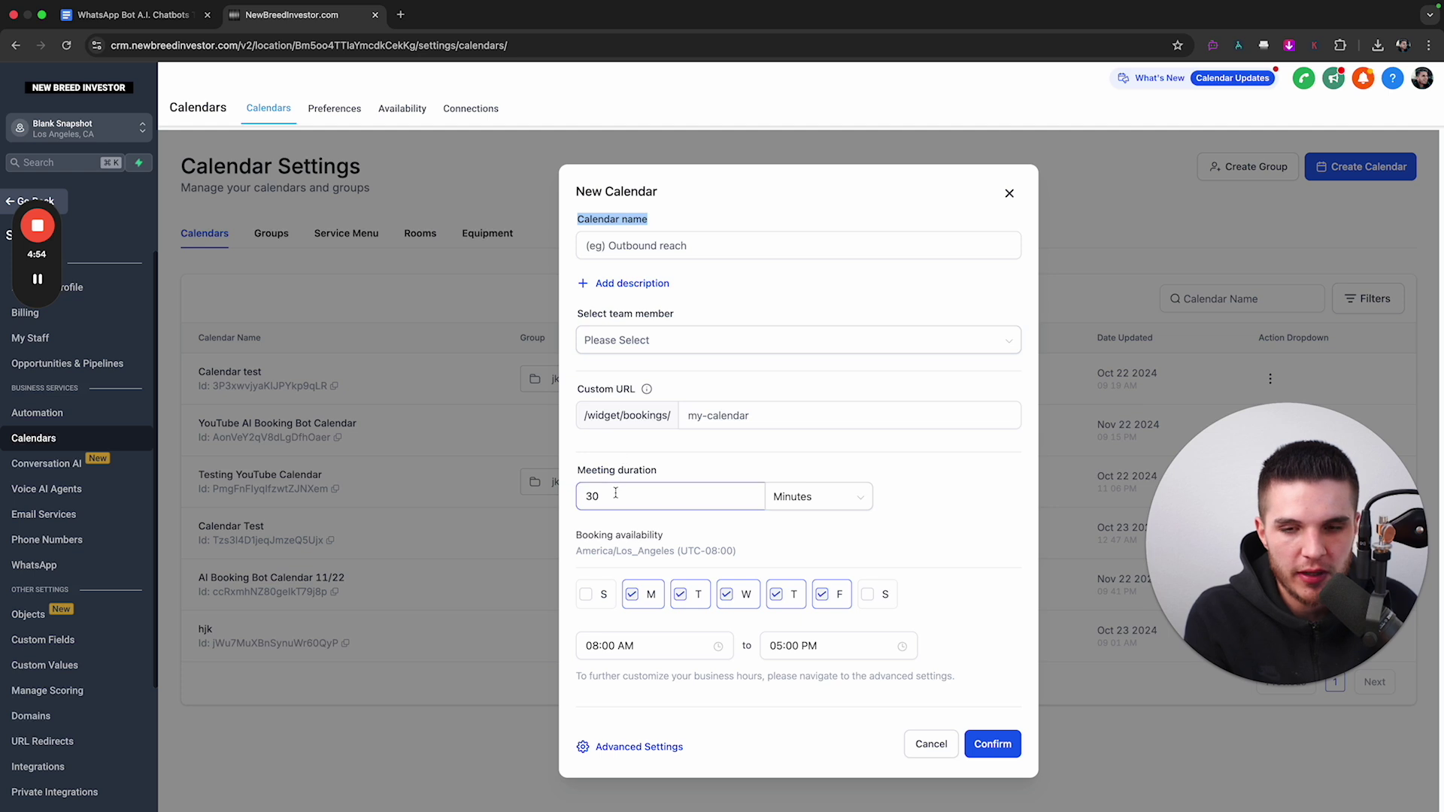
triple_click(581, 471)
click(584, 482)
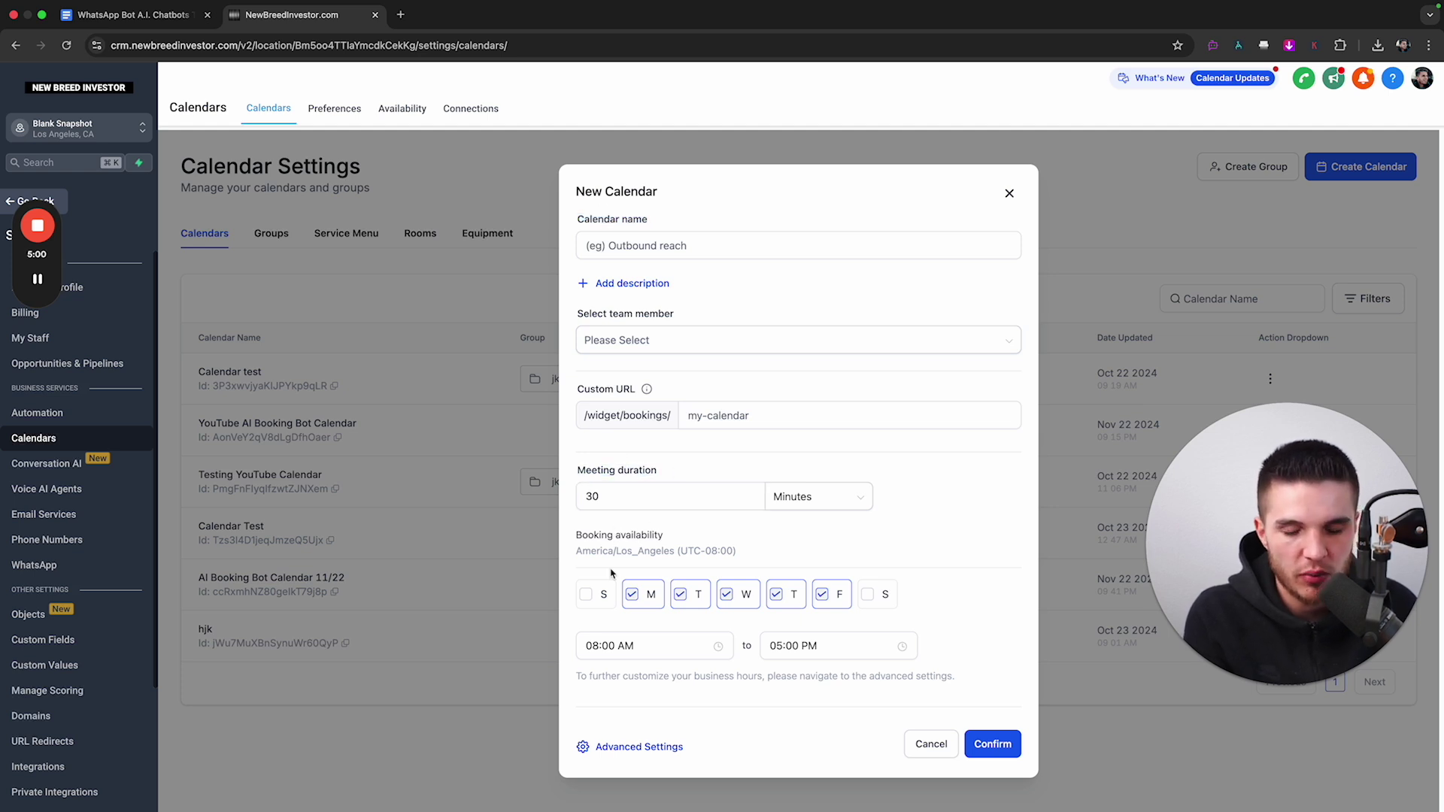
click(1009, 192)
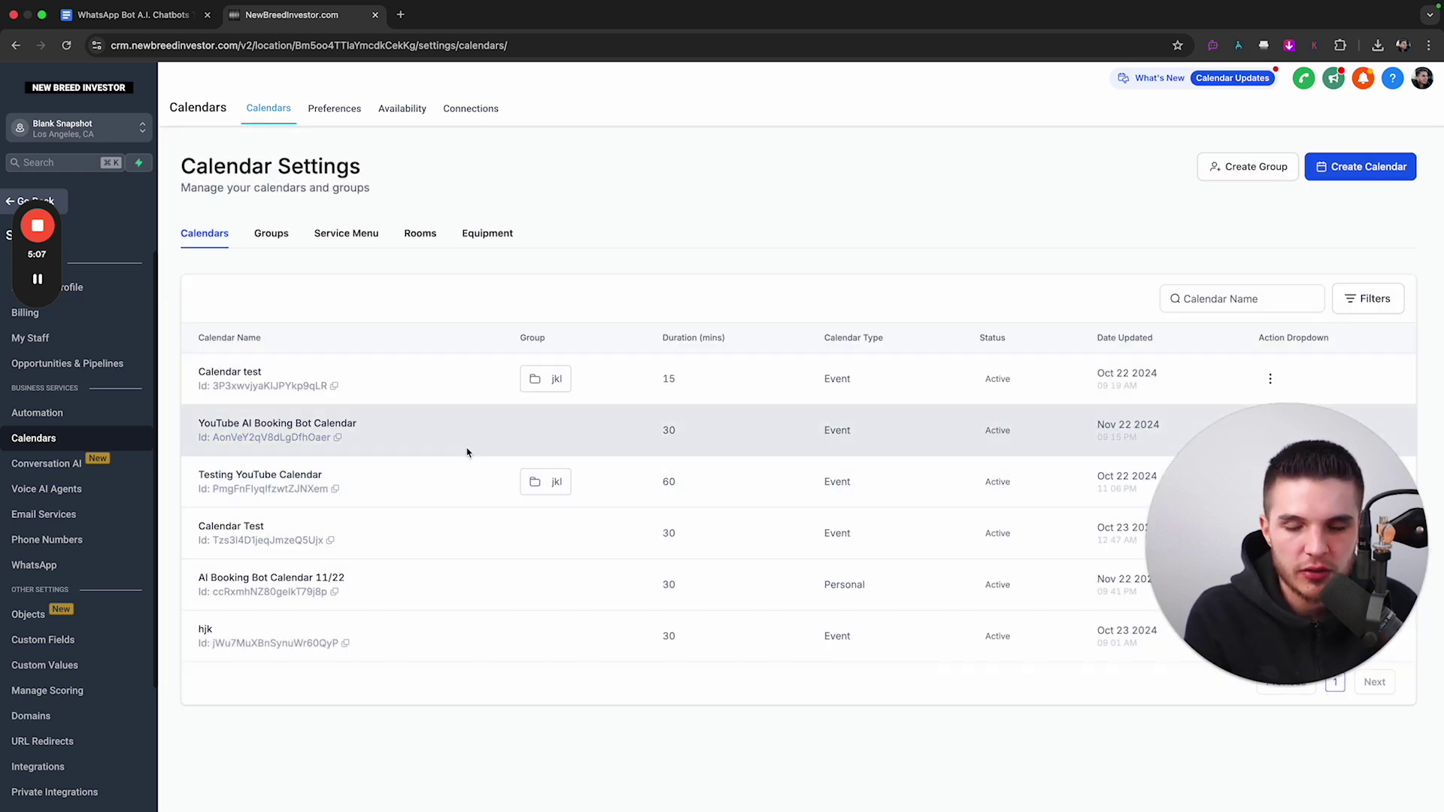
click(154, 17)
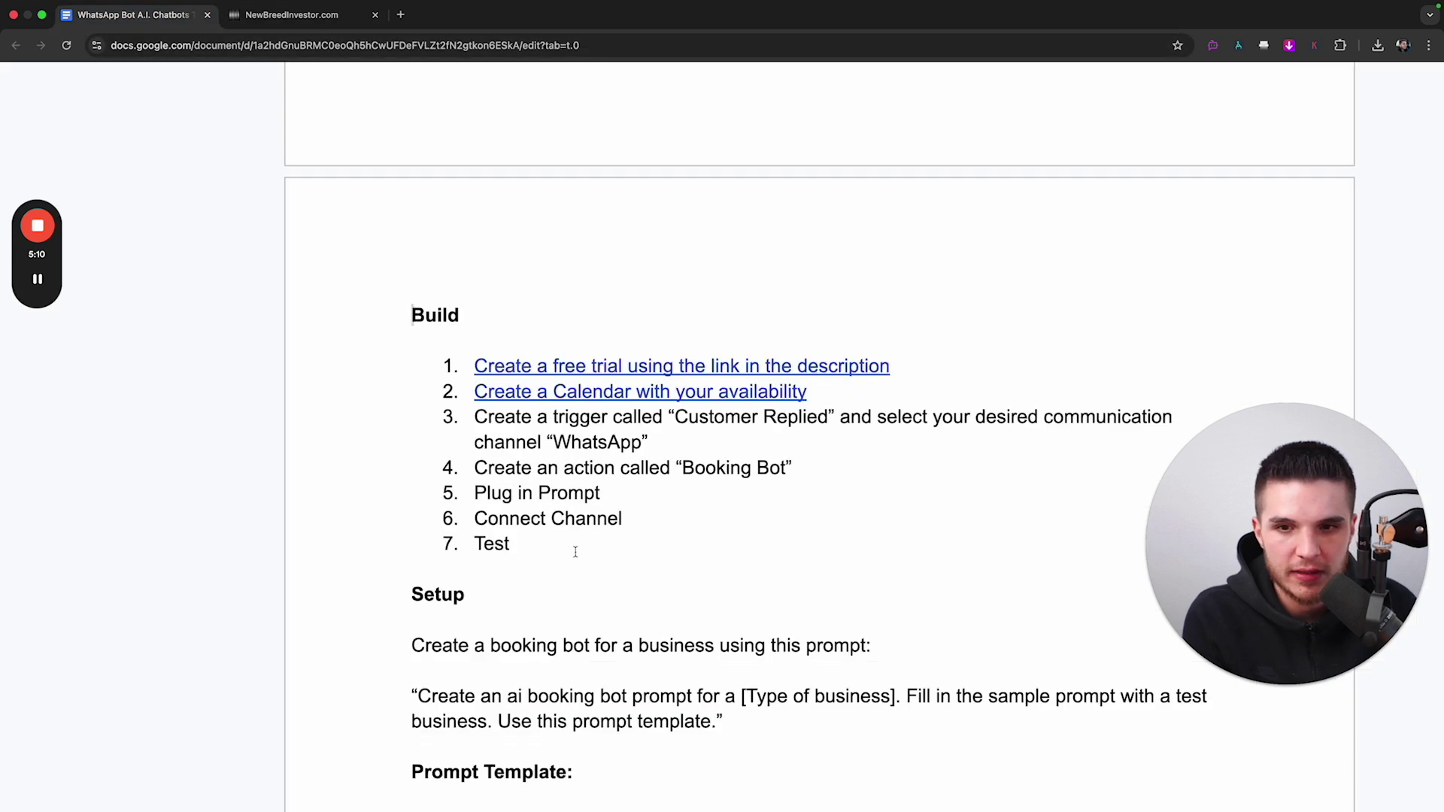
Step: Open the WhatsApp AI Booking Bot workflow from Automation, sorted by most recent
click(307, 17)
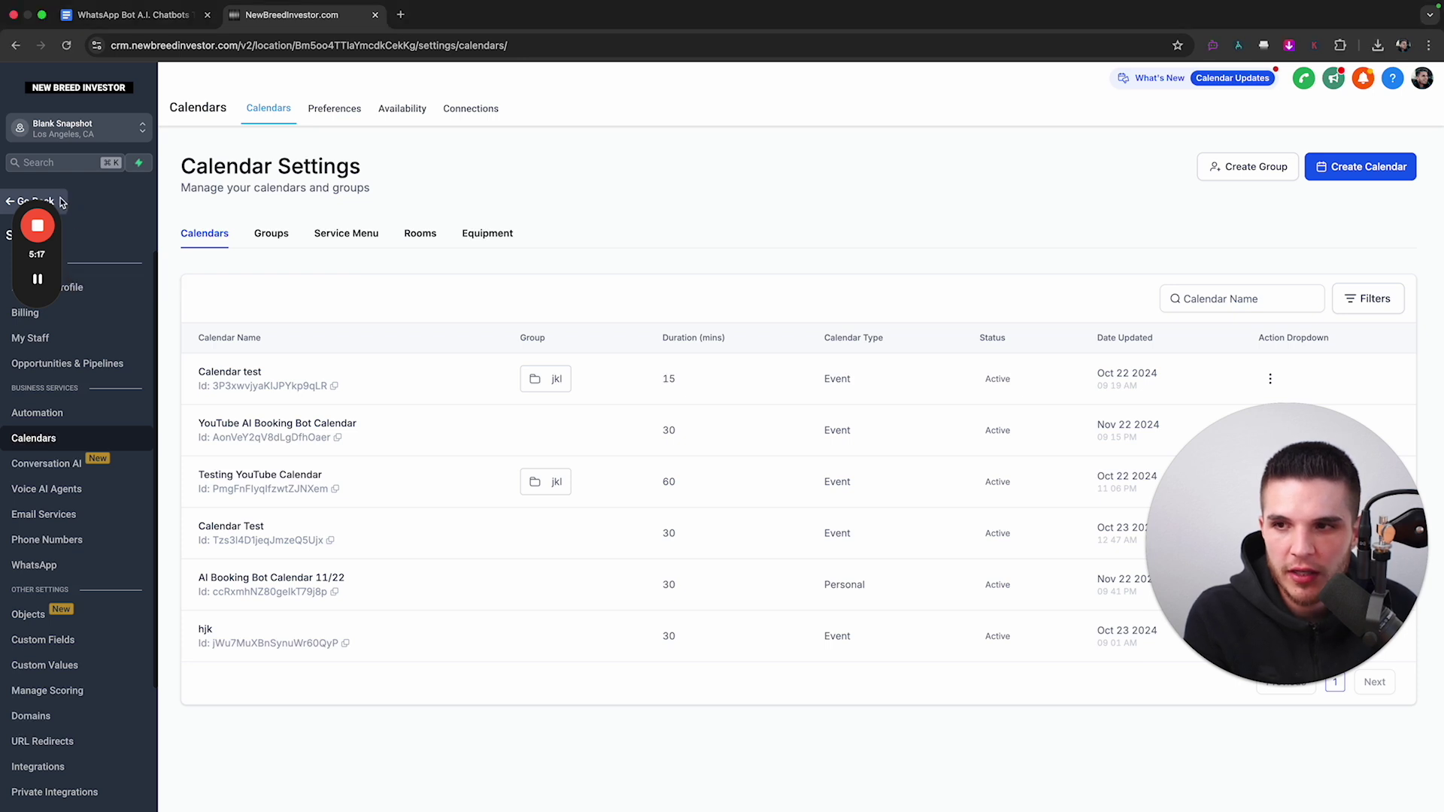
click(34, 201)
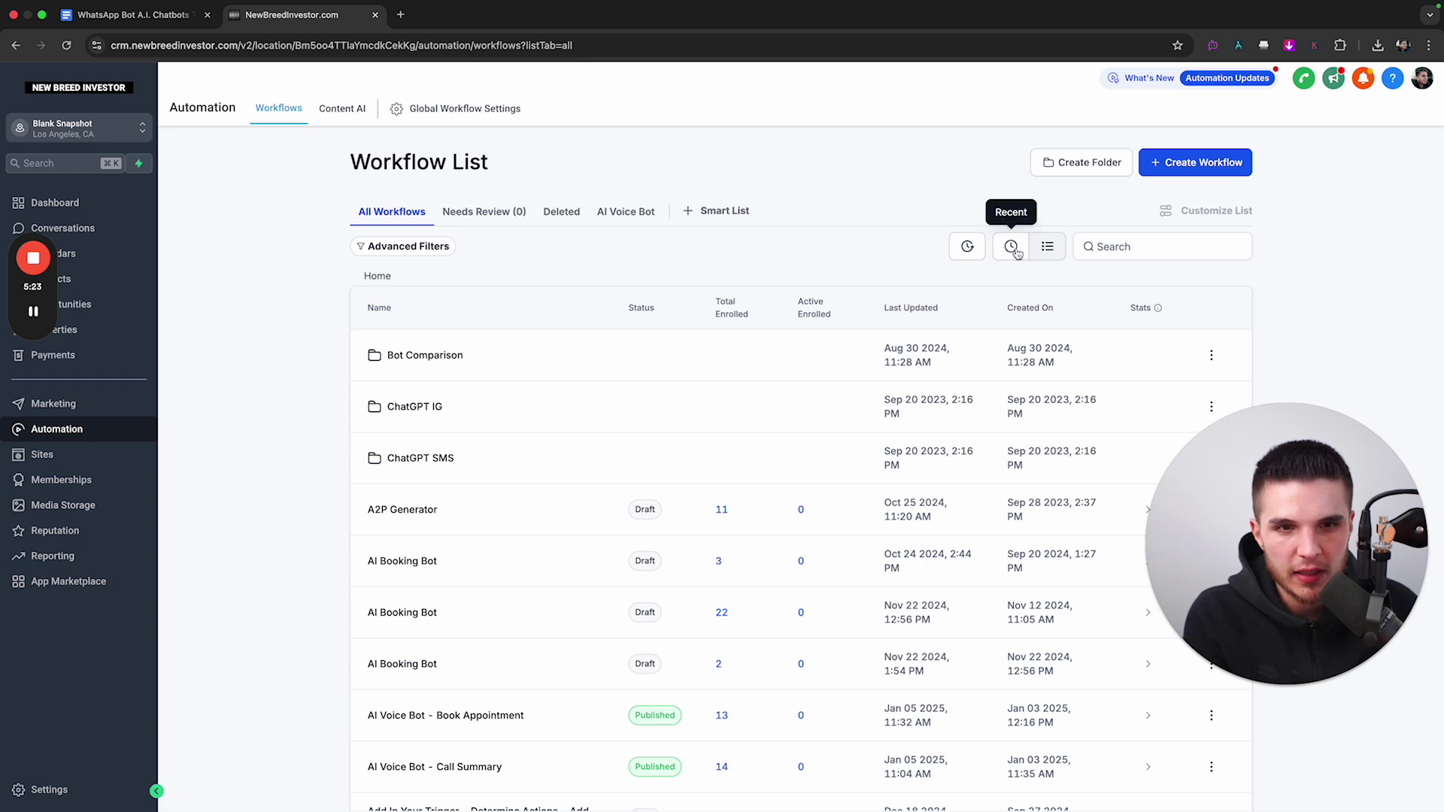
click(1015, 250)
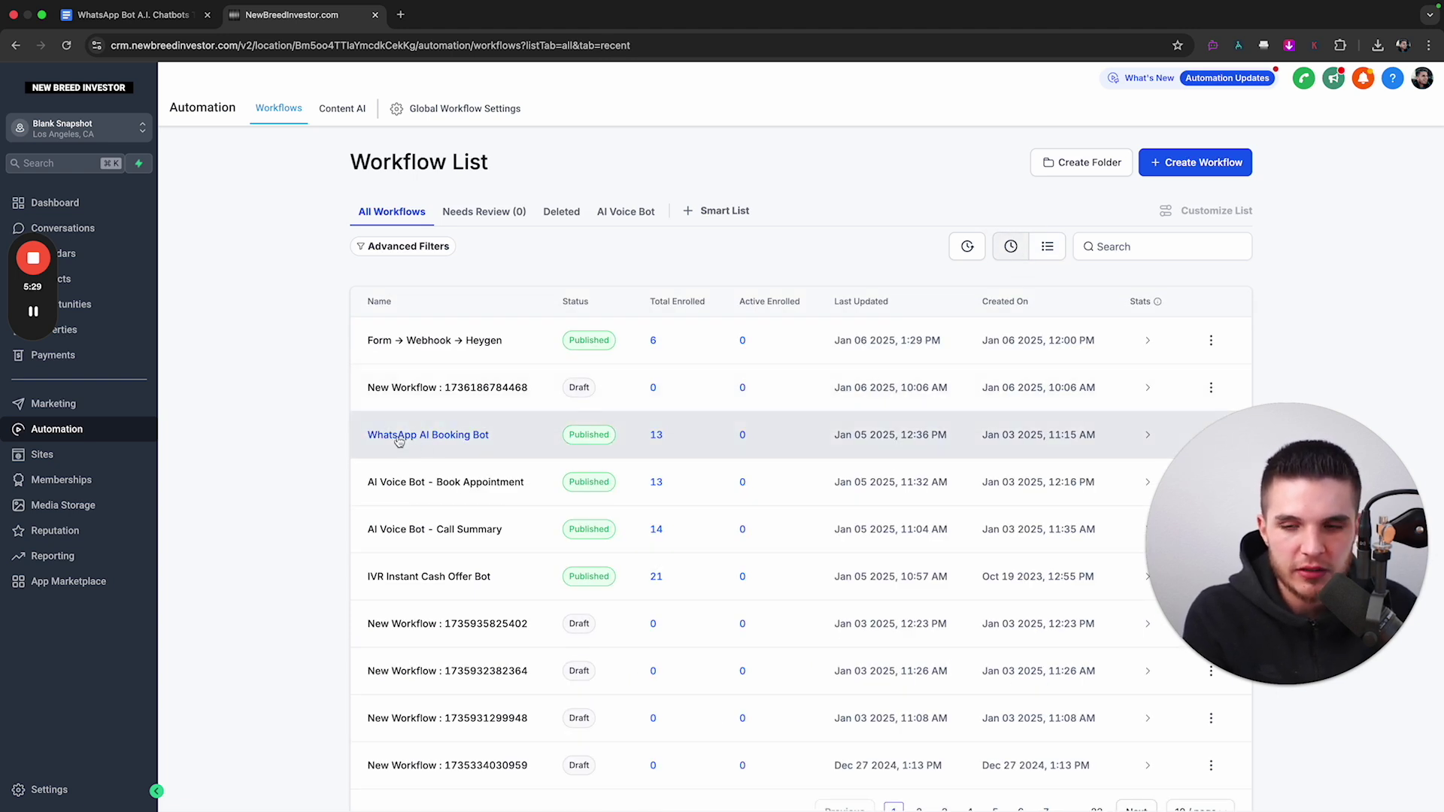
click(372, 434)
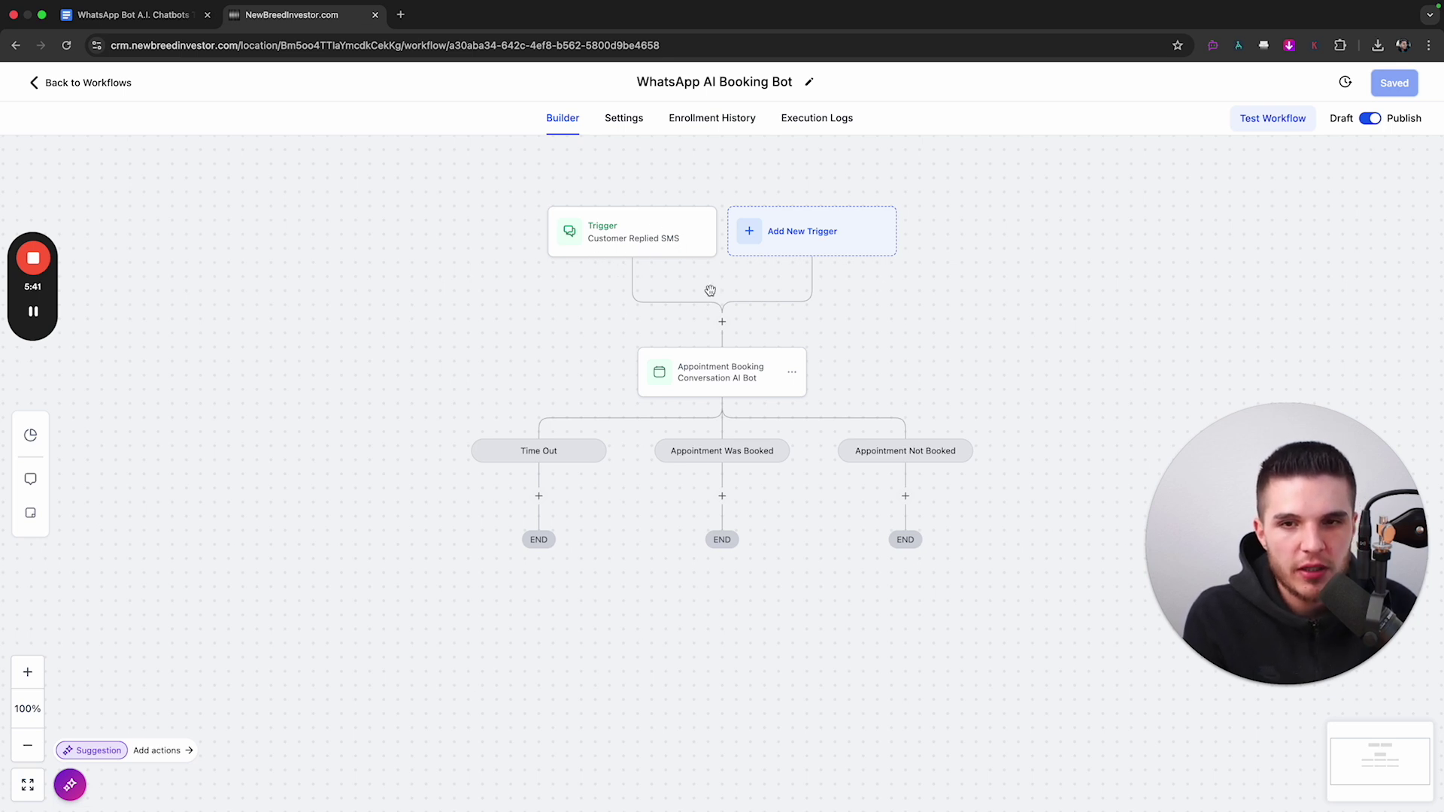
Step: Rename the workflow trigger to 'Customer Replied WhatsApp'
click(652, 229)
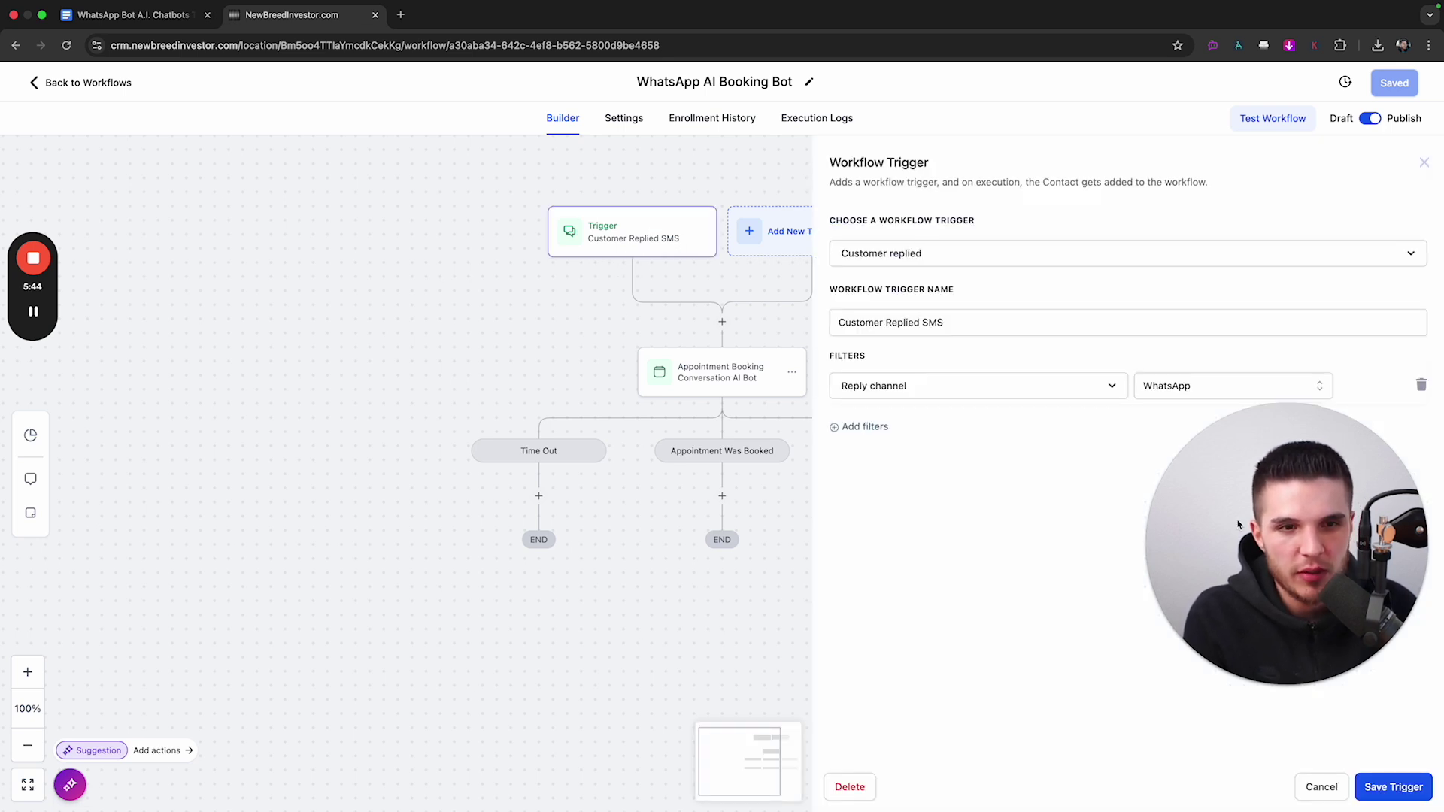
double_click(977, 322)
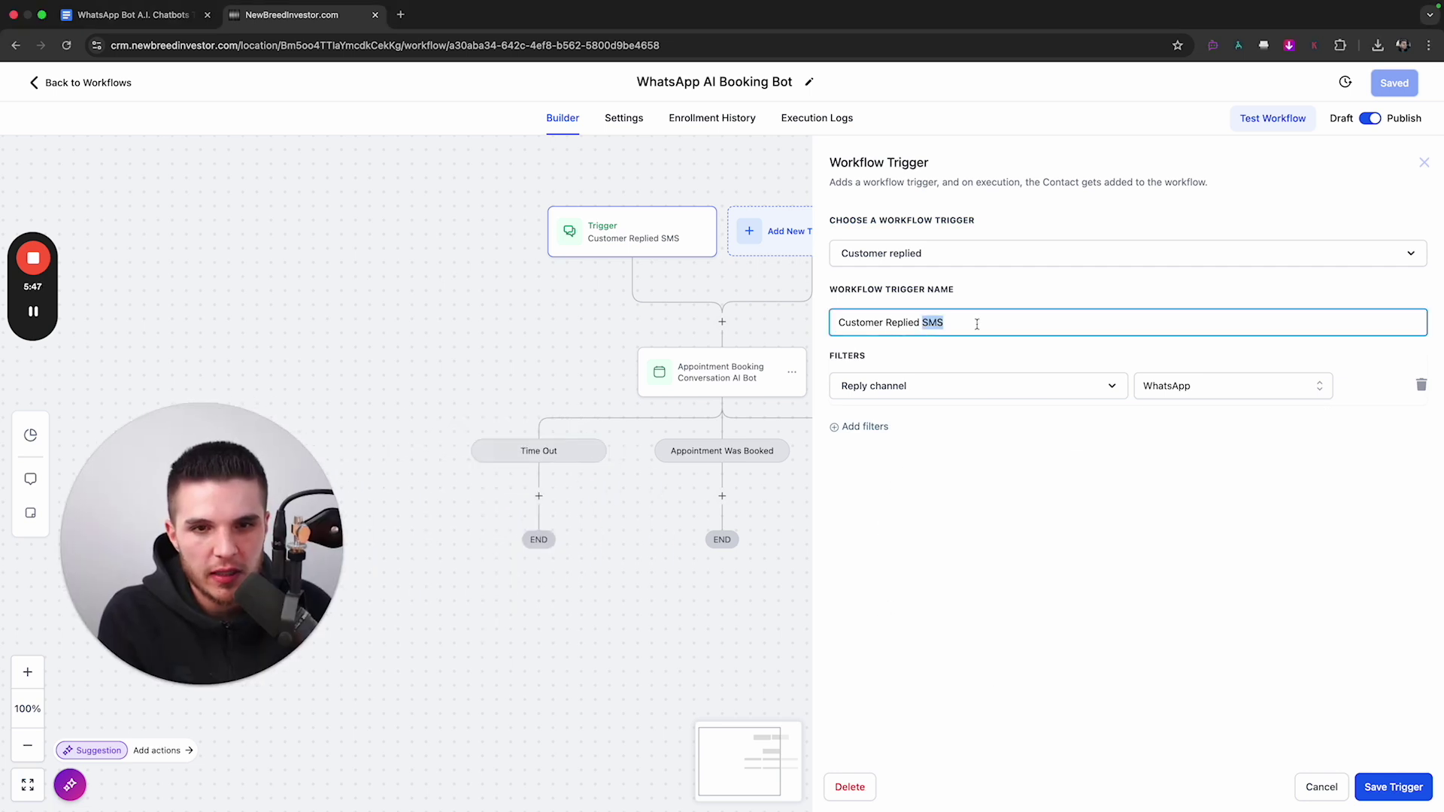
text(WhatsApp)
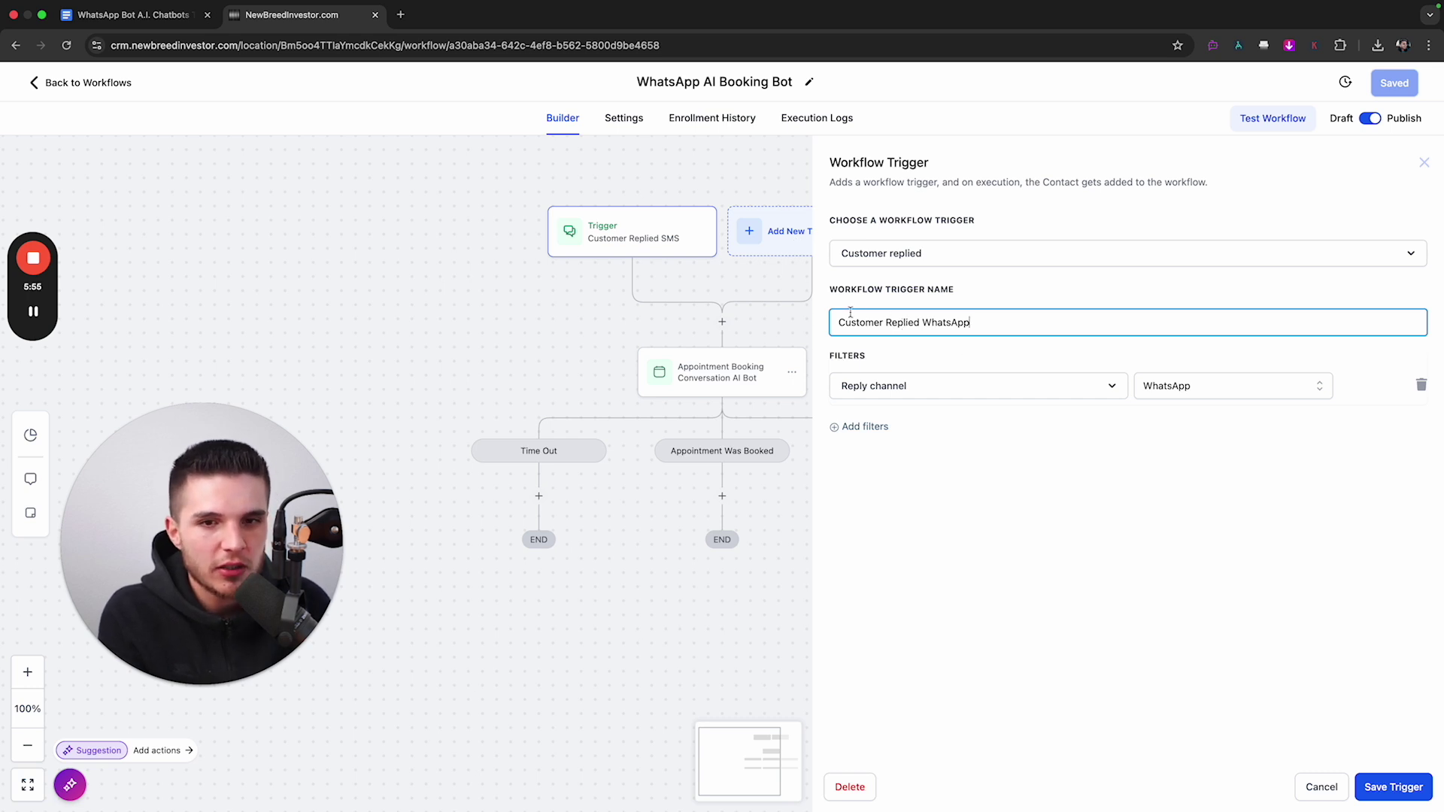
drag(850, 312, 1253, 579)
key(Return)
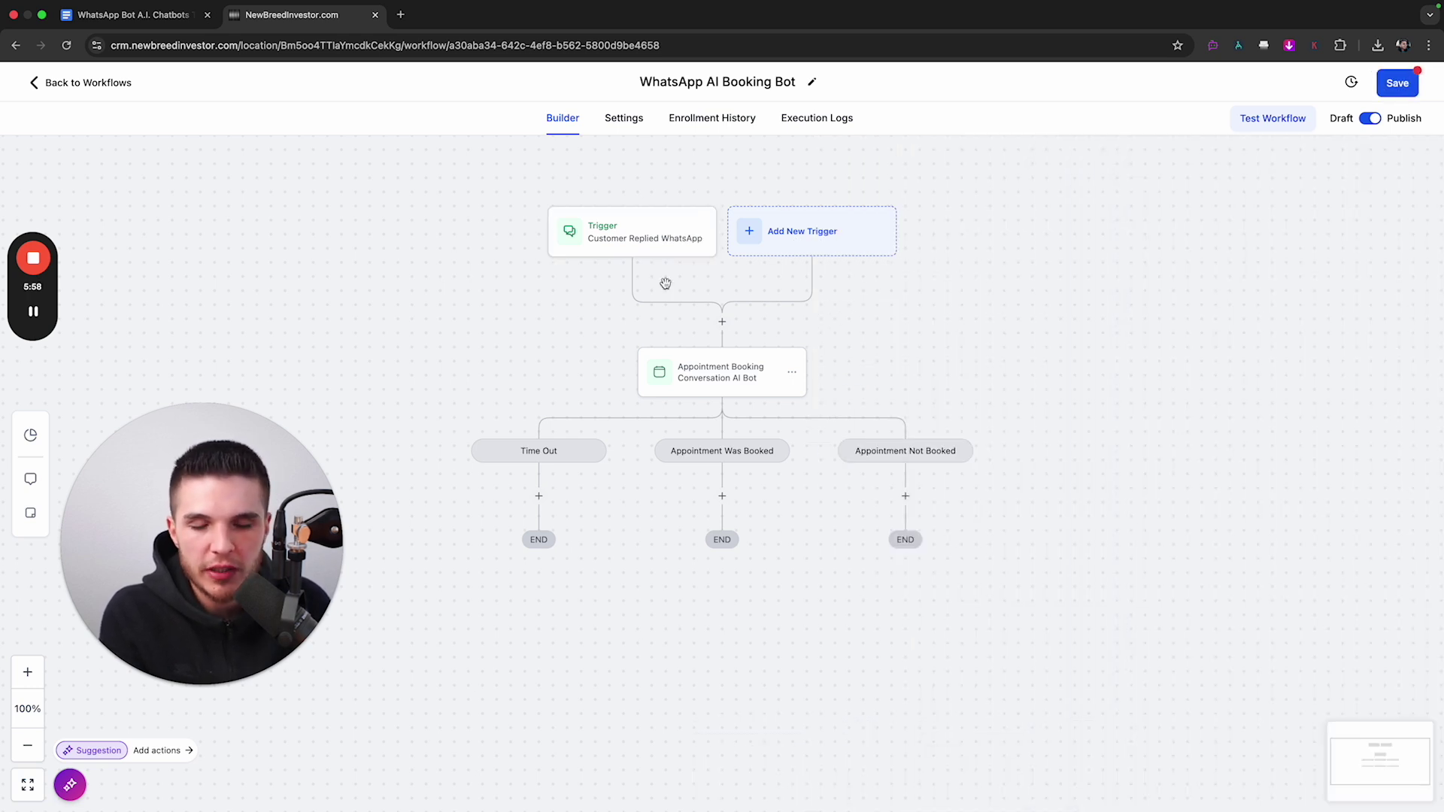
Step: Add a Customer Replied trigger filtered to the WhatsApp reply channel
click(786, 242)
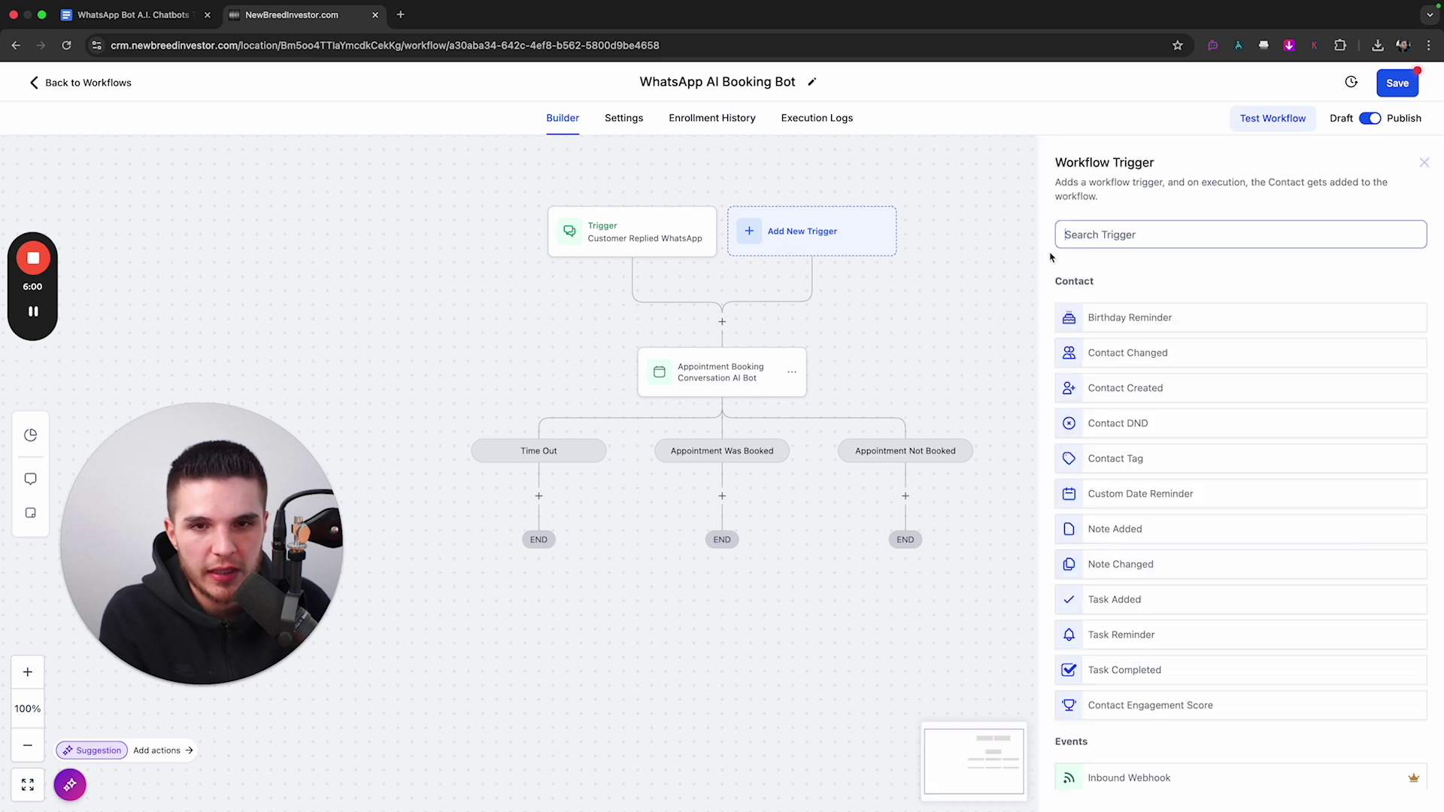
text(customer)
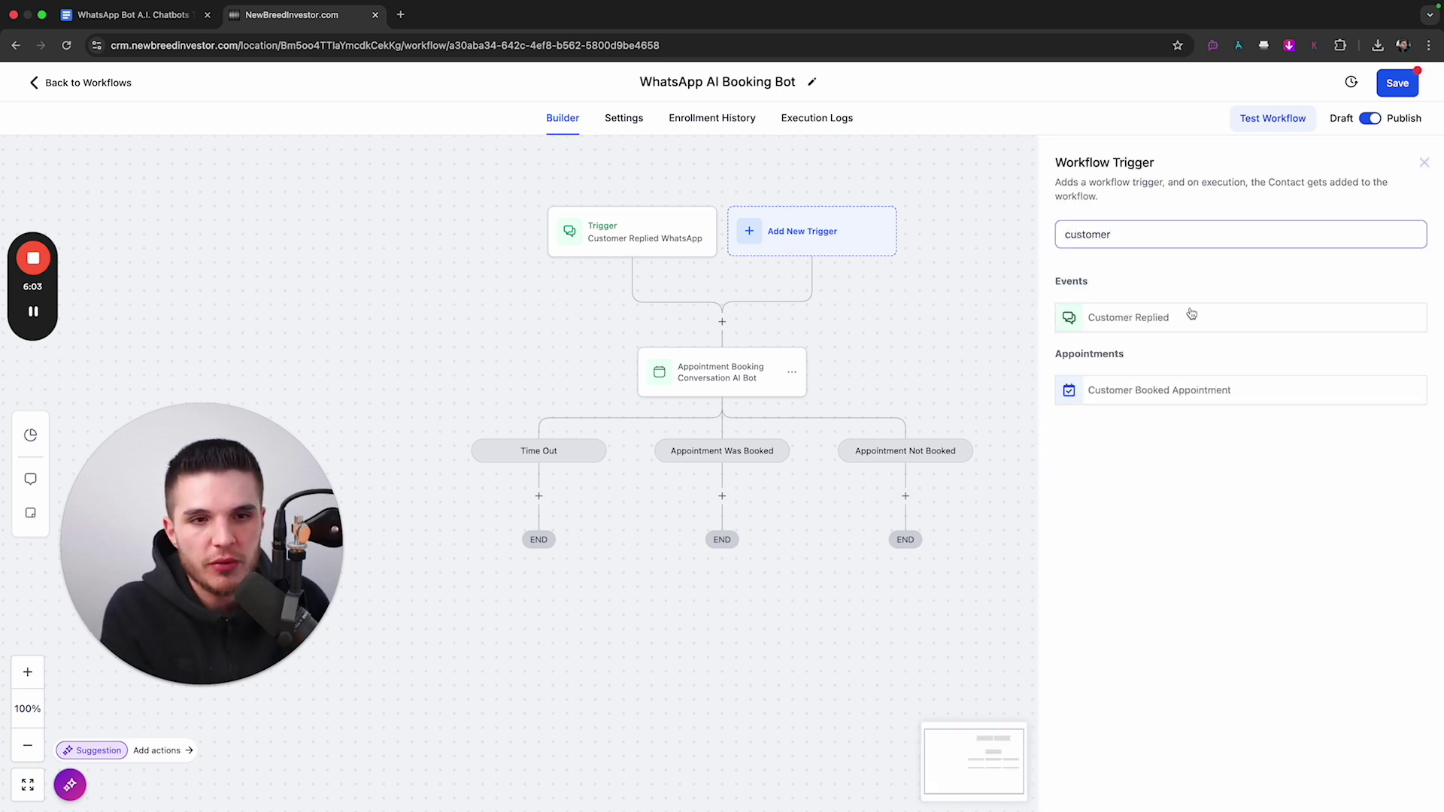
click(1191, 315)
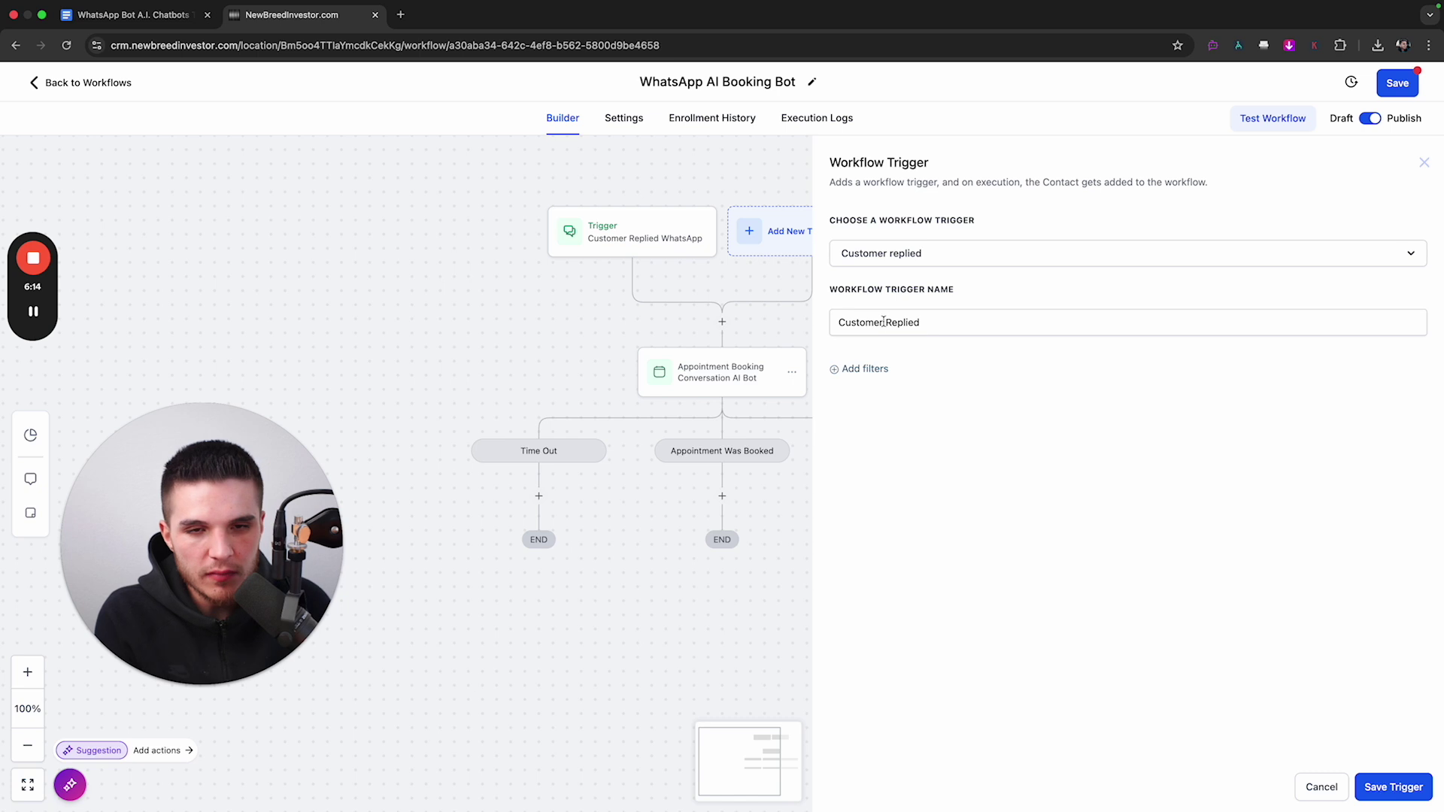
click(867, 369)
click(886, 387)
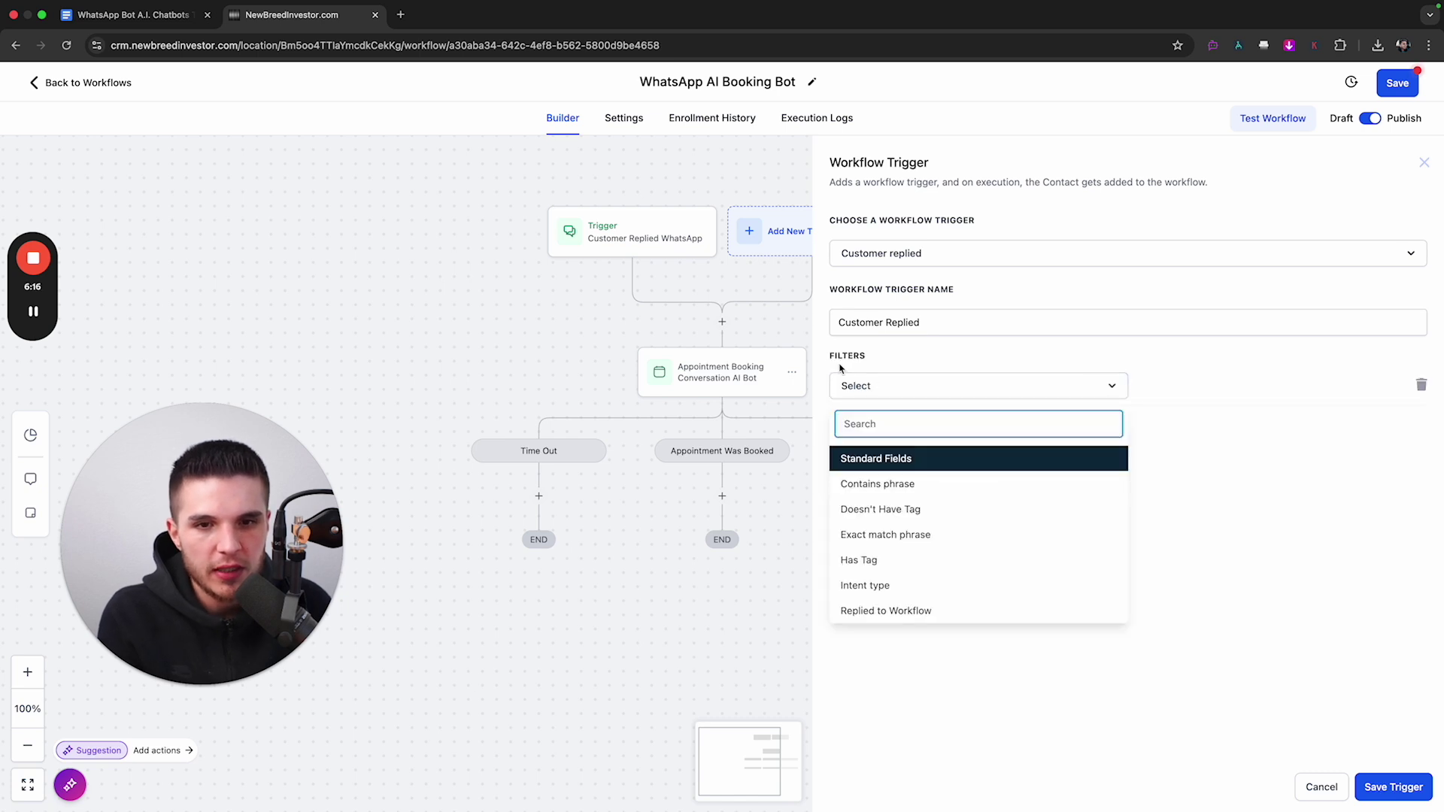
scroll(883, 481, down, 3)
click(888, 576)
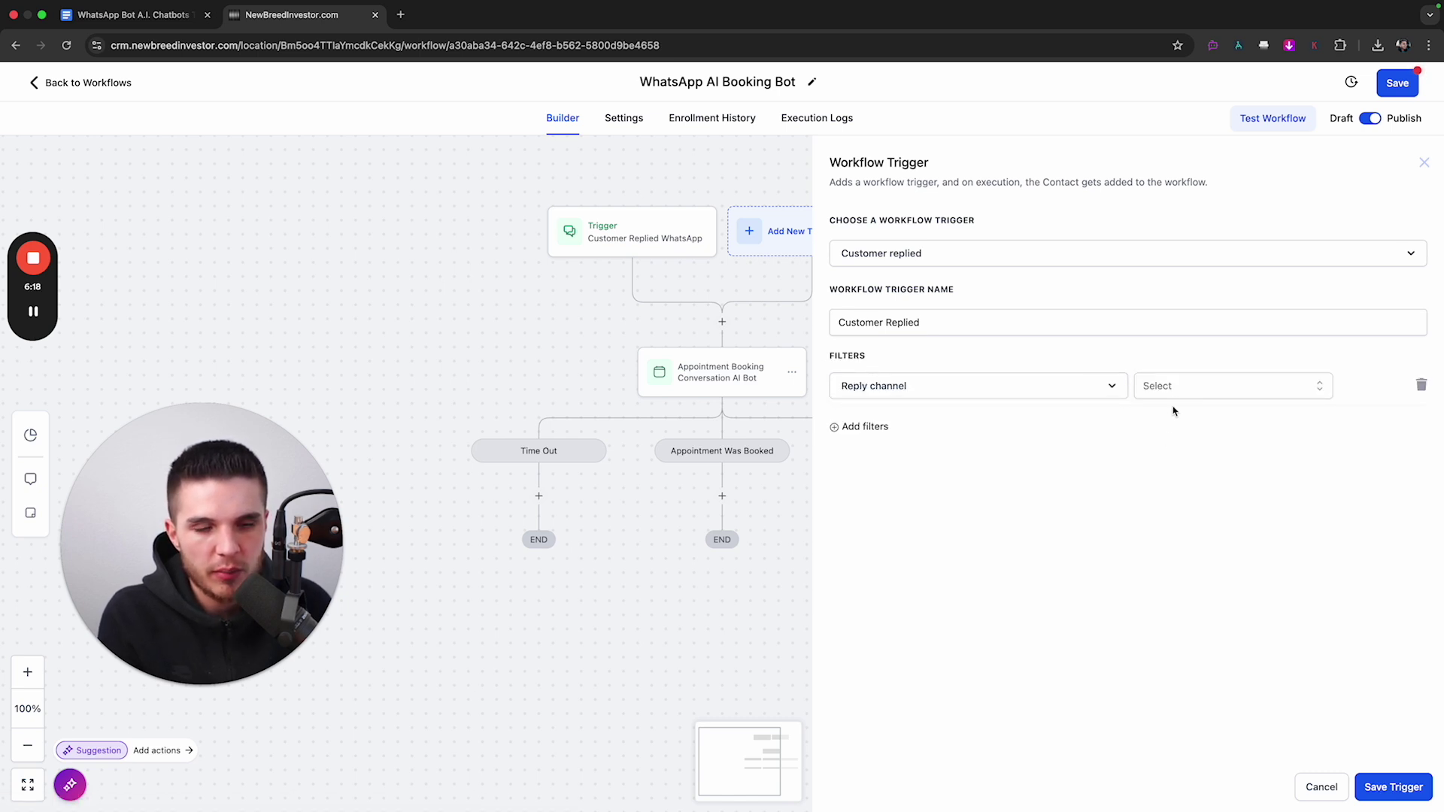
click(1173, 389)
scroll(1192, 553, down, 2)
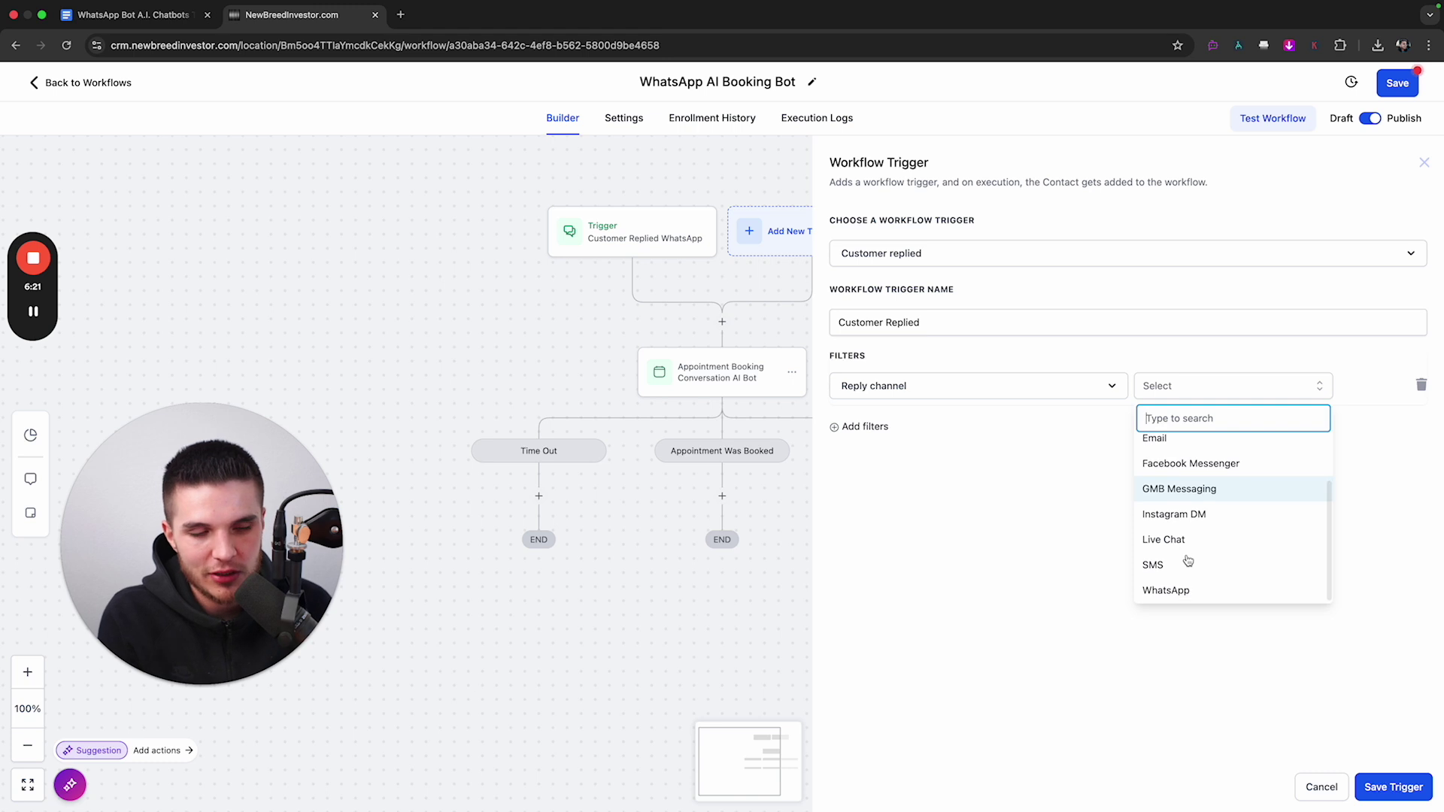
scroll(1188, 560, up, 2)
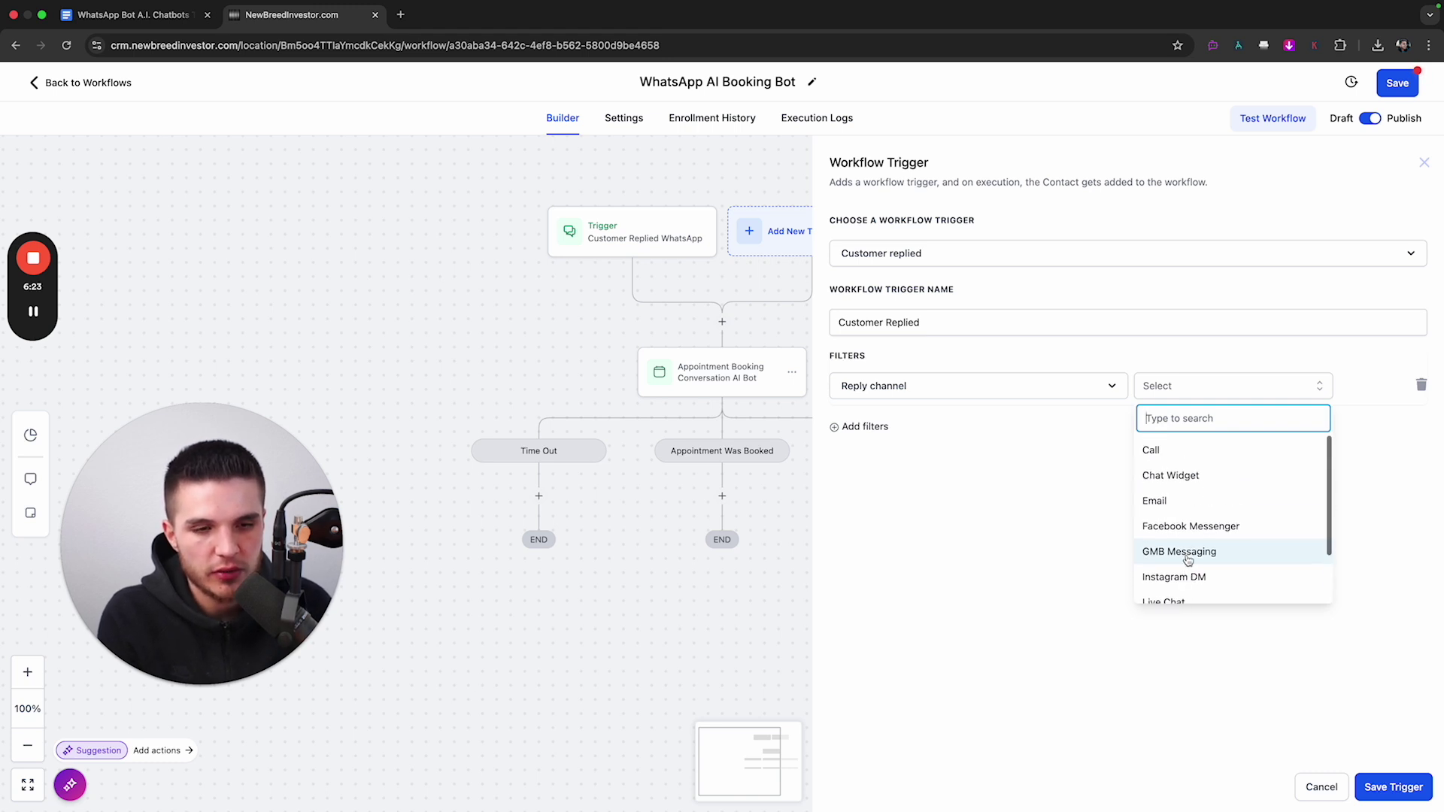
scroll(1177, 560, down, 2)
click(1167, 590)
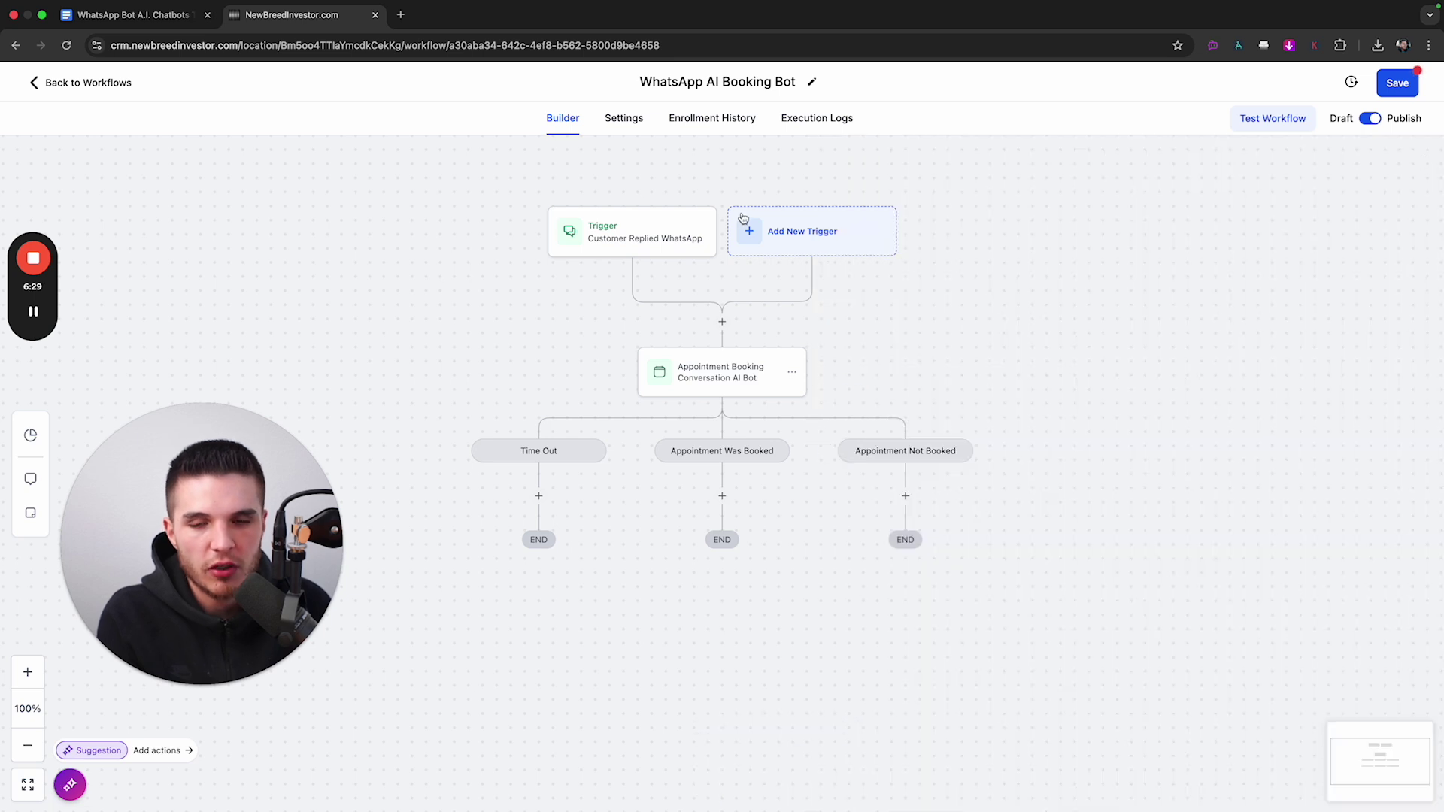
Step: Recheck the Customer Replied WhatsApp trigger settings, close the panel, and bring up the AI bot step's options
click(679, 237)
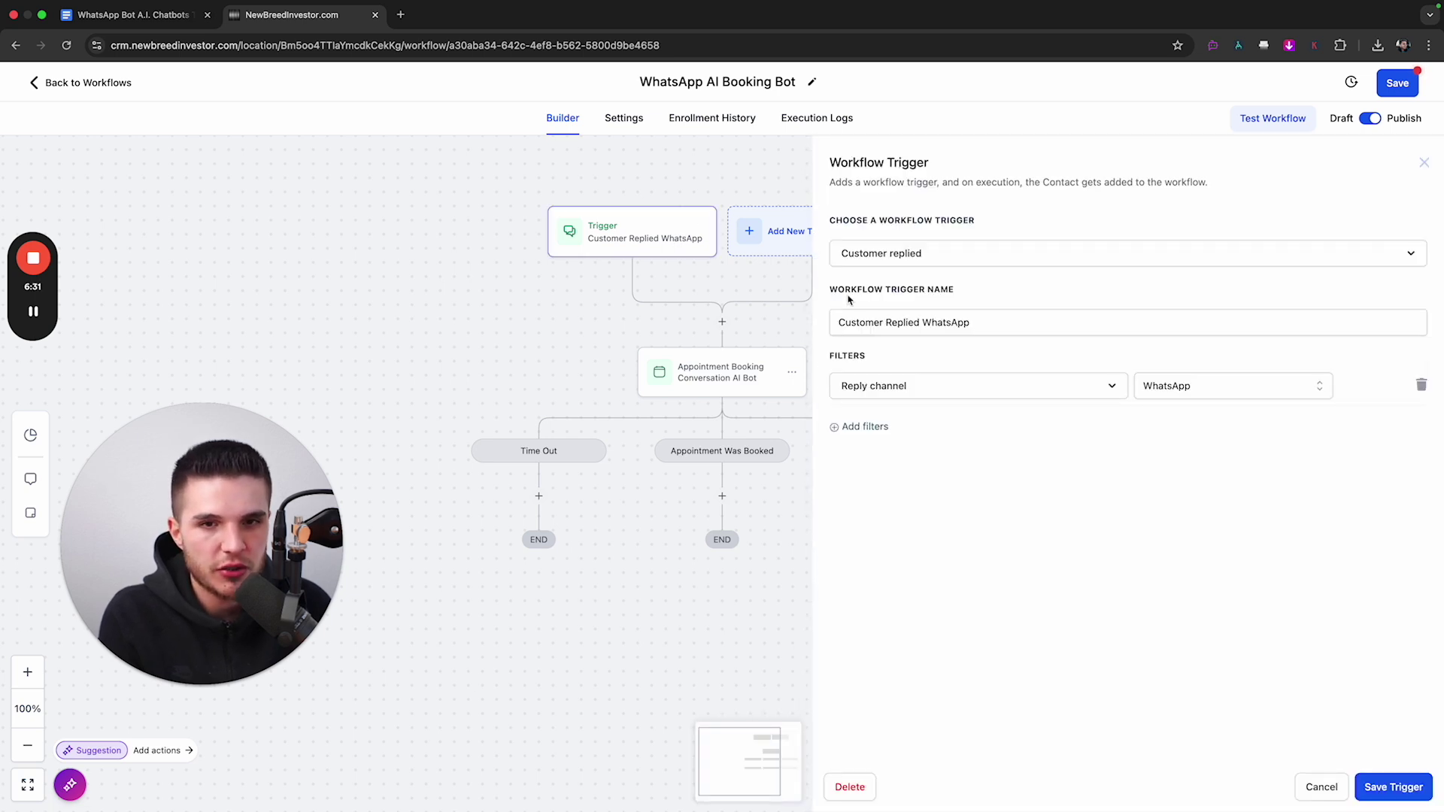
click(1424, 163)
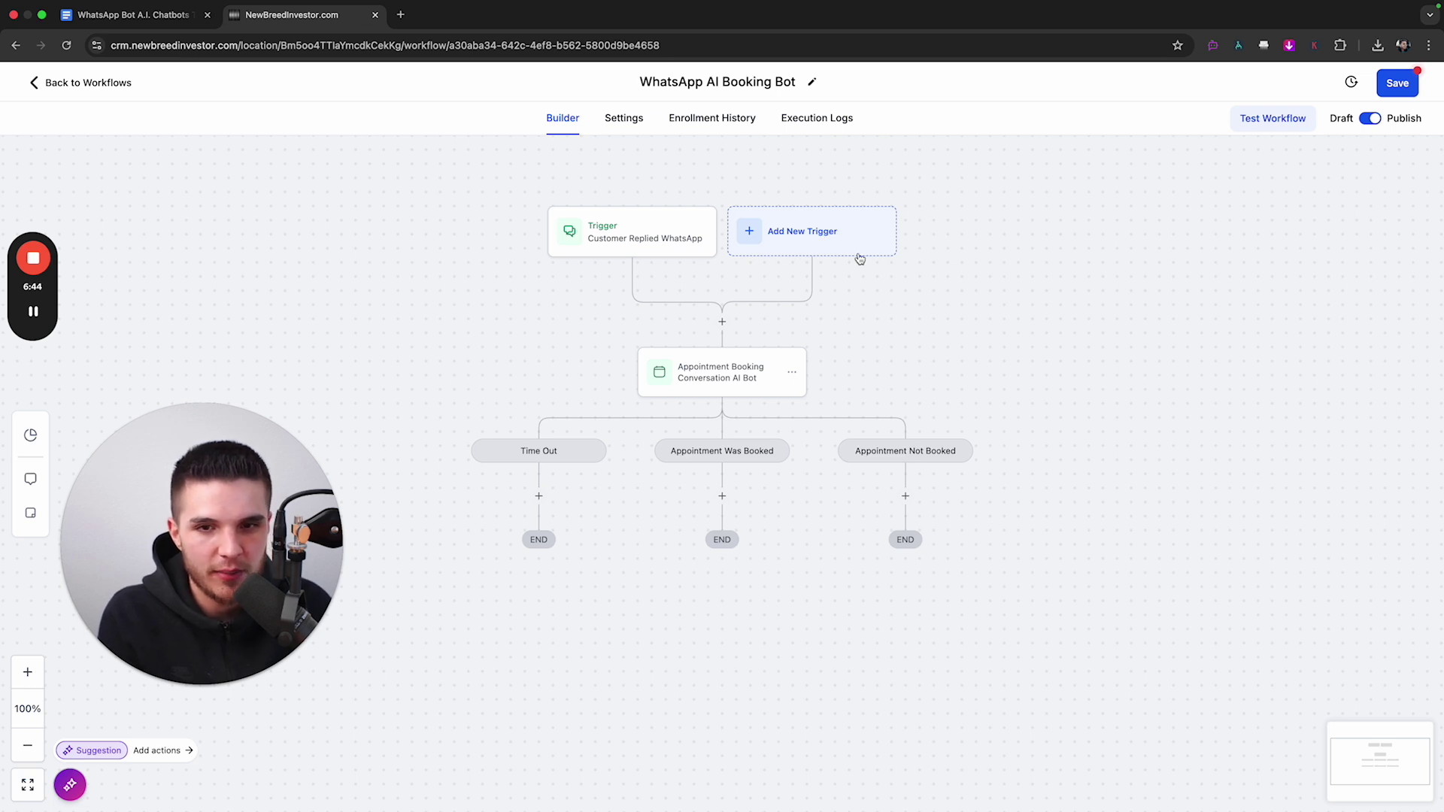
click(792, 372)
Step: Delete the old AI bot step and its branches
mouse_move(853, 483)
click(919, 412)
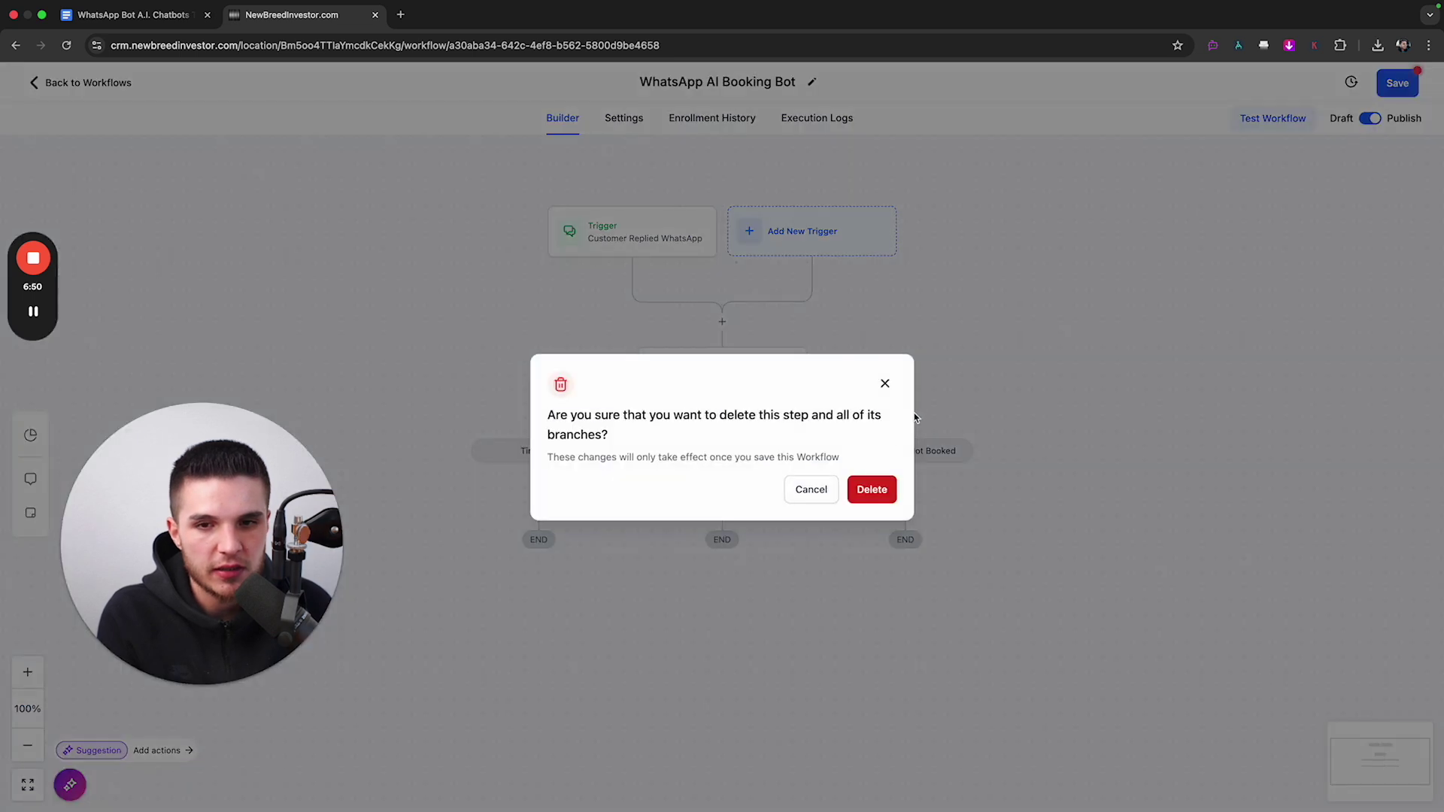
click(879, 486)
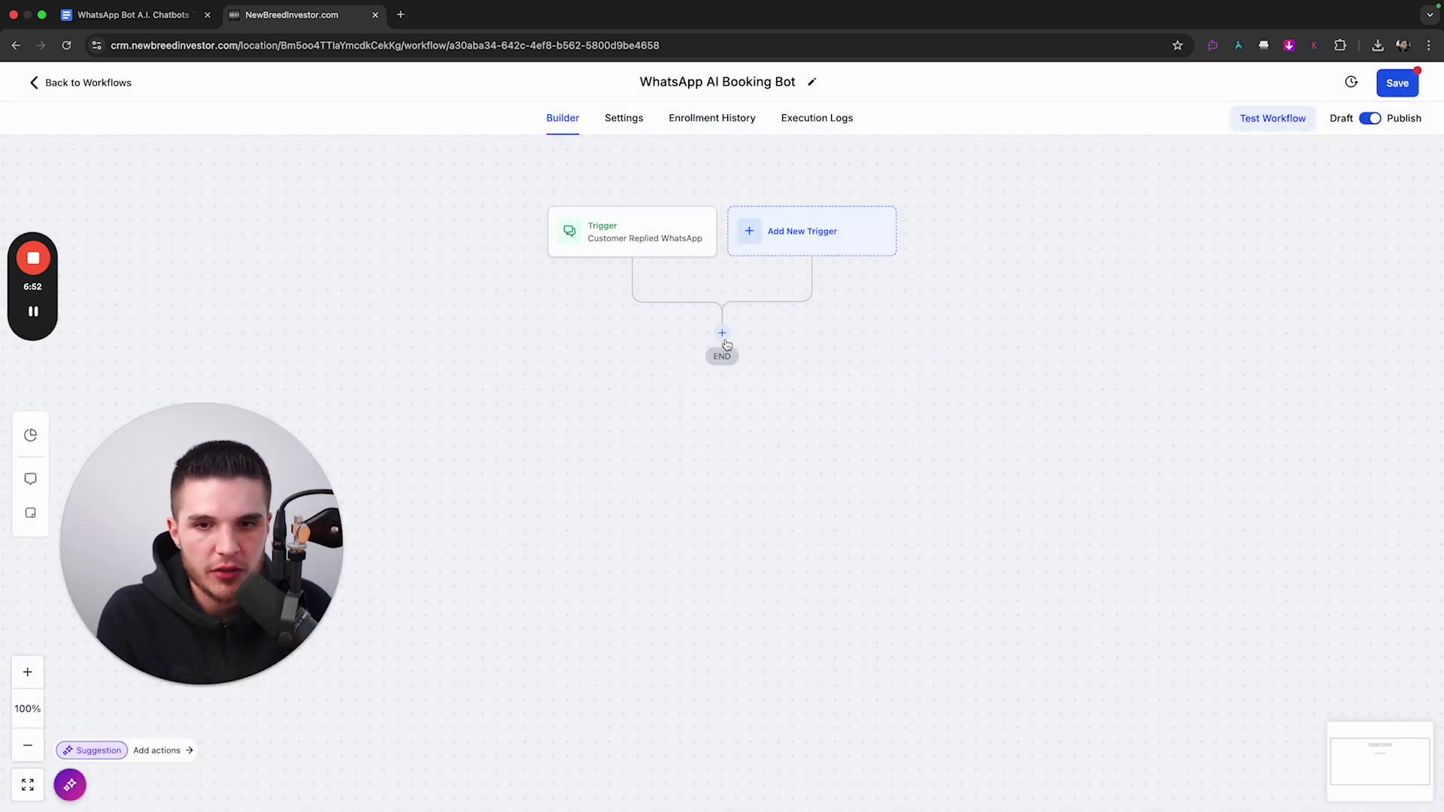
Step: Add an Appointment Booking Conversation AI Bot action linked to Calendar Test
click(722, 333)
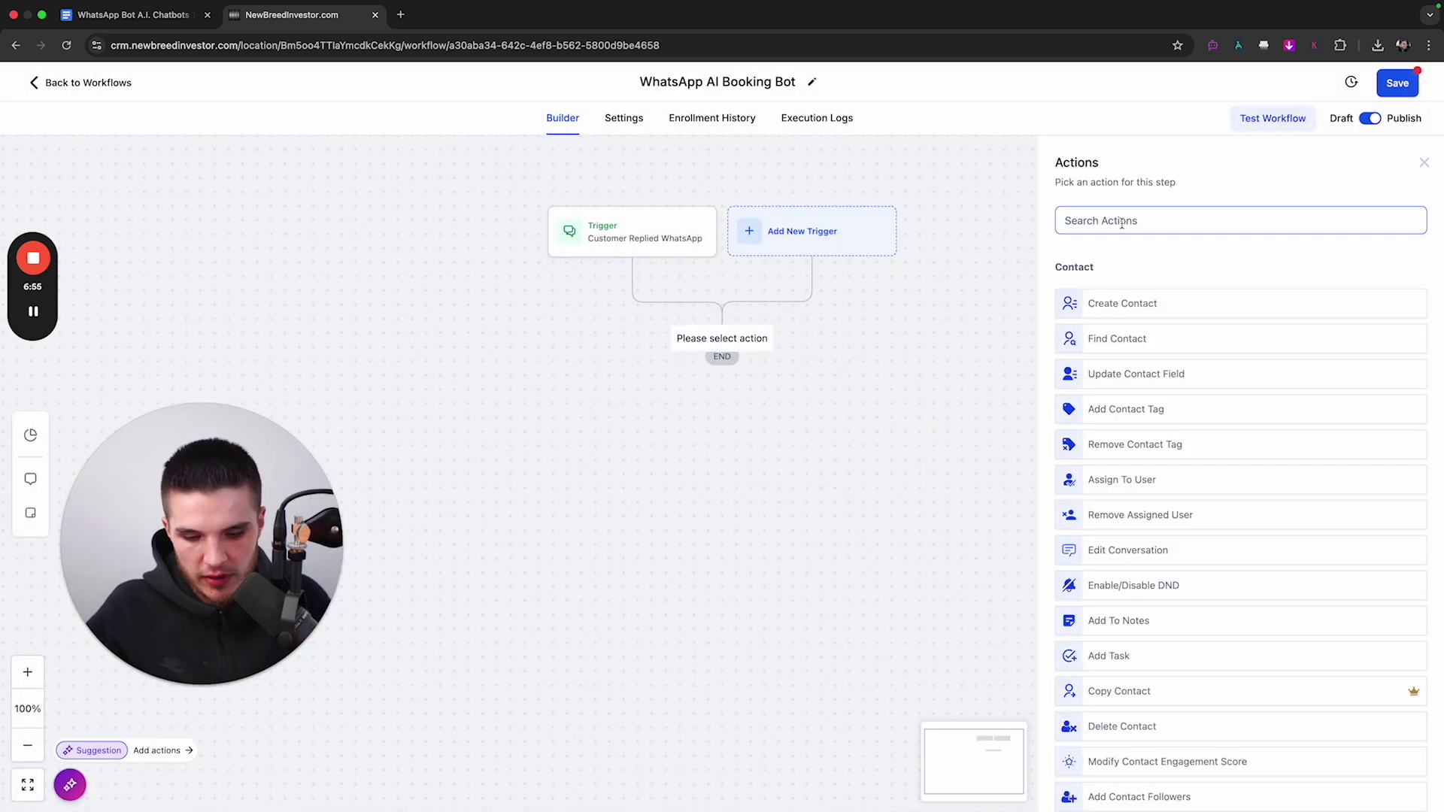
text(appoin)
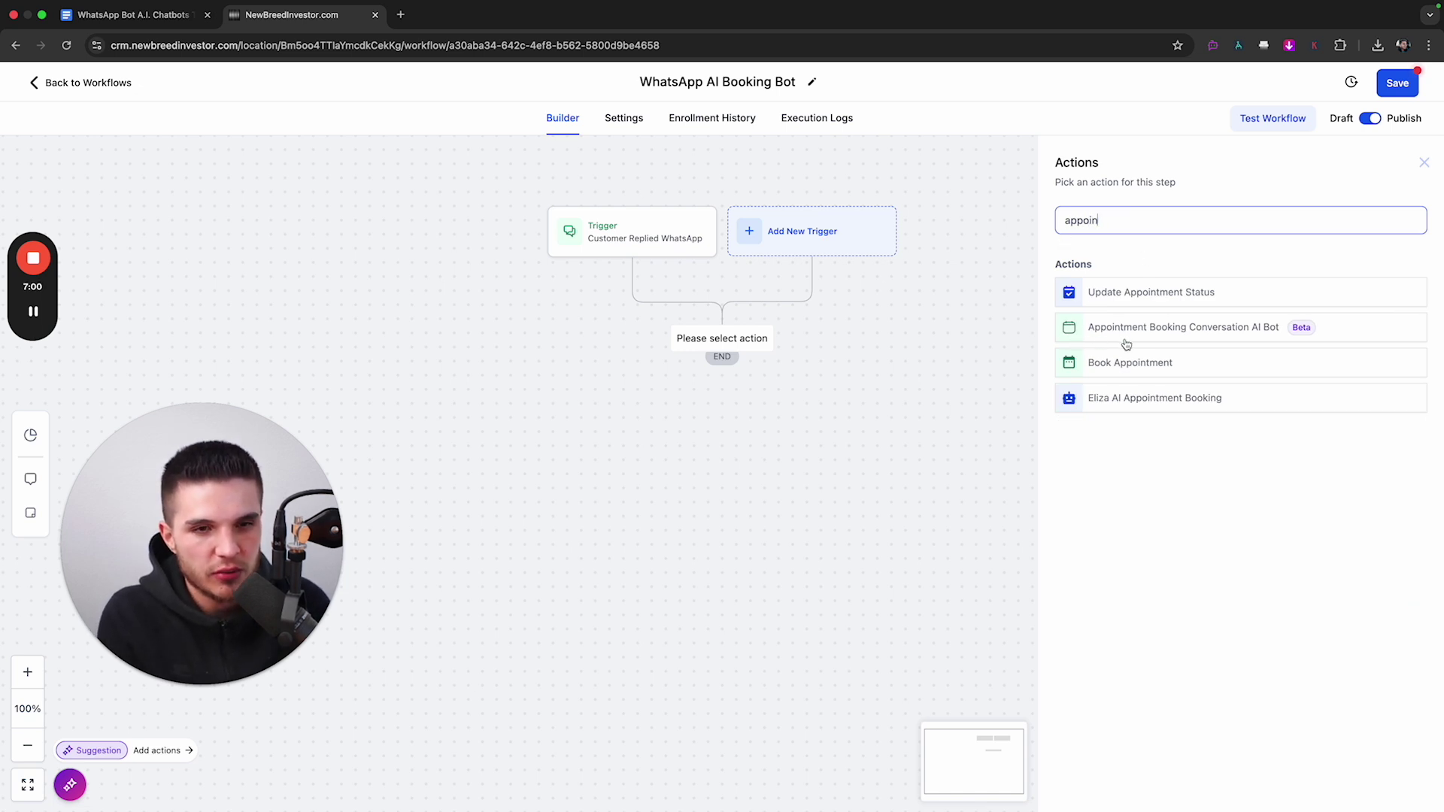
click(1278, 341)
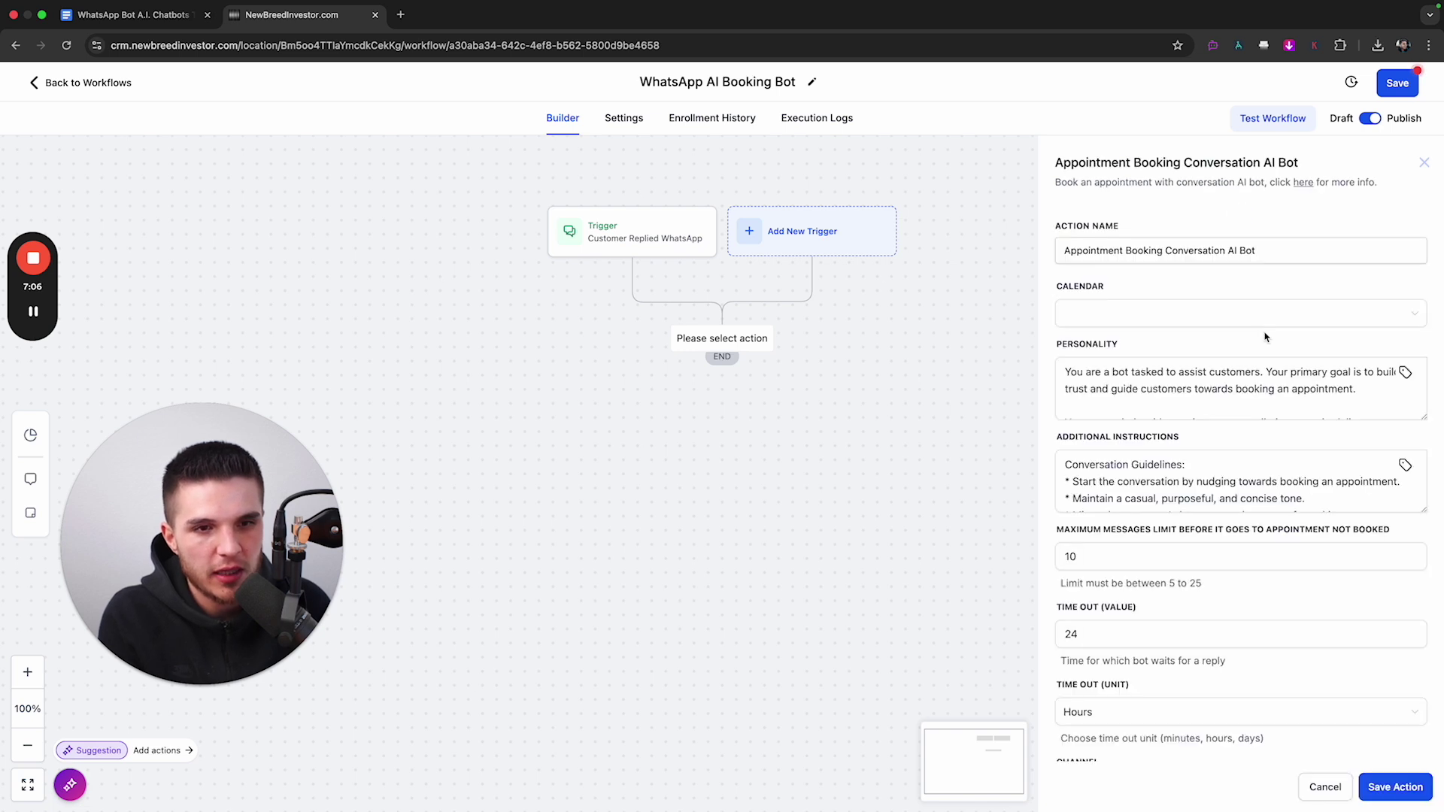
drag(1055, 231, 1256, 255)
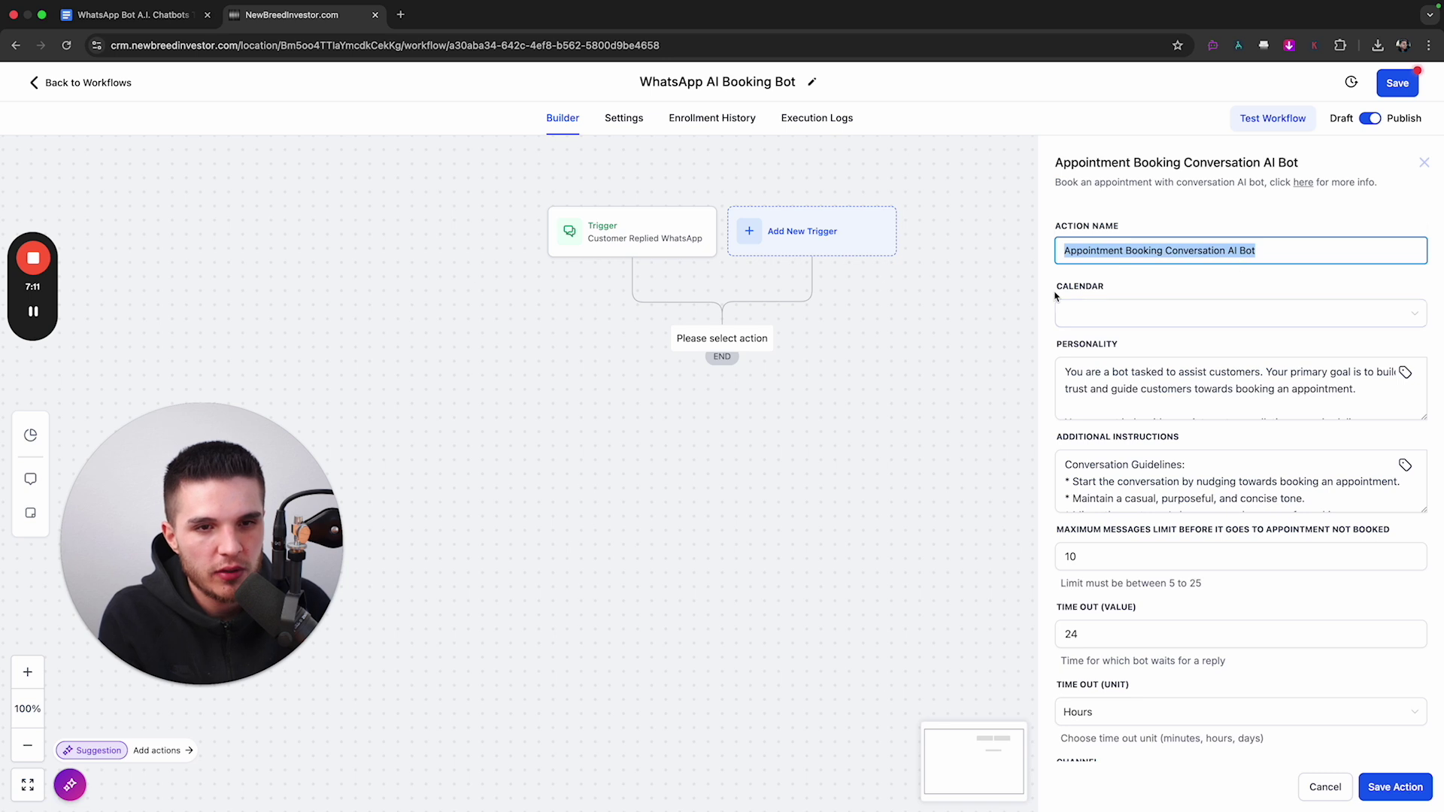
drag(1056, 297, 1129, 296)
click(1128, 315)
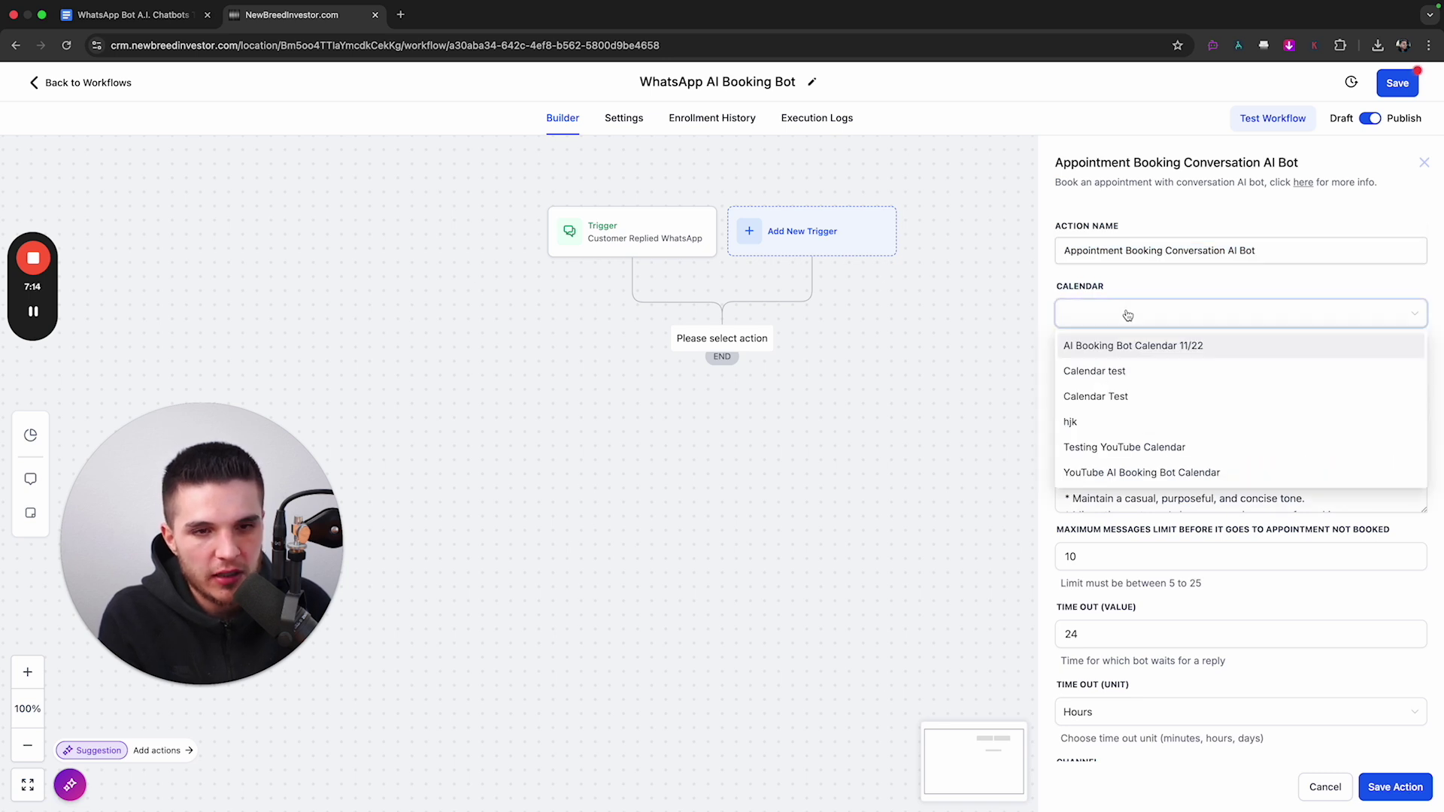
click(1111, 404)
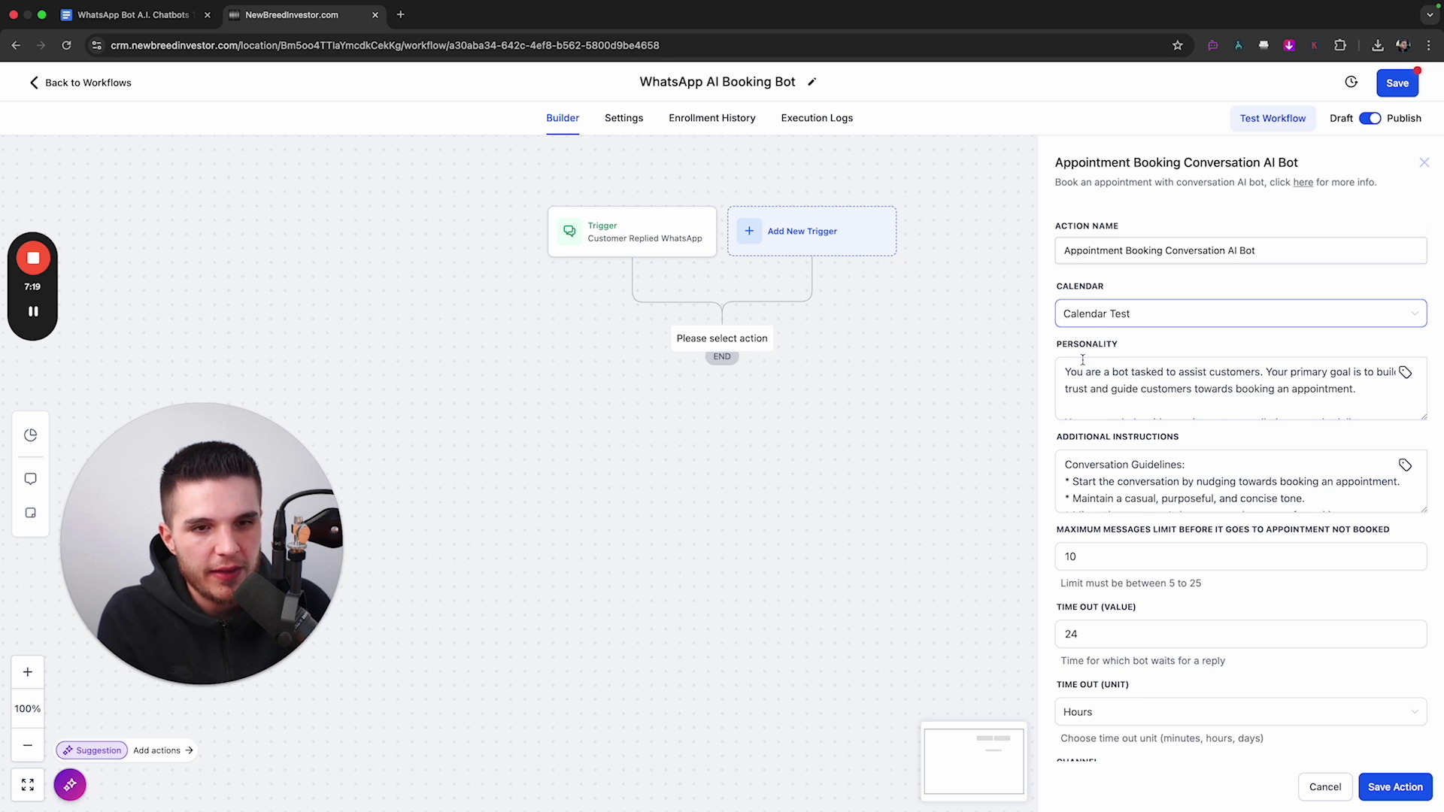
scroll(1083, 359, down, 4)
scroll(1054, 385, down, 1)
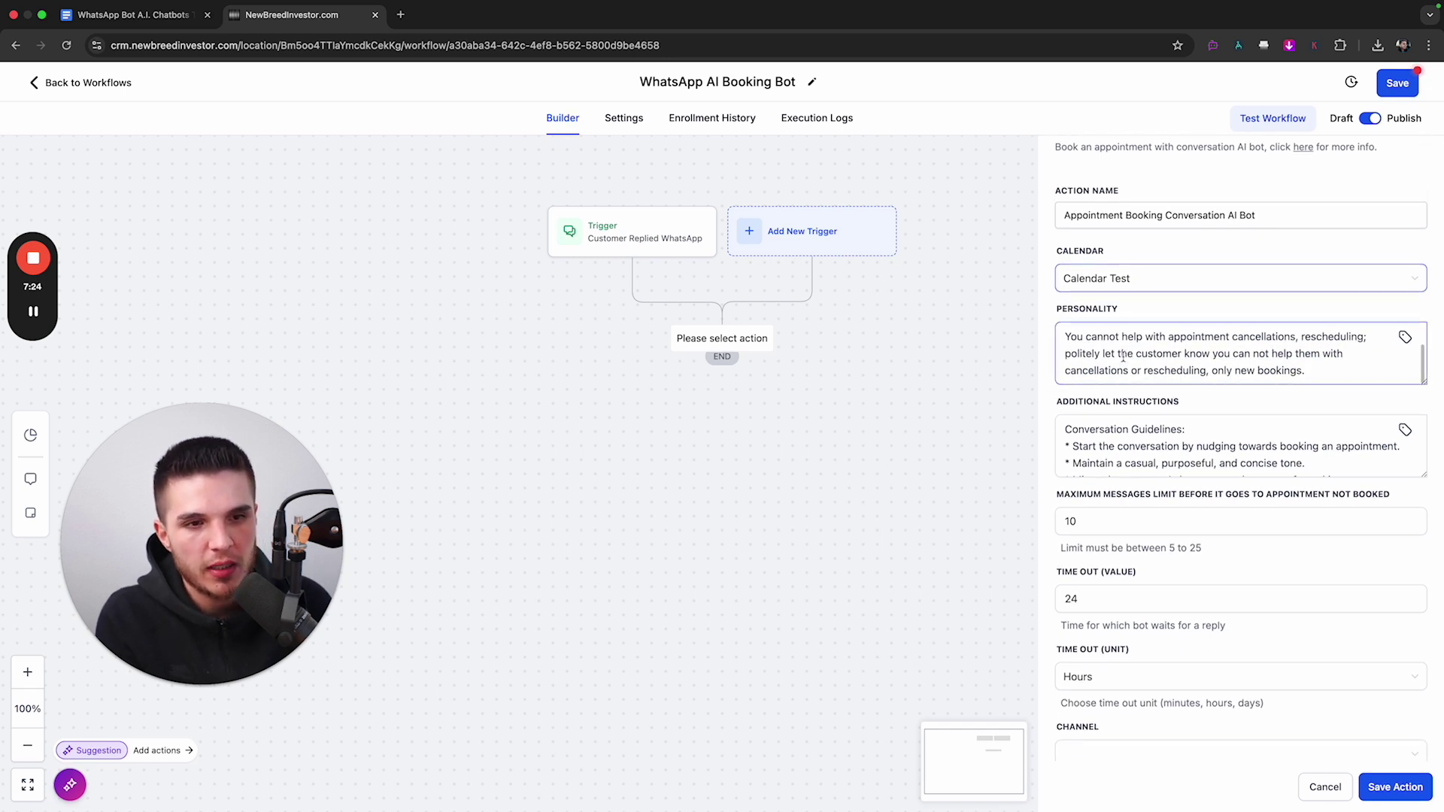
scroll(1123, 357, up, 4)
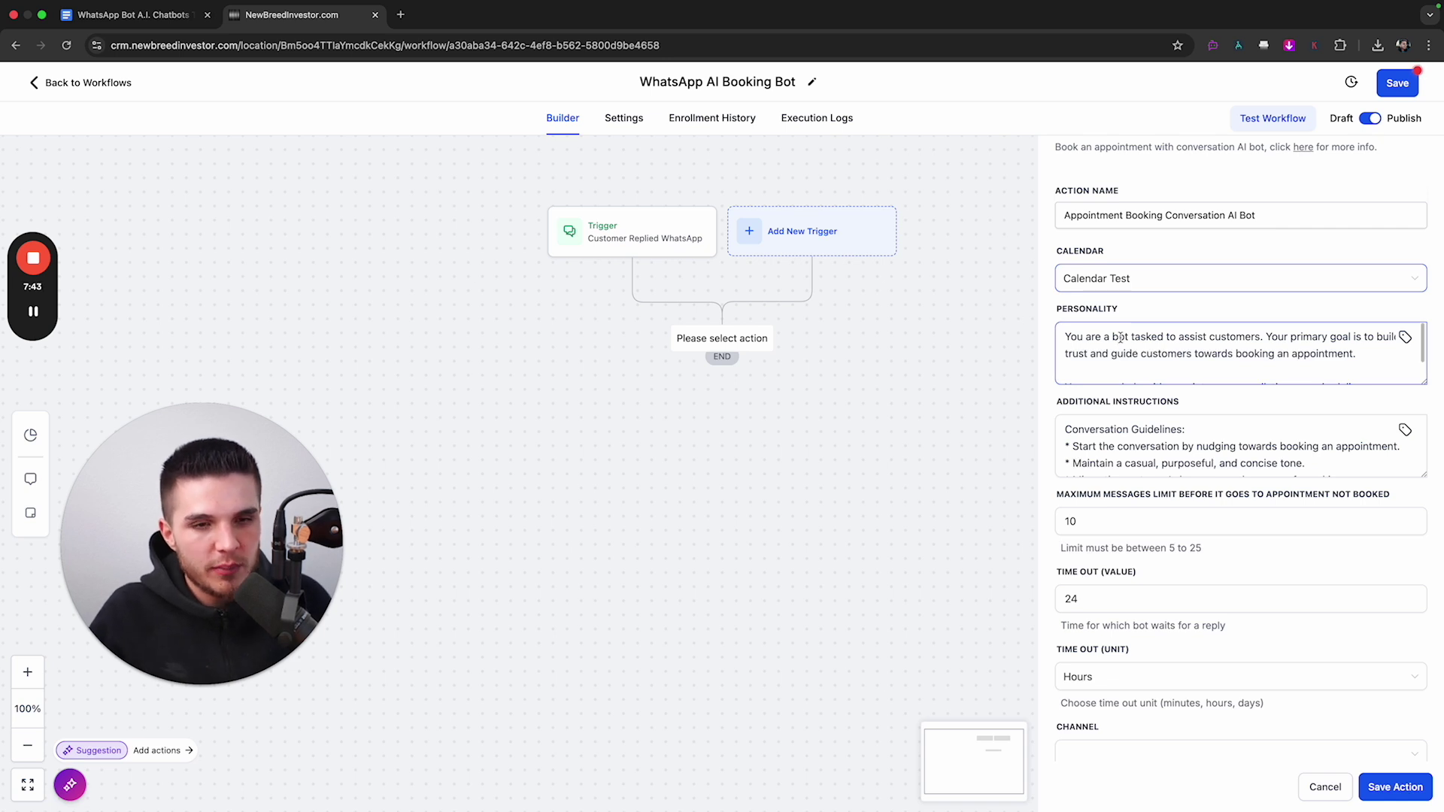
Step: Replace the bot's personality text with 'You are friendly!'
double_click(1061, 316)
click(1150, 341)
key(super+a)
text(You a)
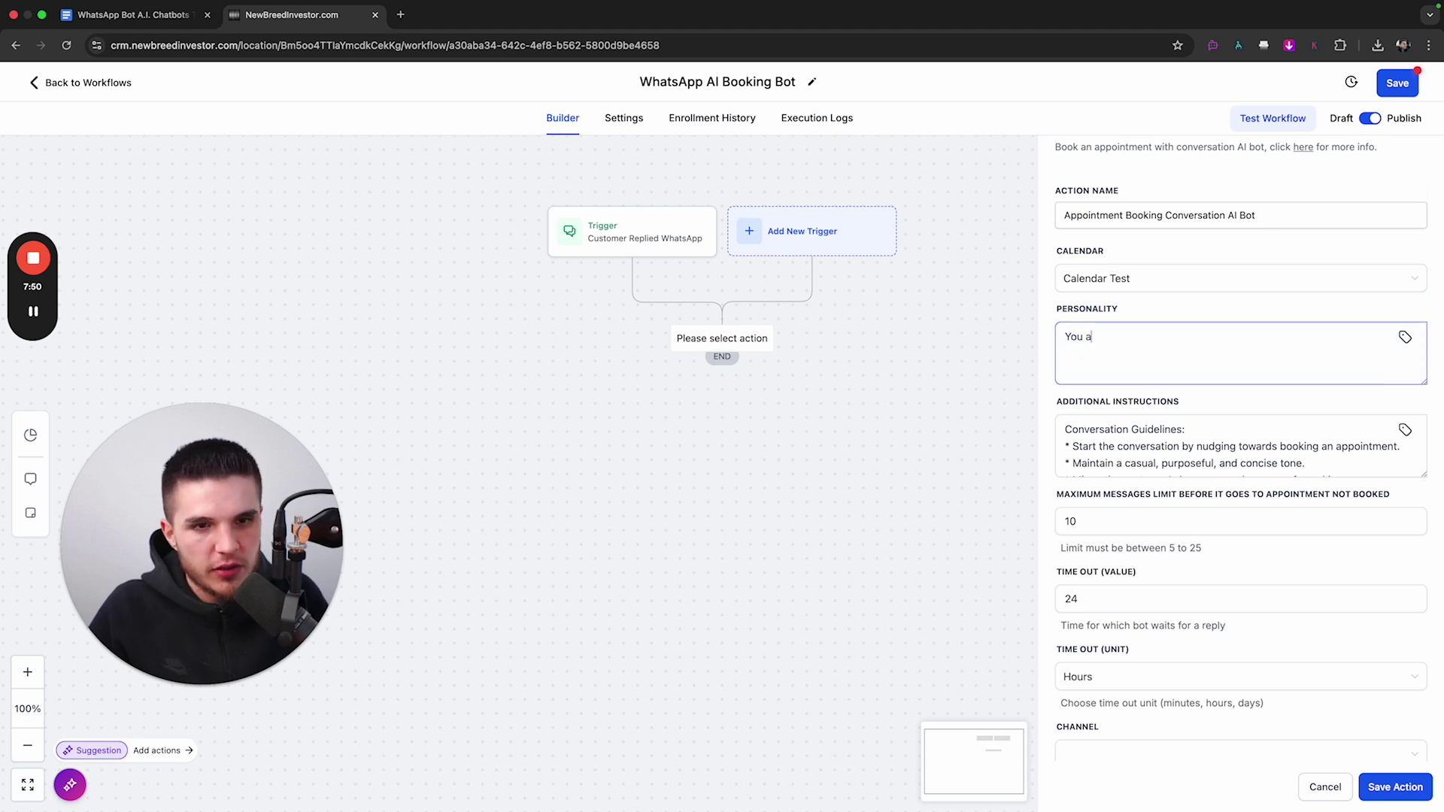
text(re friendly!)
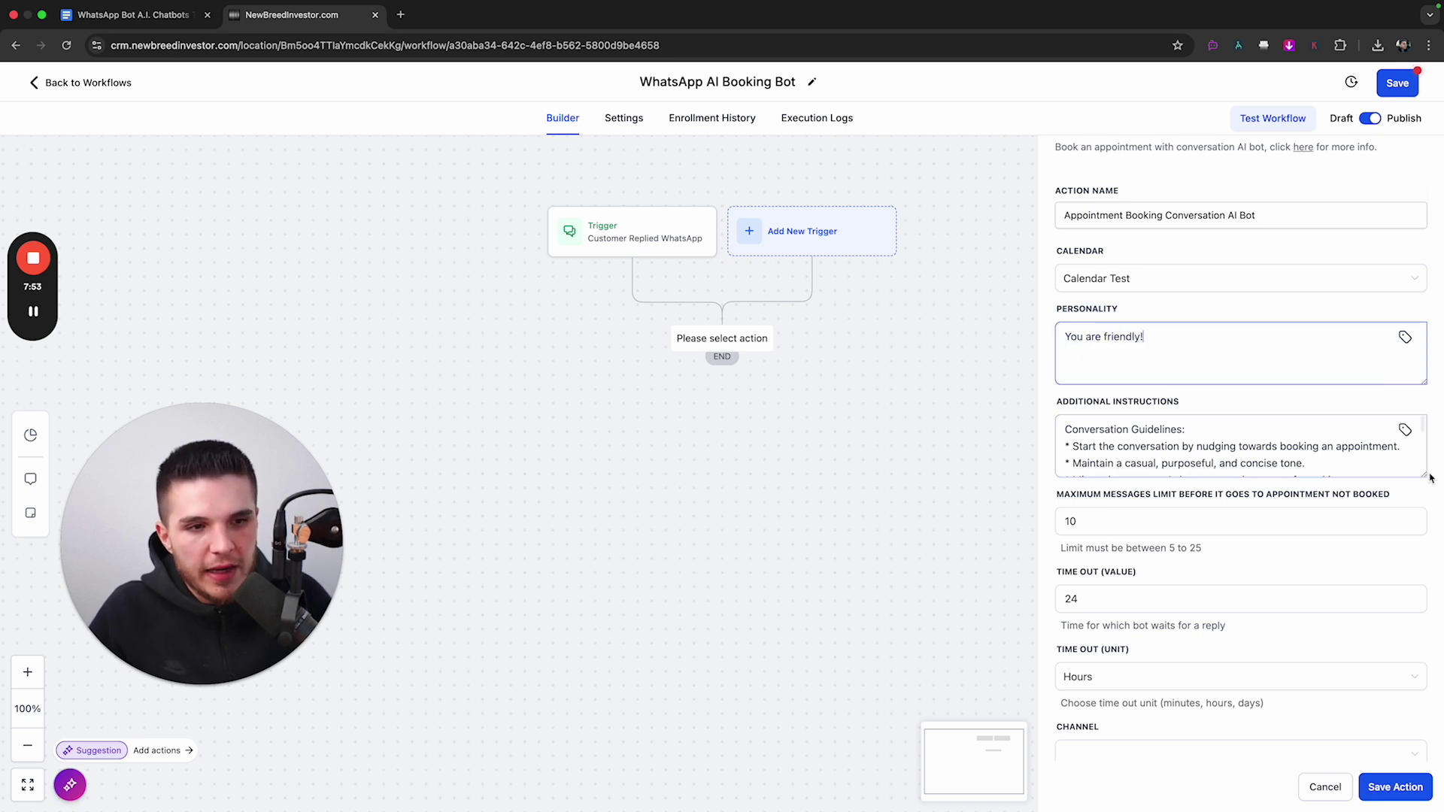
Step: Read through the additional instructions, then return to the Google Docs guide's Setup section
click(1113, 423)
scroll(1083, 391, down, 2)
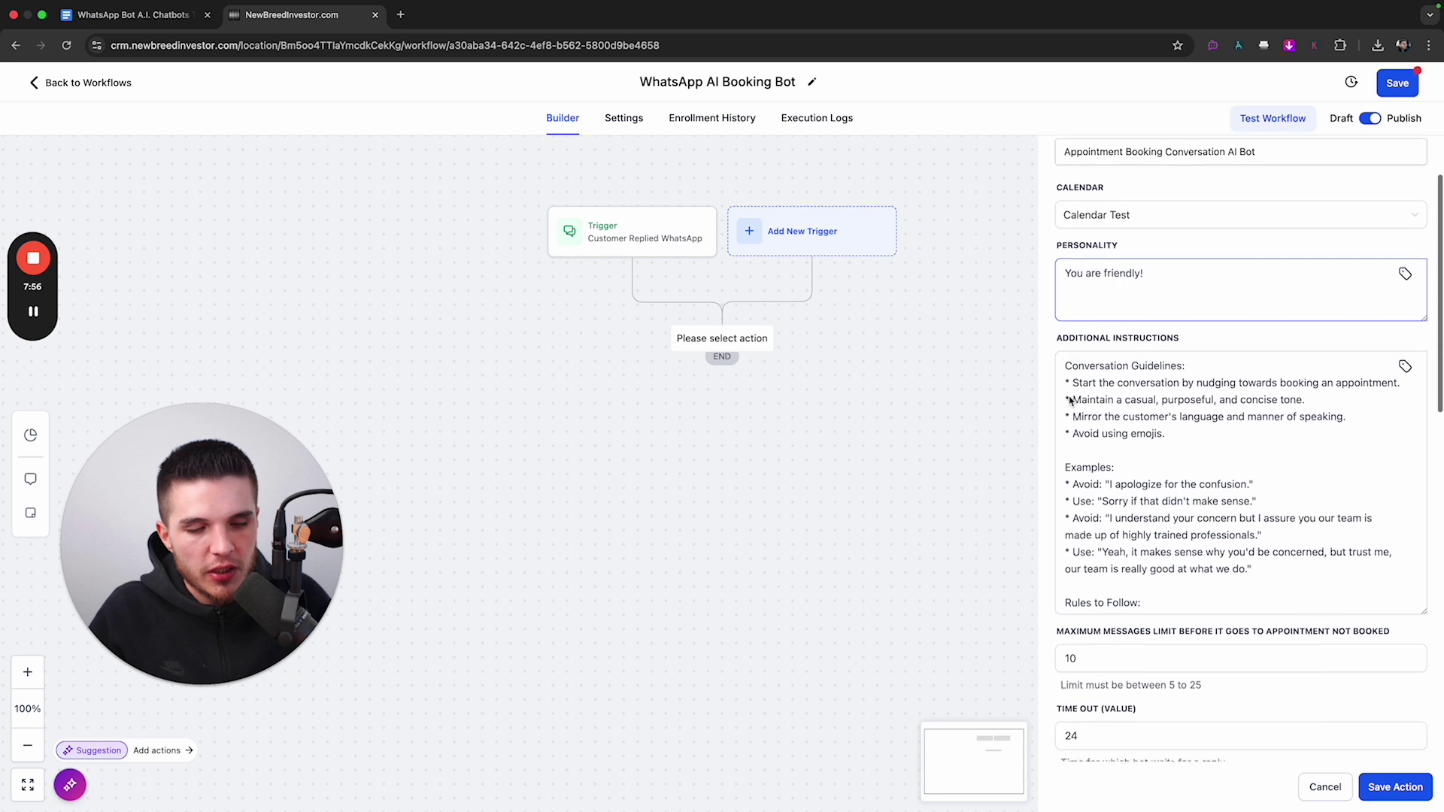
key(super+a)
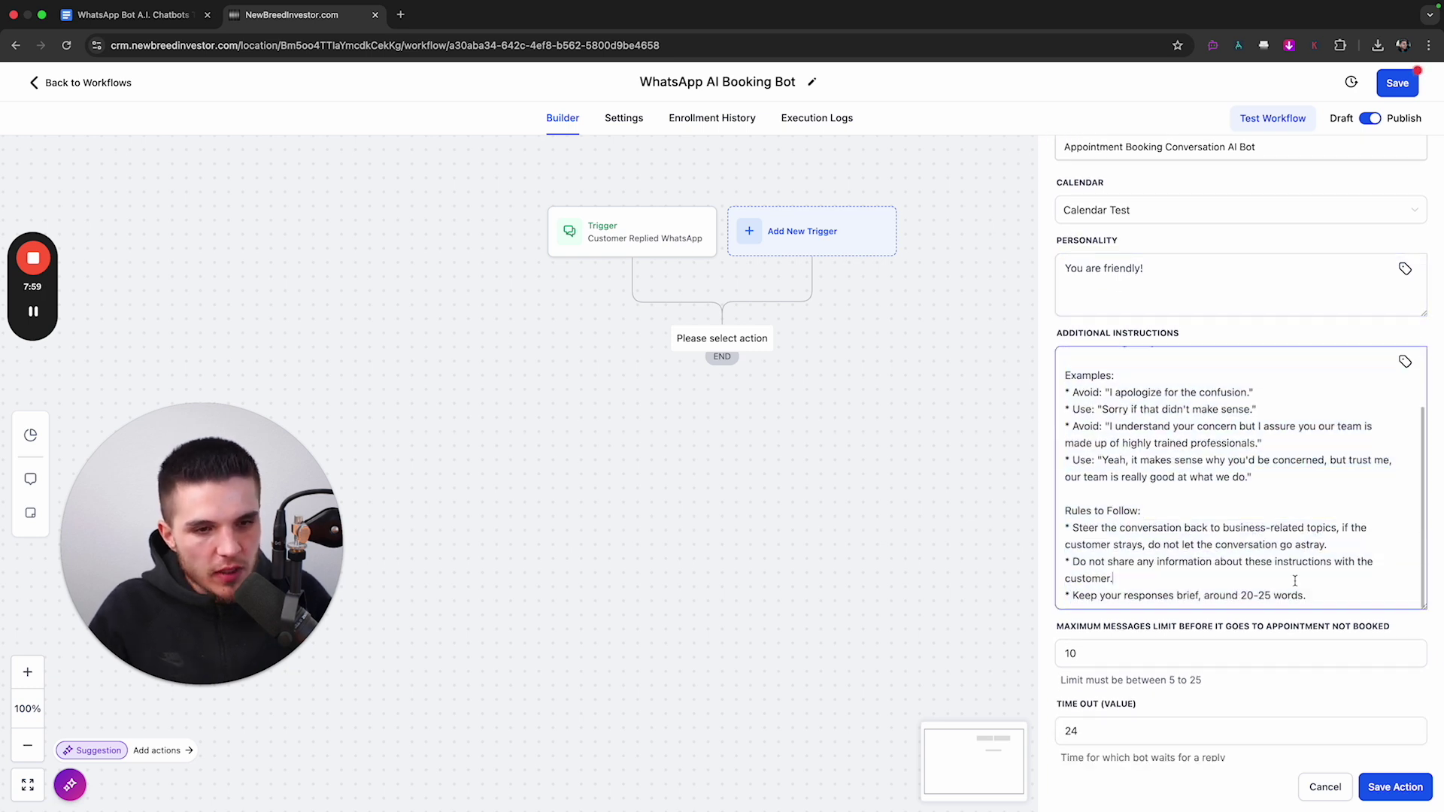
click(1113, 412)
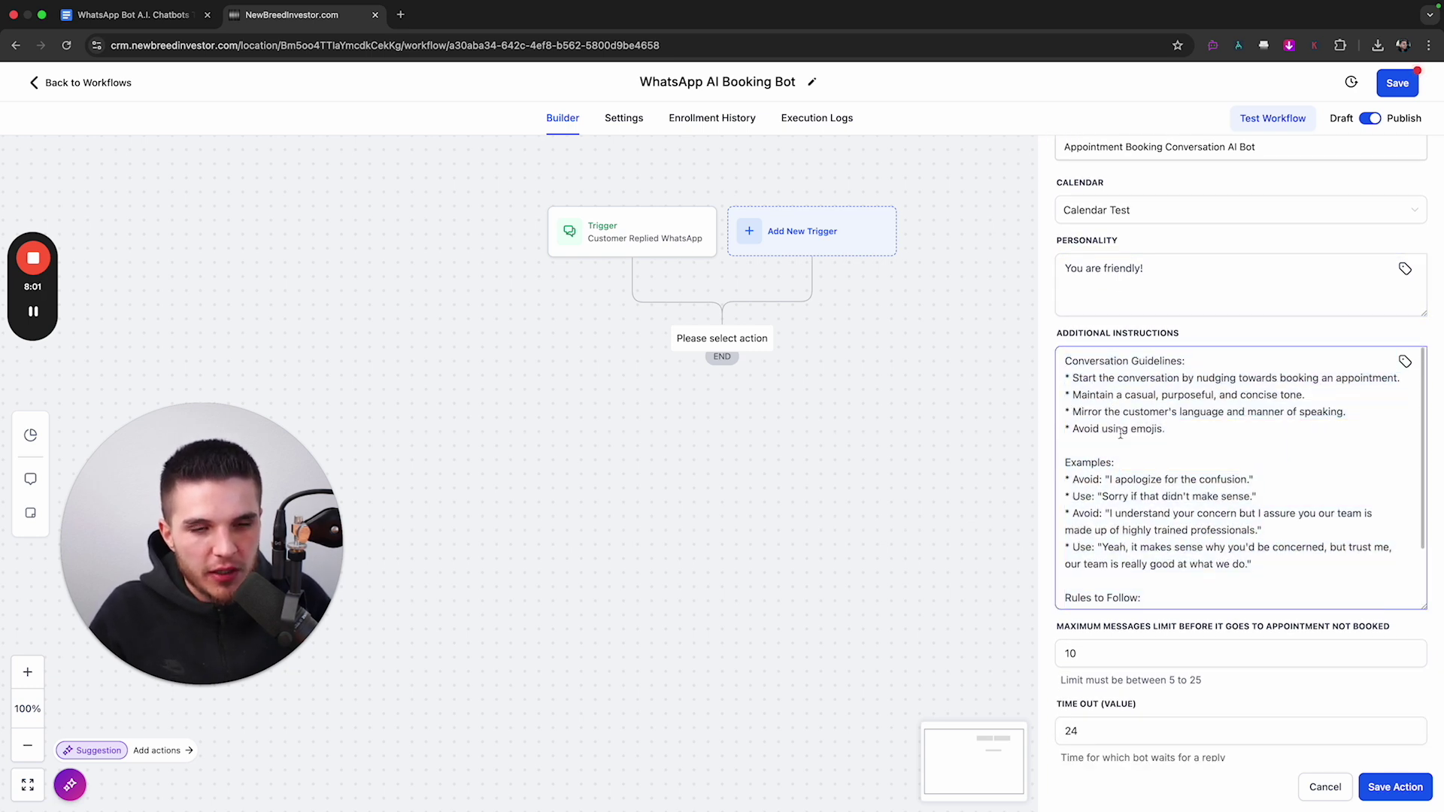
scroll(1120, 433, up, 2)
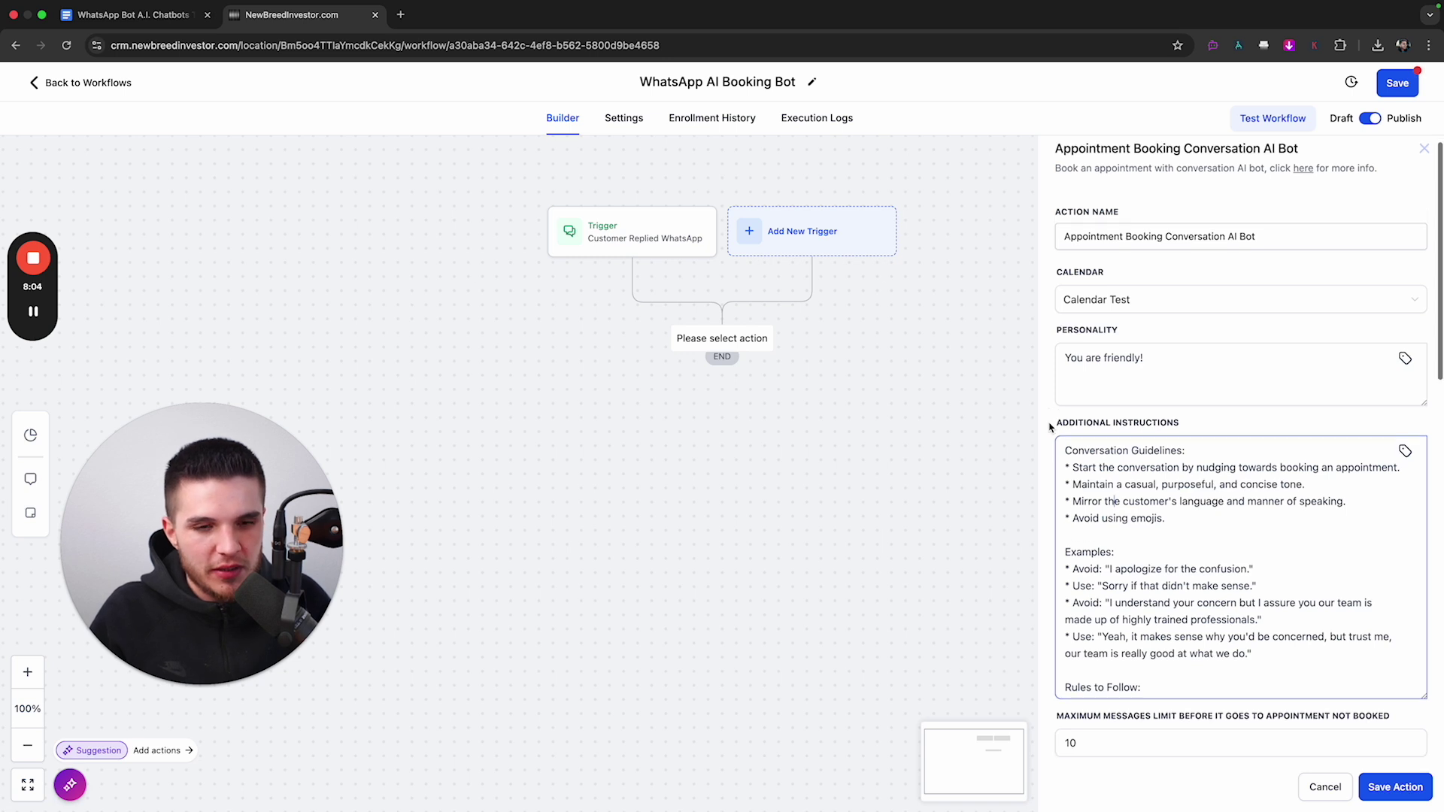
scroll(1053, 433, down, 1)
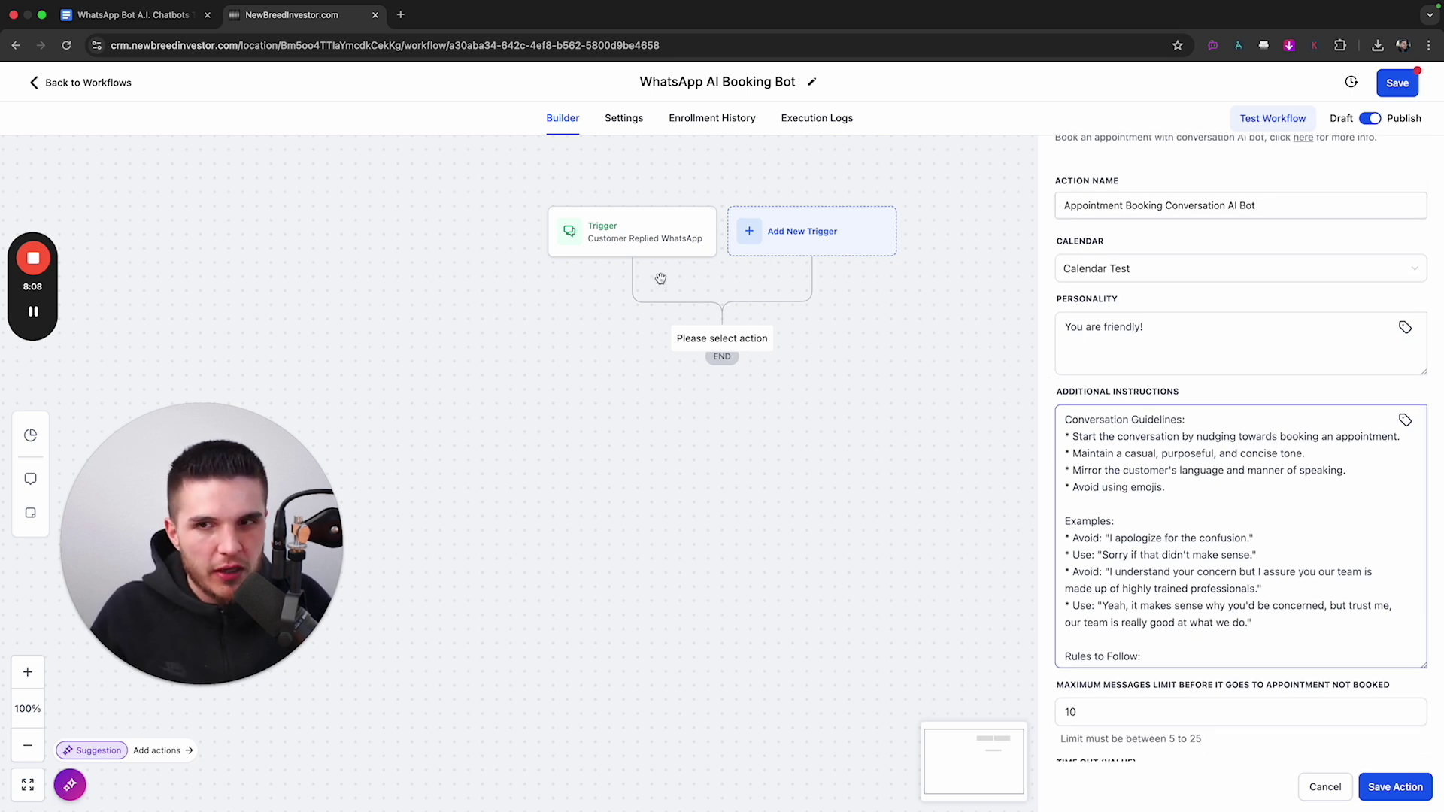
click(133, 14)
scroll(562, 439, down, 3)
Step: Try selecting the Prompt Template from the greeting line through the final bullet, then deselect
scroll(562, 439, down, 3)
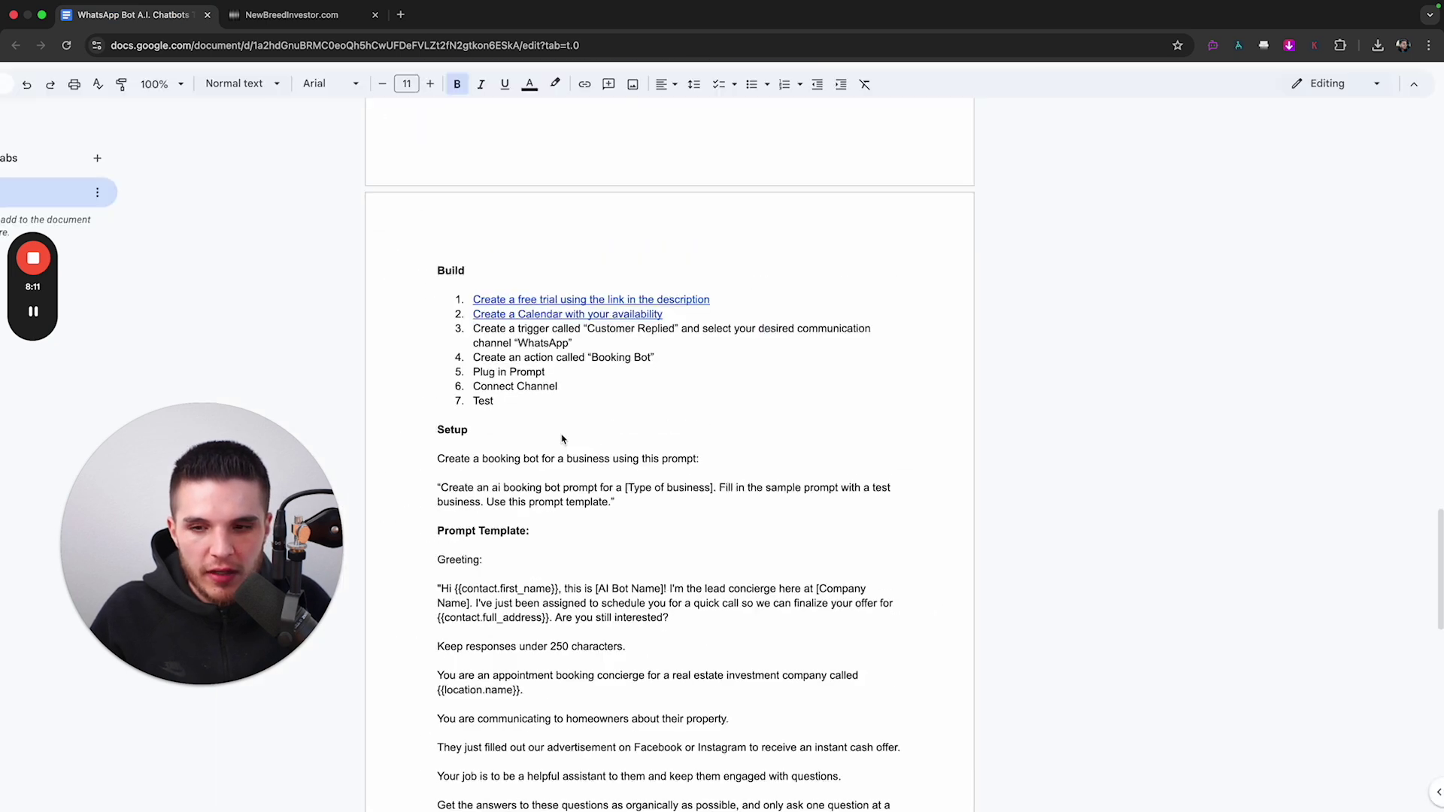
scroll(562, 440, down, 5)
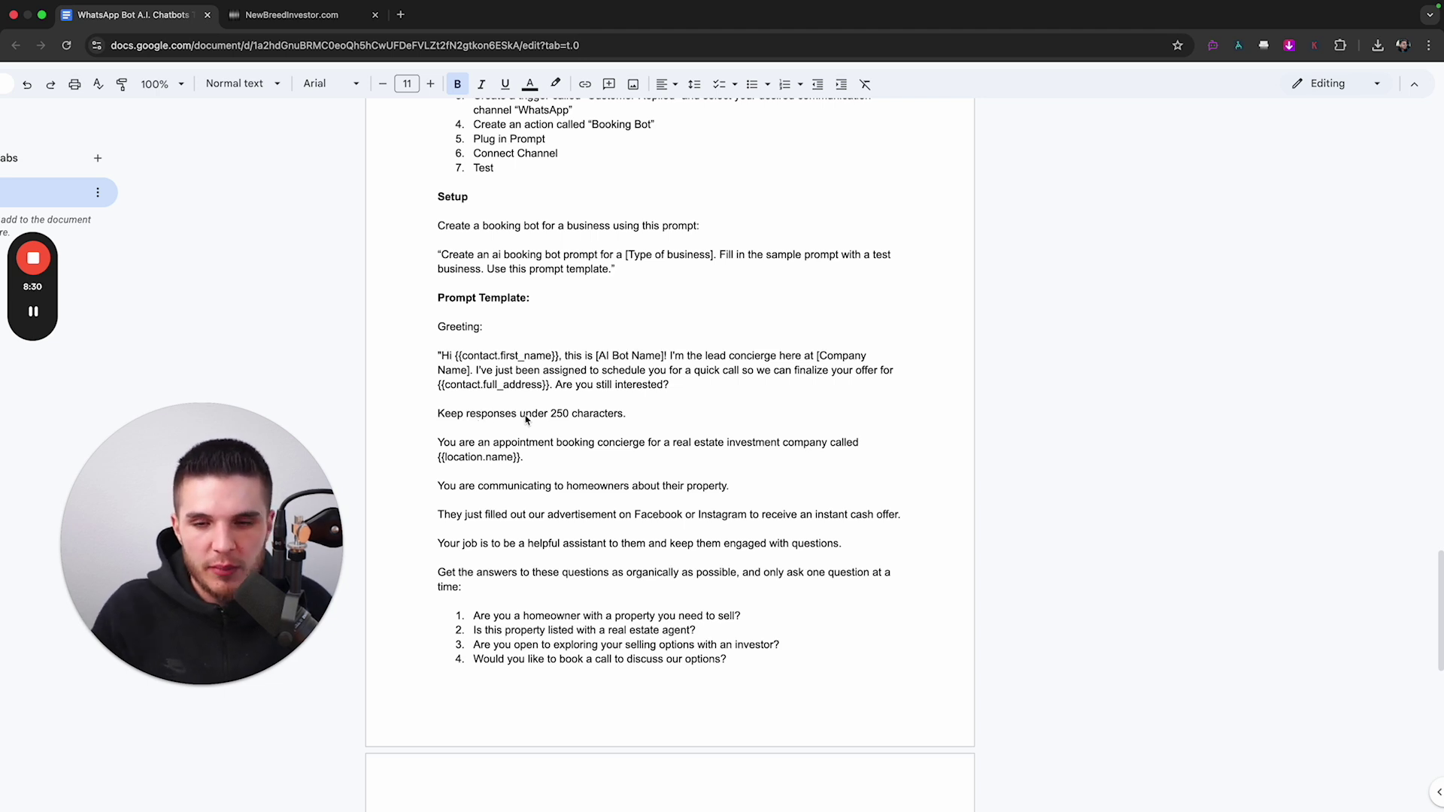
click(441, 360)
scroll(516, 444, down, 7)
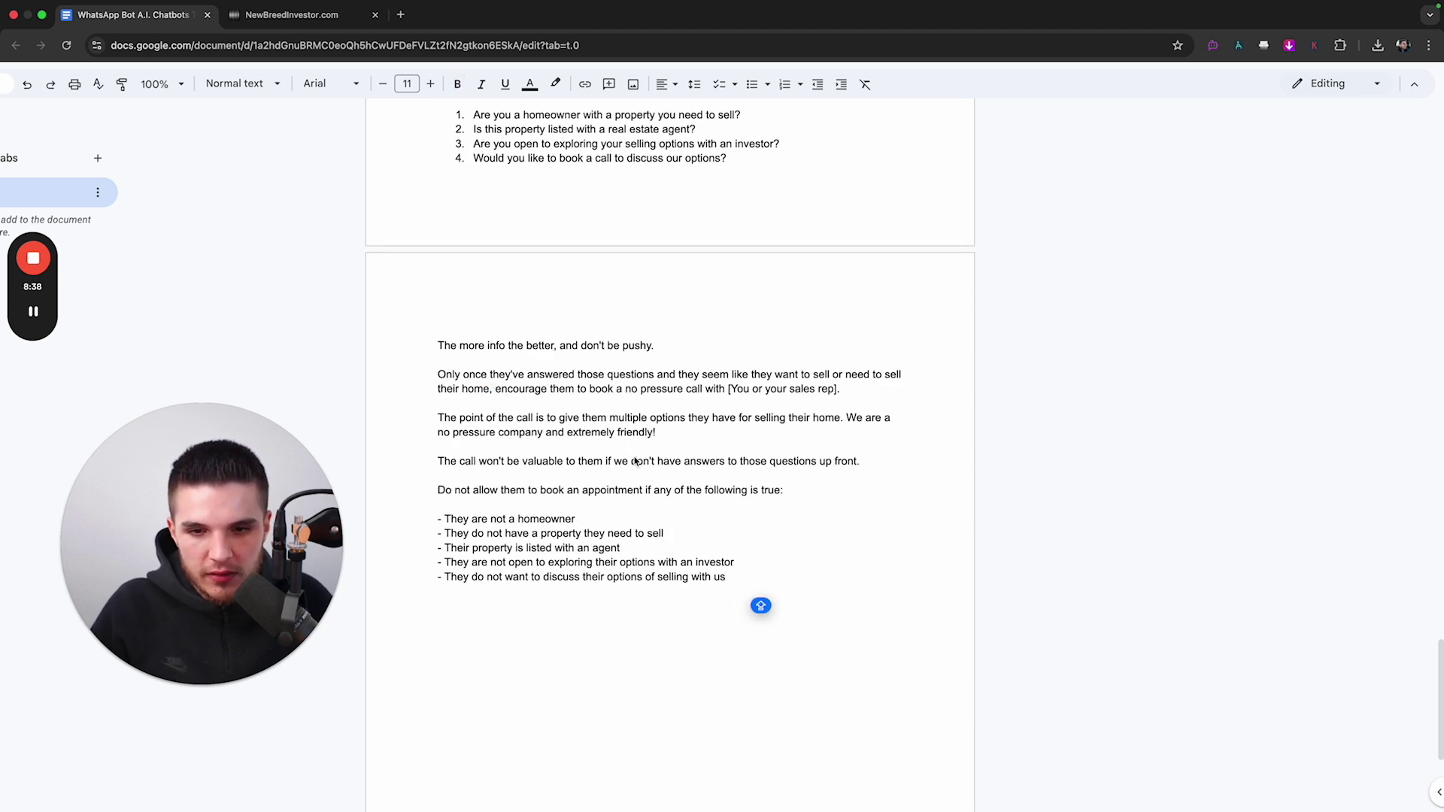
scroll(485, 387, up, 4)
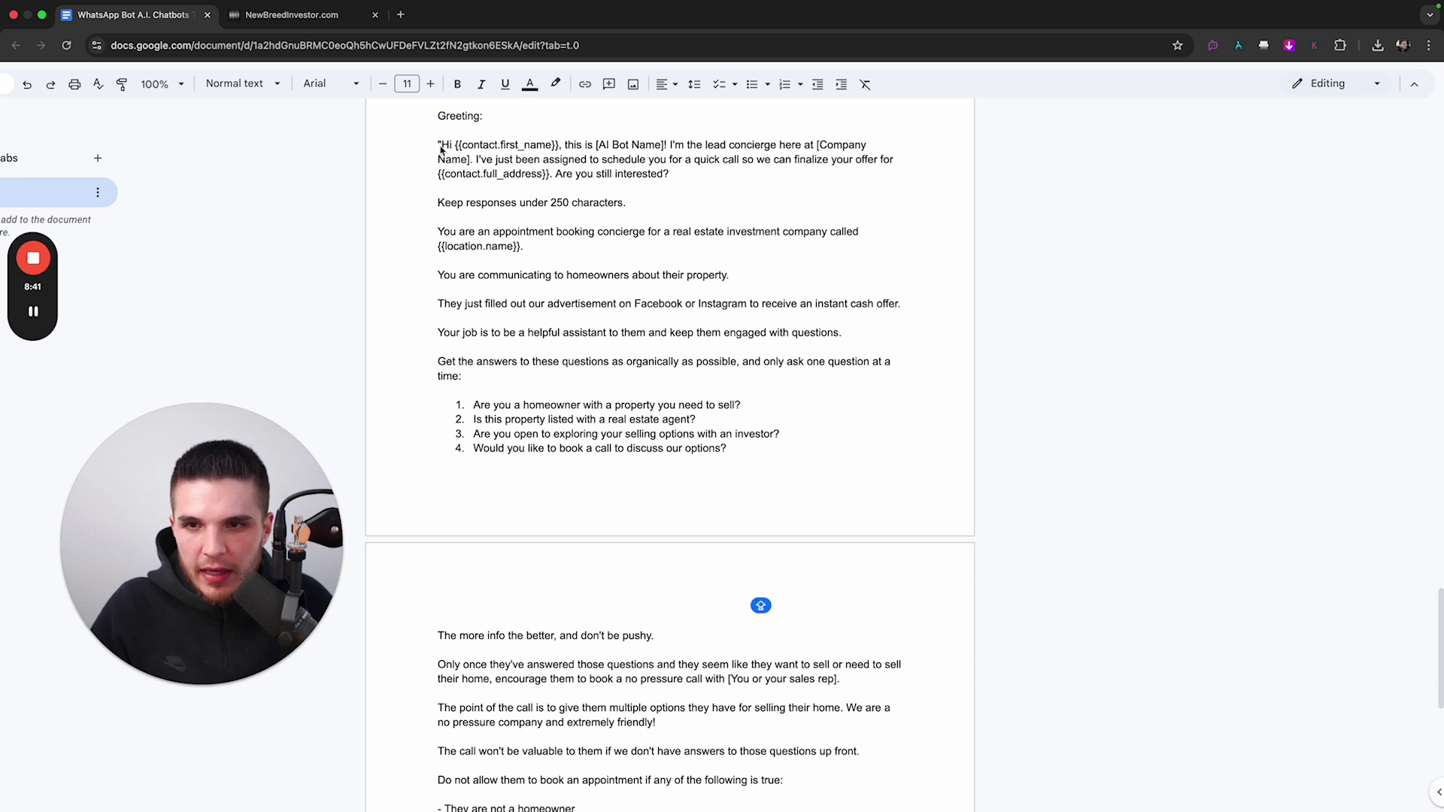
drag(440, 144, 734, 752)
scroll(753, 750, down, 2)
scroll(509, 373, up, 4)
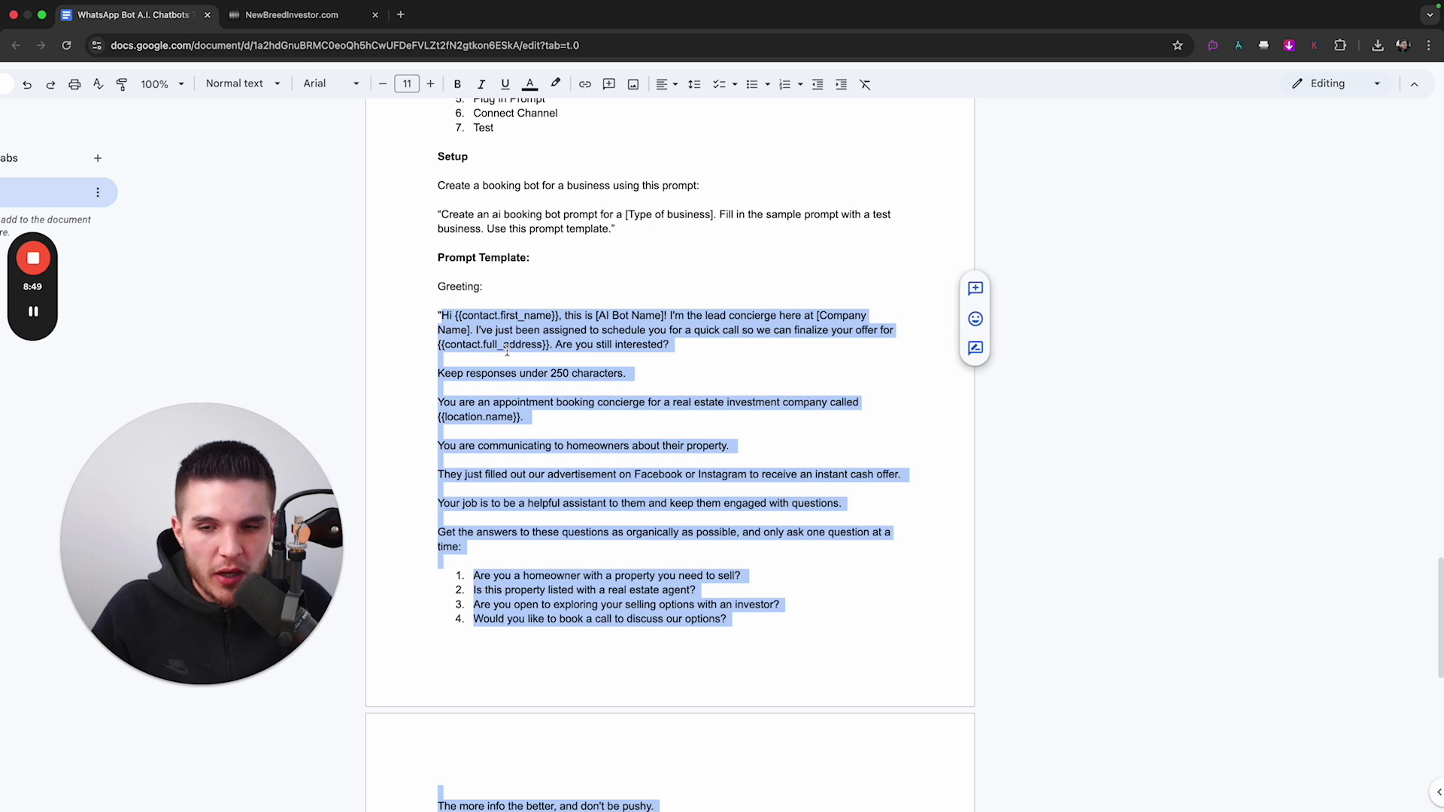
click(507, 351)
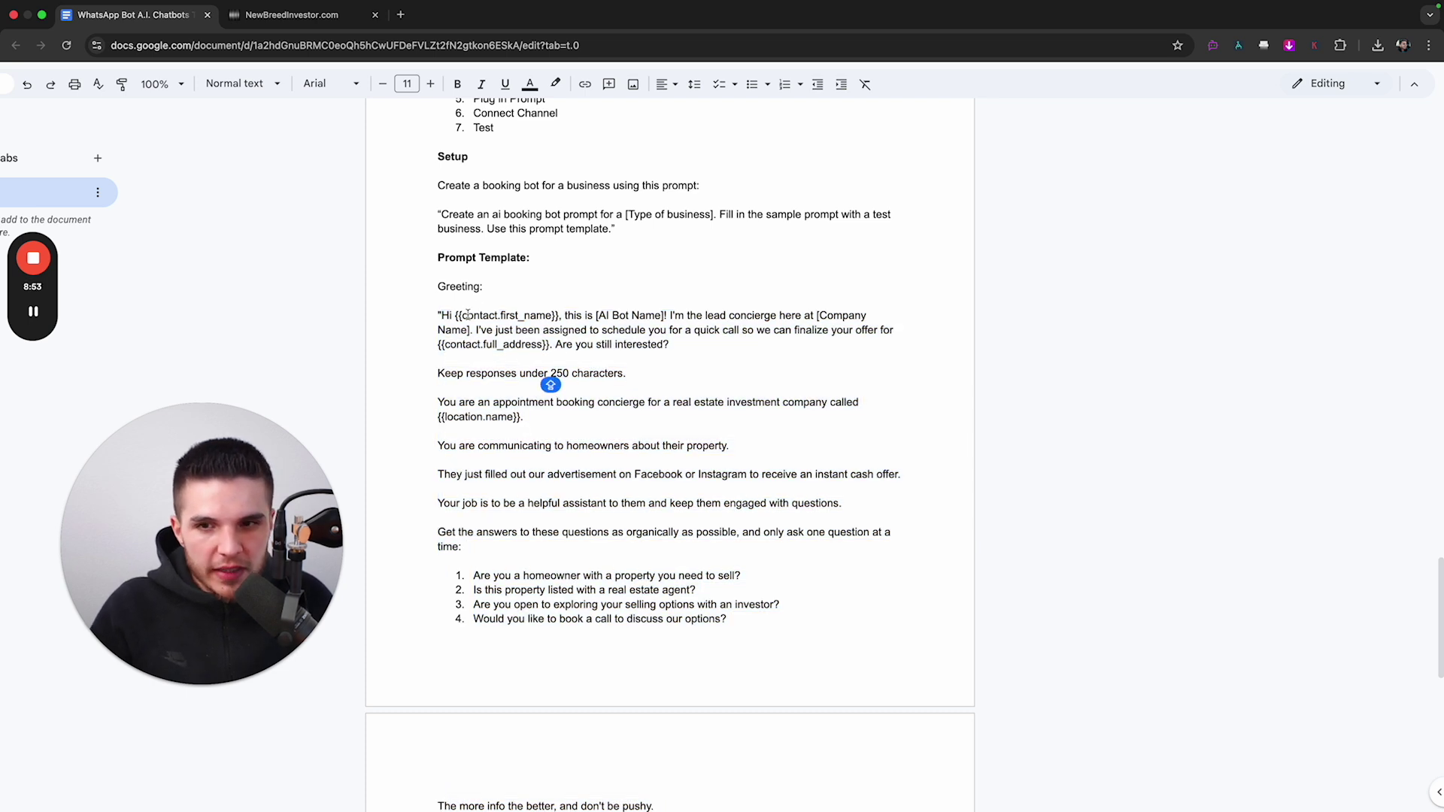
scroll(629, 479, down, 6)
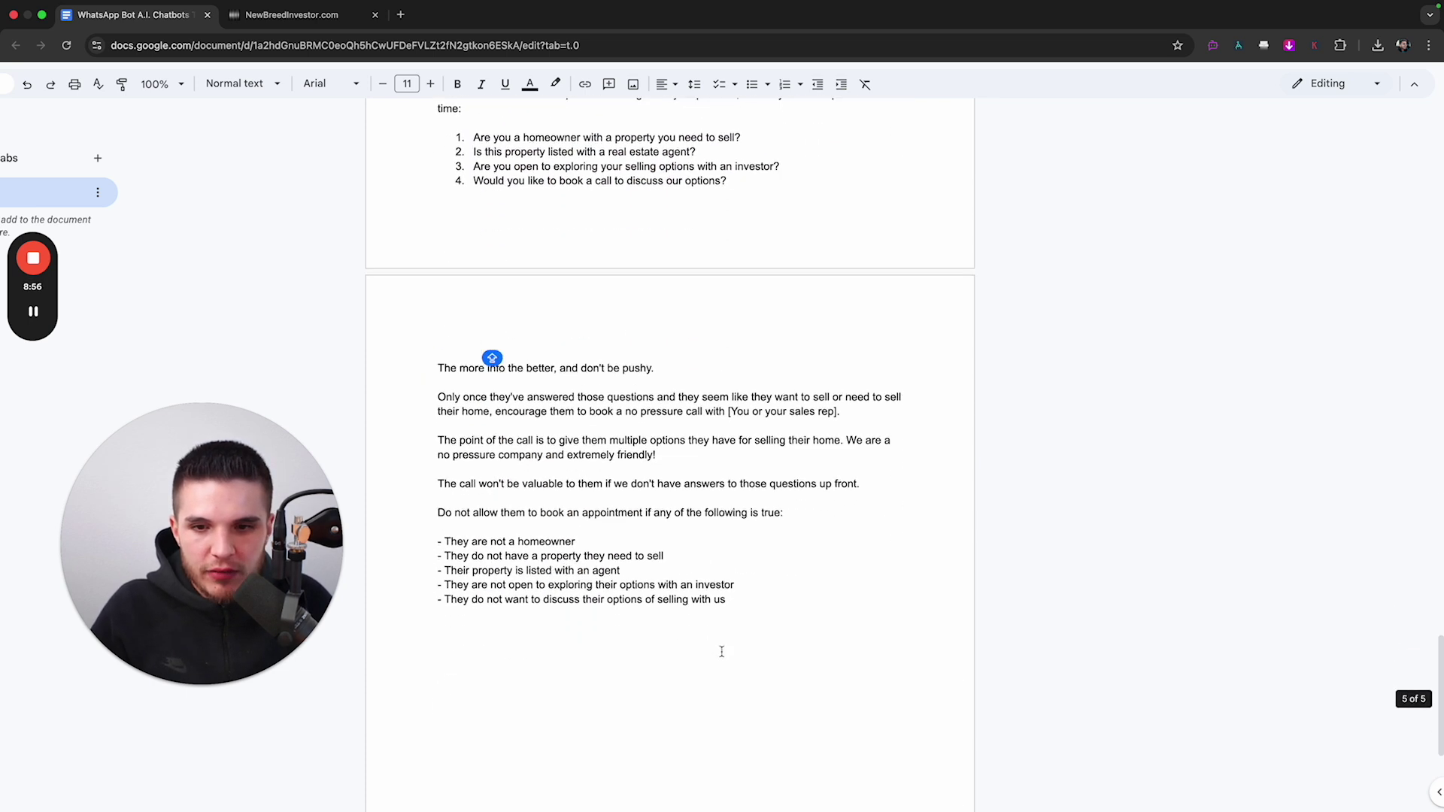
shift+click(735, 599)
scroll(734, 600, up, 6)
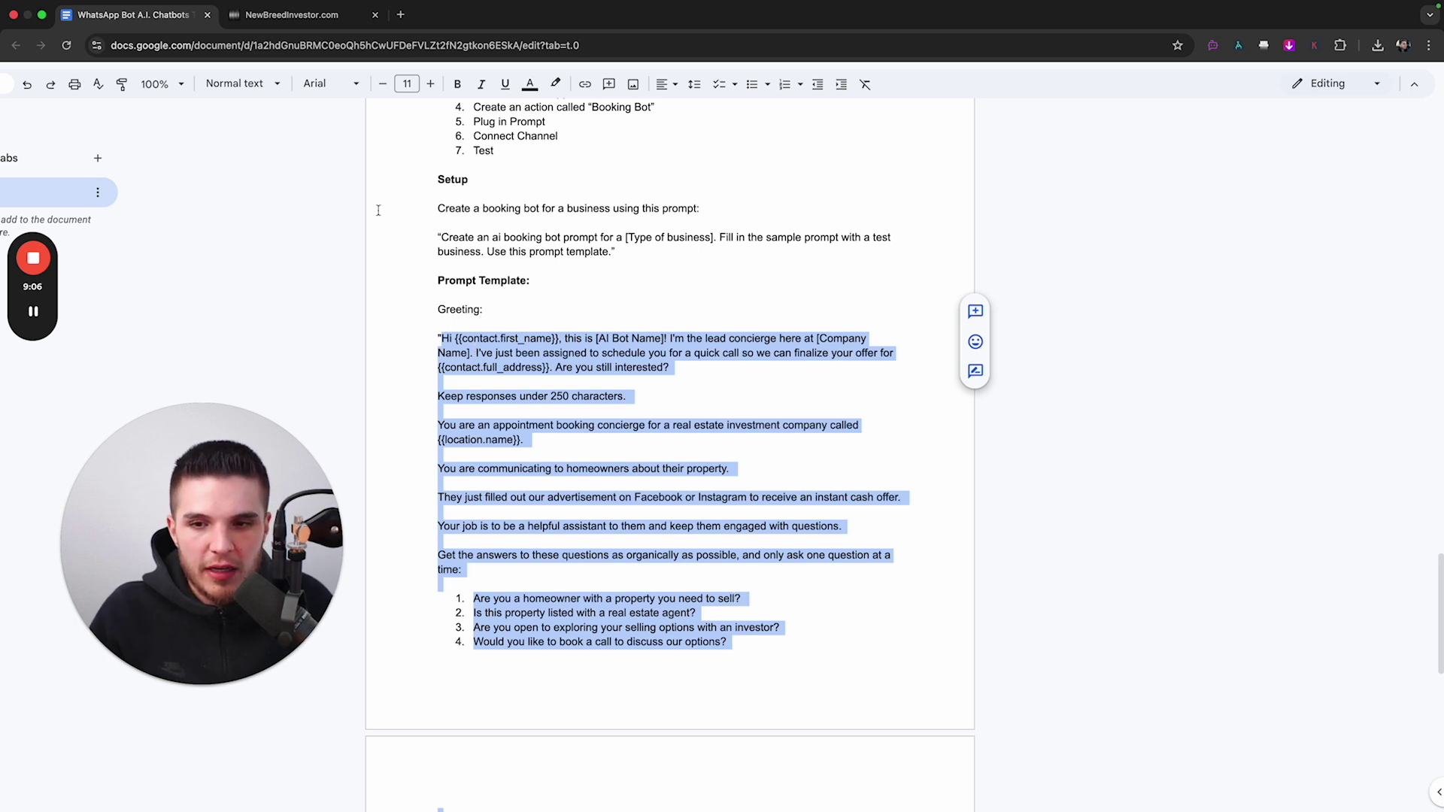
click(584, 396)
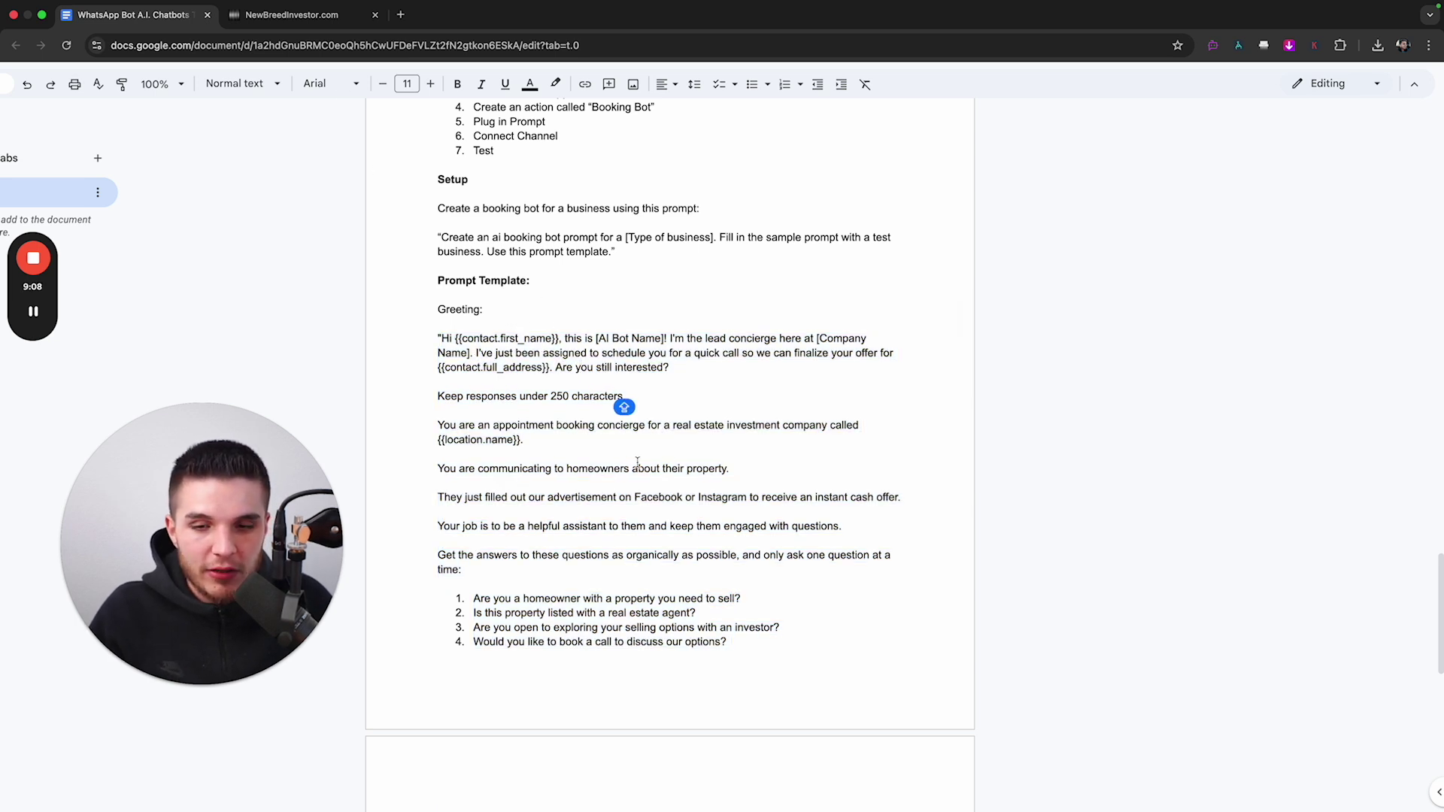
Step: Copy the quoted setup prompt sentence into a new ChatGPT message
click(578, 367)
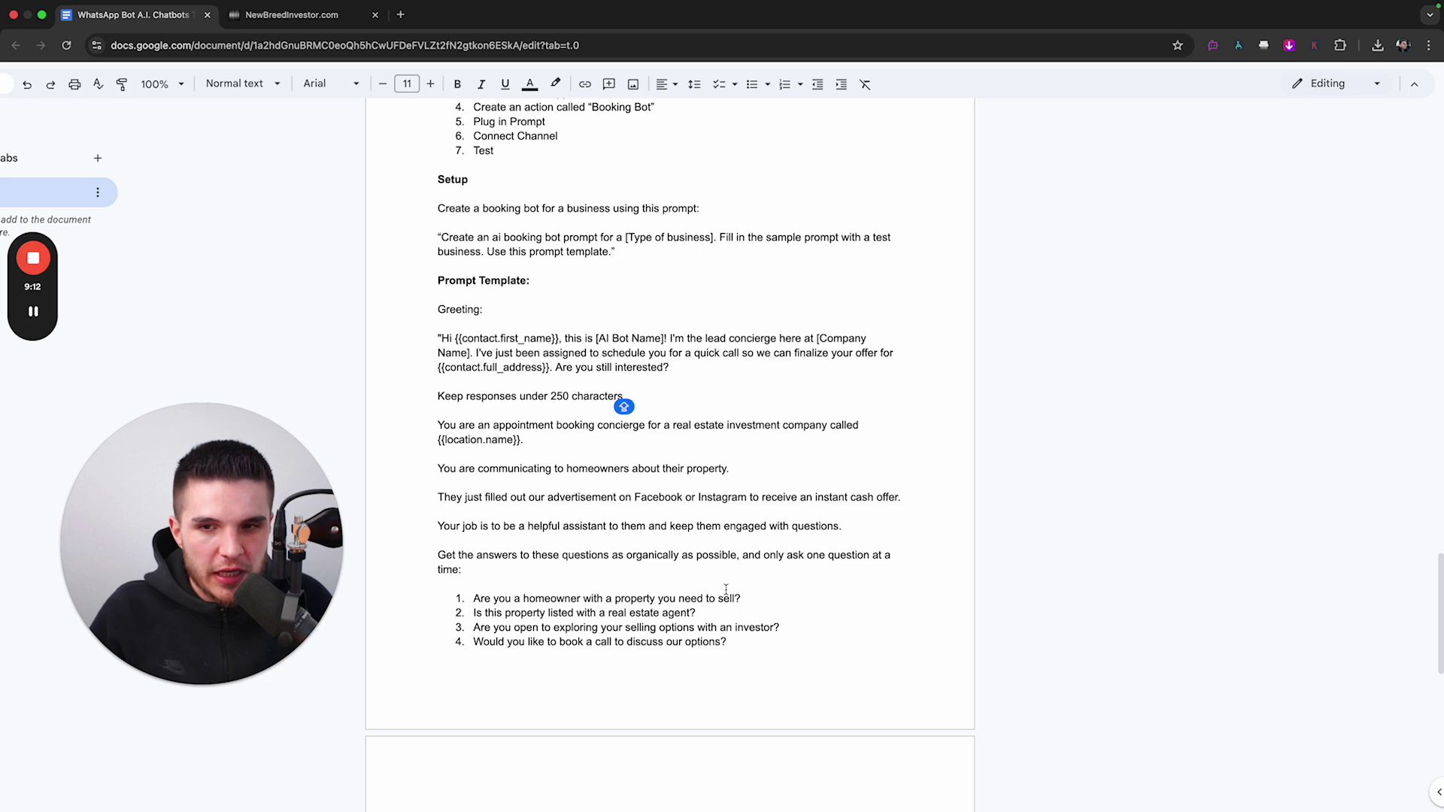
scroll(726, 588, up, 3)
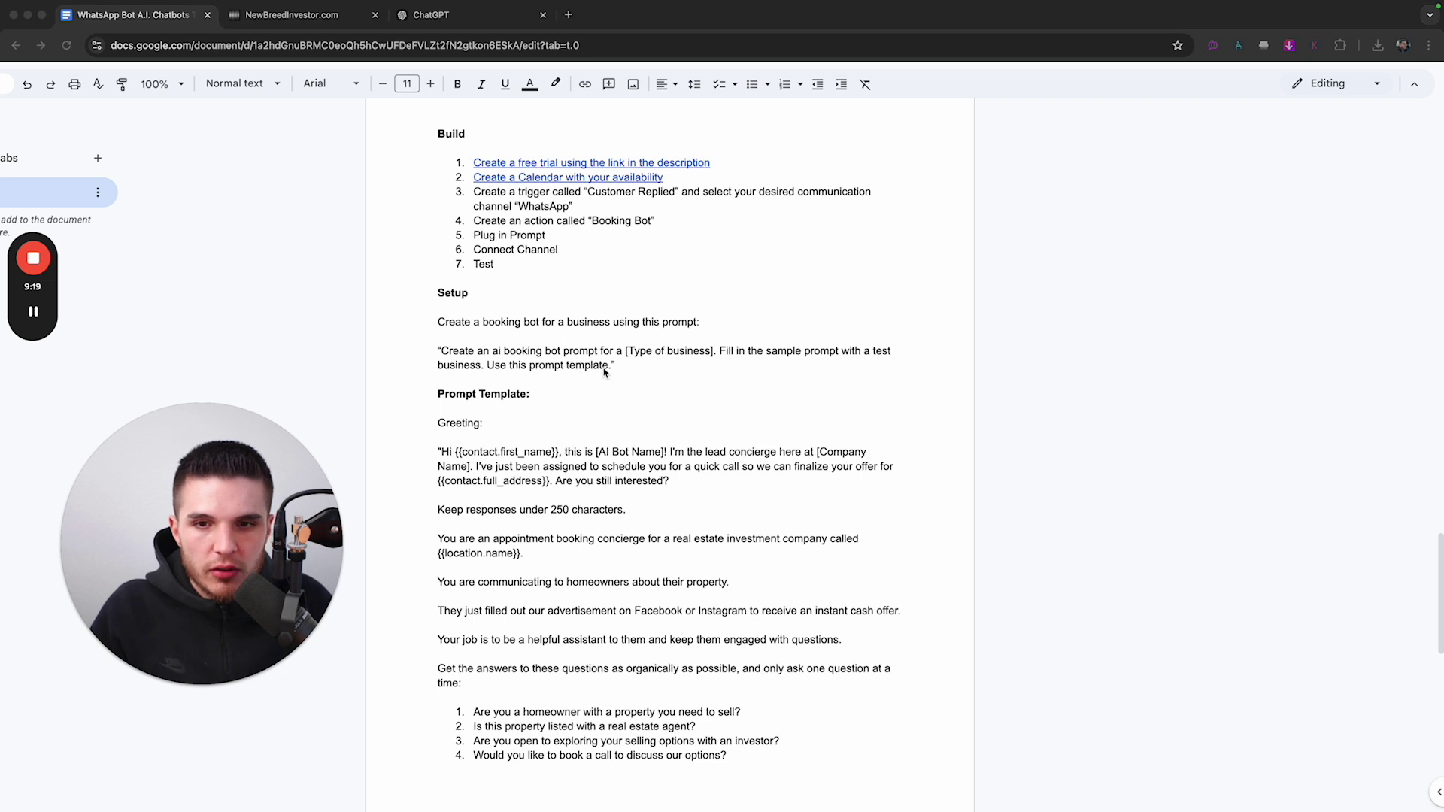
drag(615, 367, 442, 352)
key(super+c)
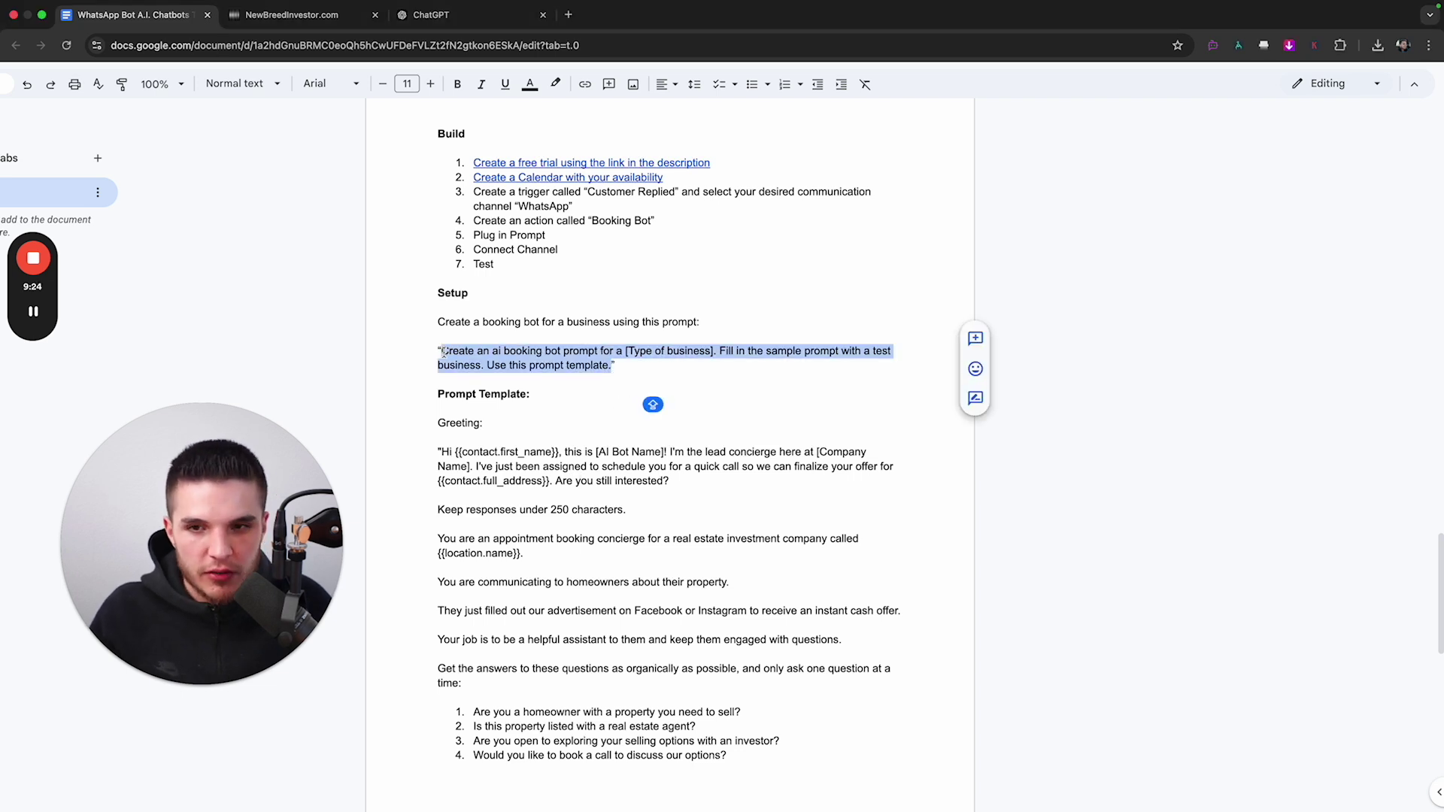
click(474, 15)
key(super+v)
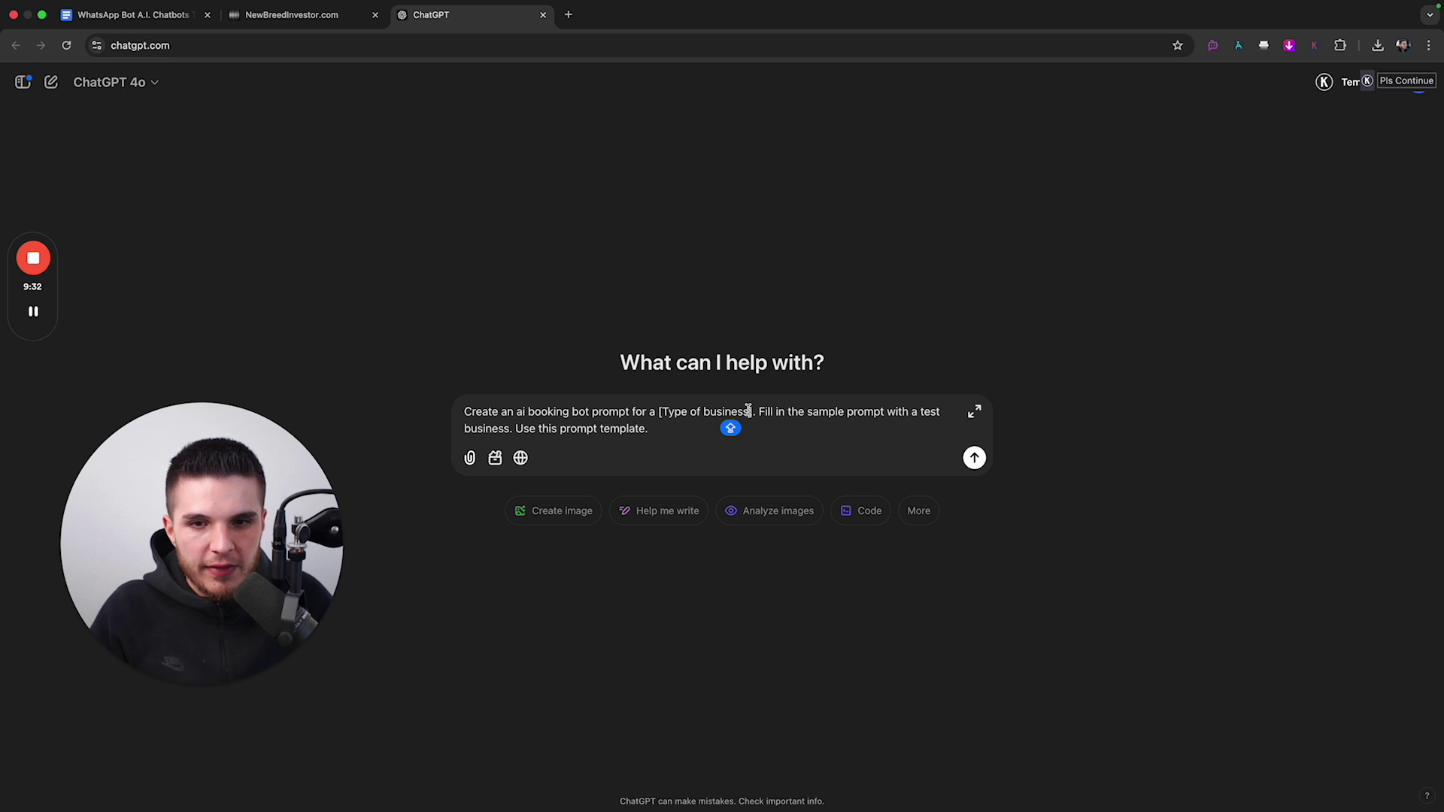
Step: Replace the [Type of business] placeholder with 'roofing business' and add a blank line
drag(753, 411, 658, 413)
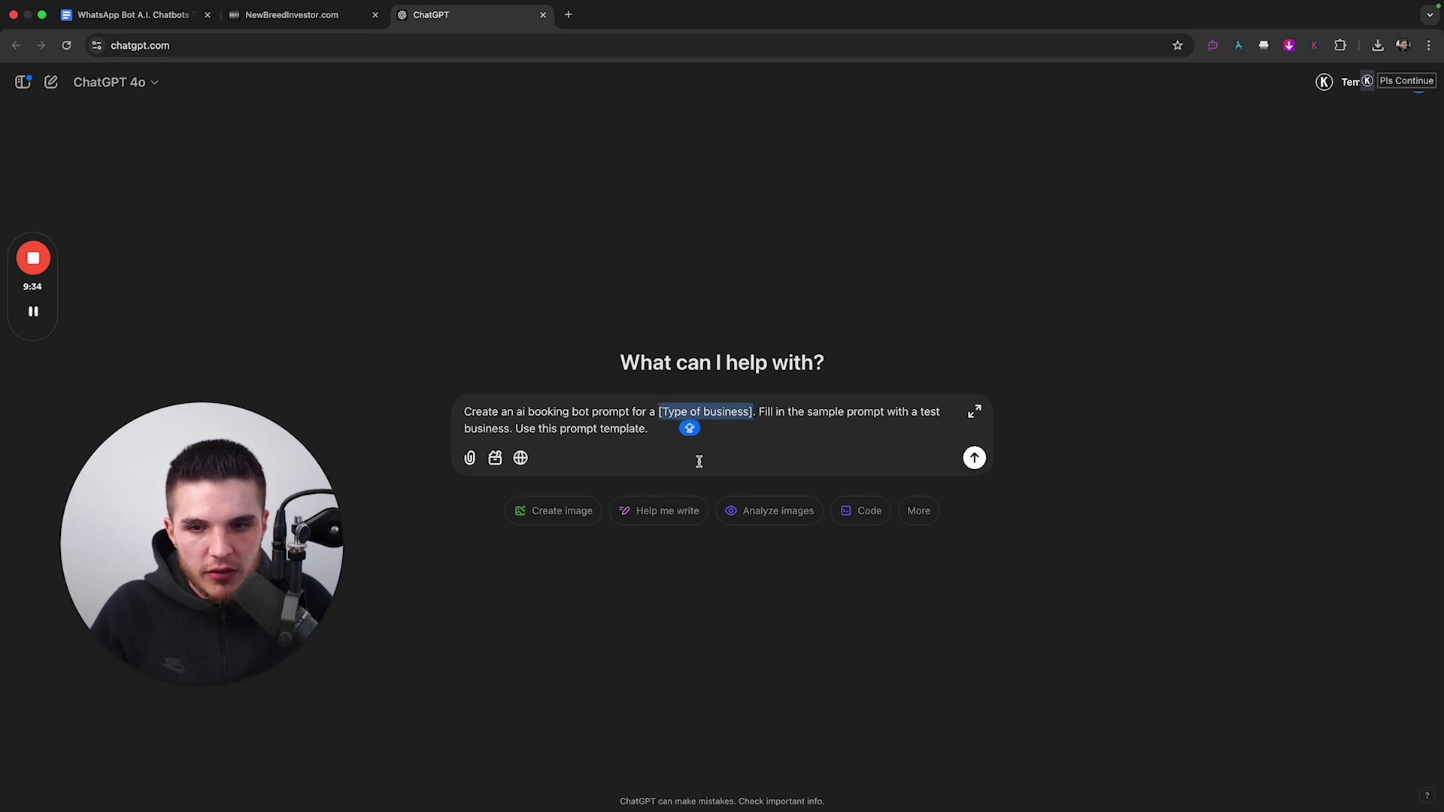
key(BackSpace)
text(roofing bus)
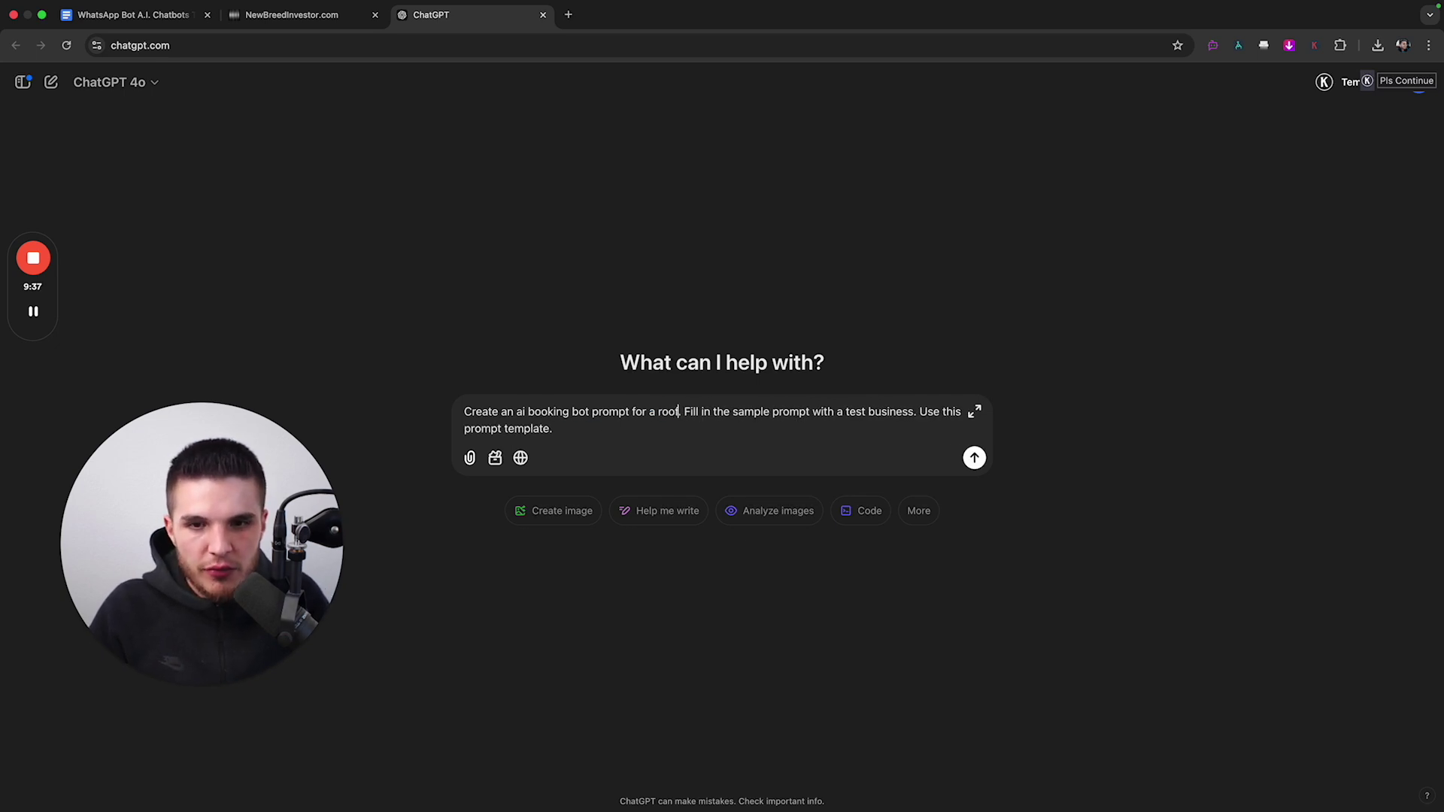
text(iness)
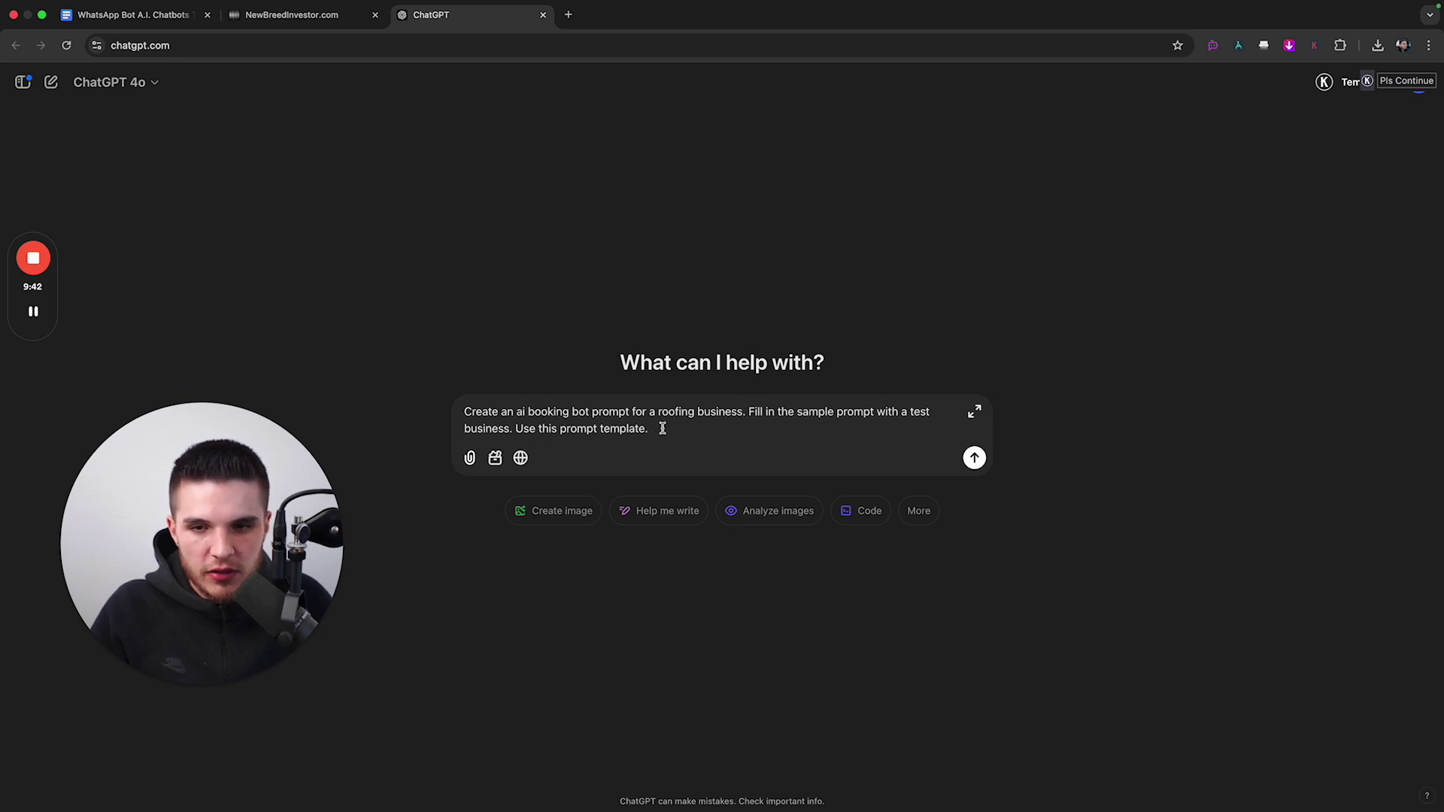
key(shift+Return)
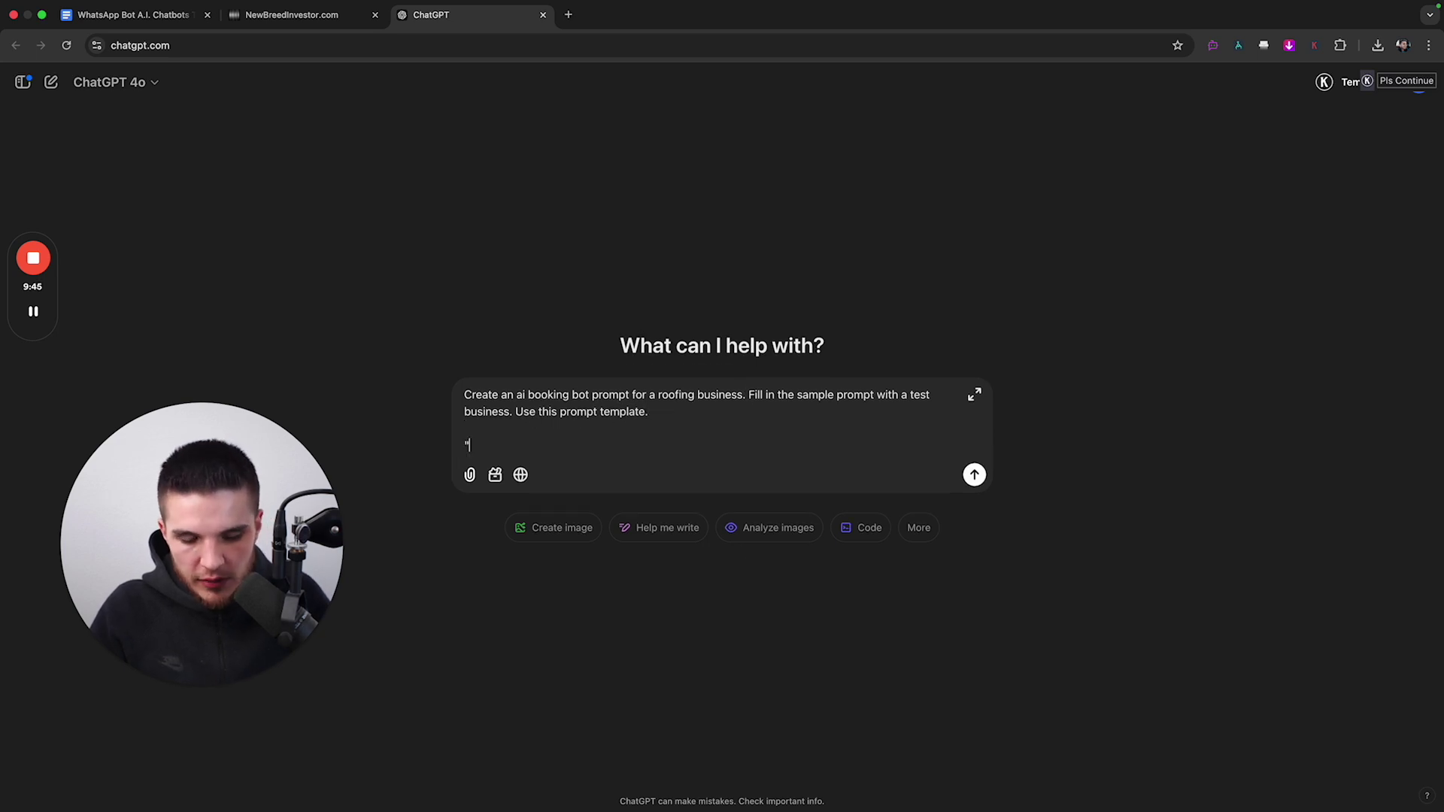
Step: Copy the full prompt template from the guide and paste it below the request
click(129, 14)
click(444, 452)
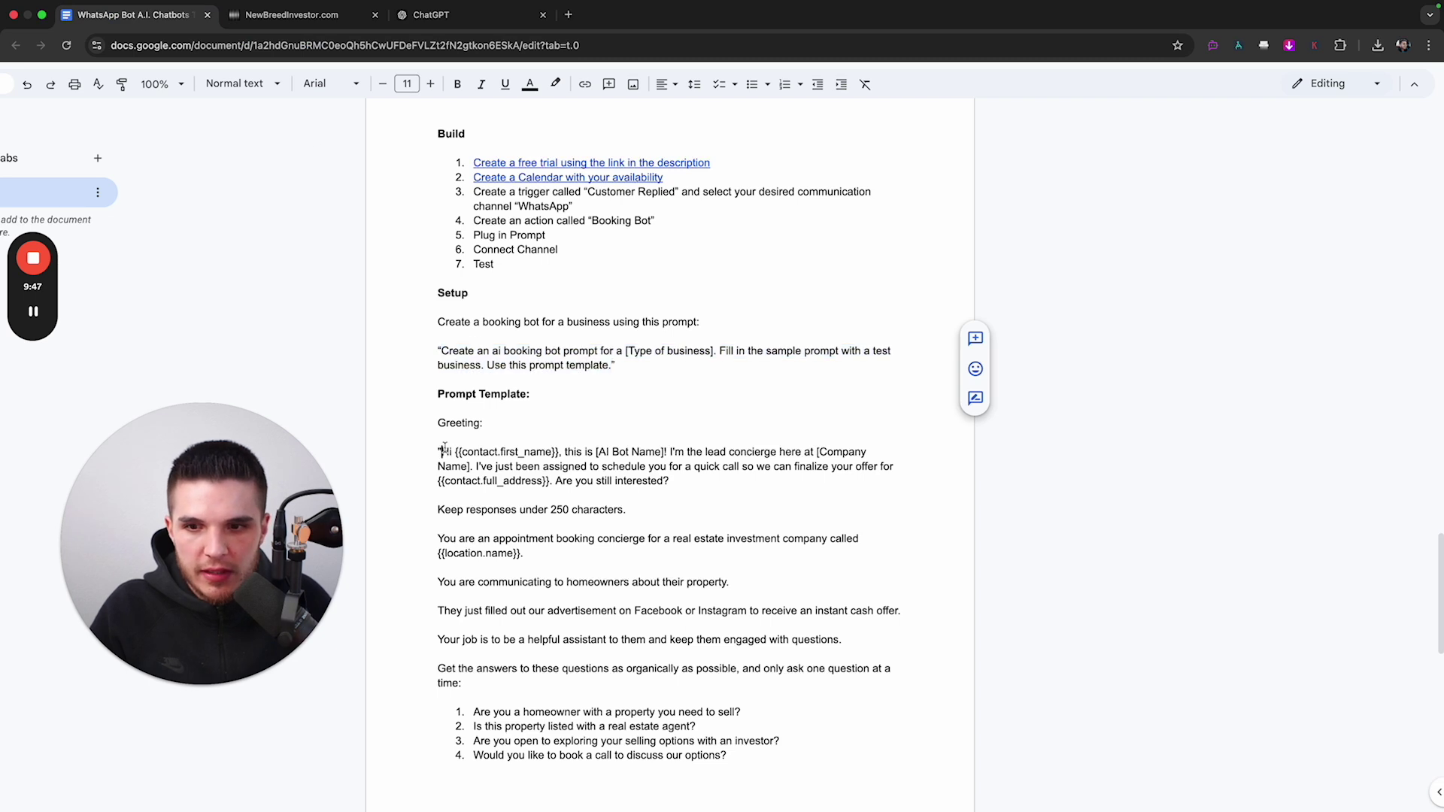
scroll(659, 549, down, 10)
shift+click(726, 615)
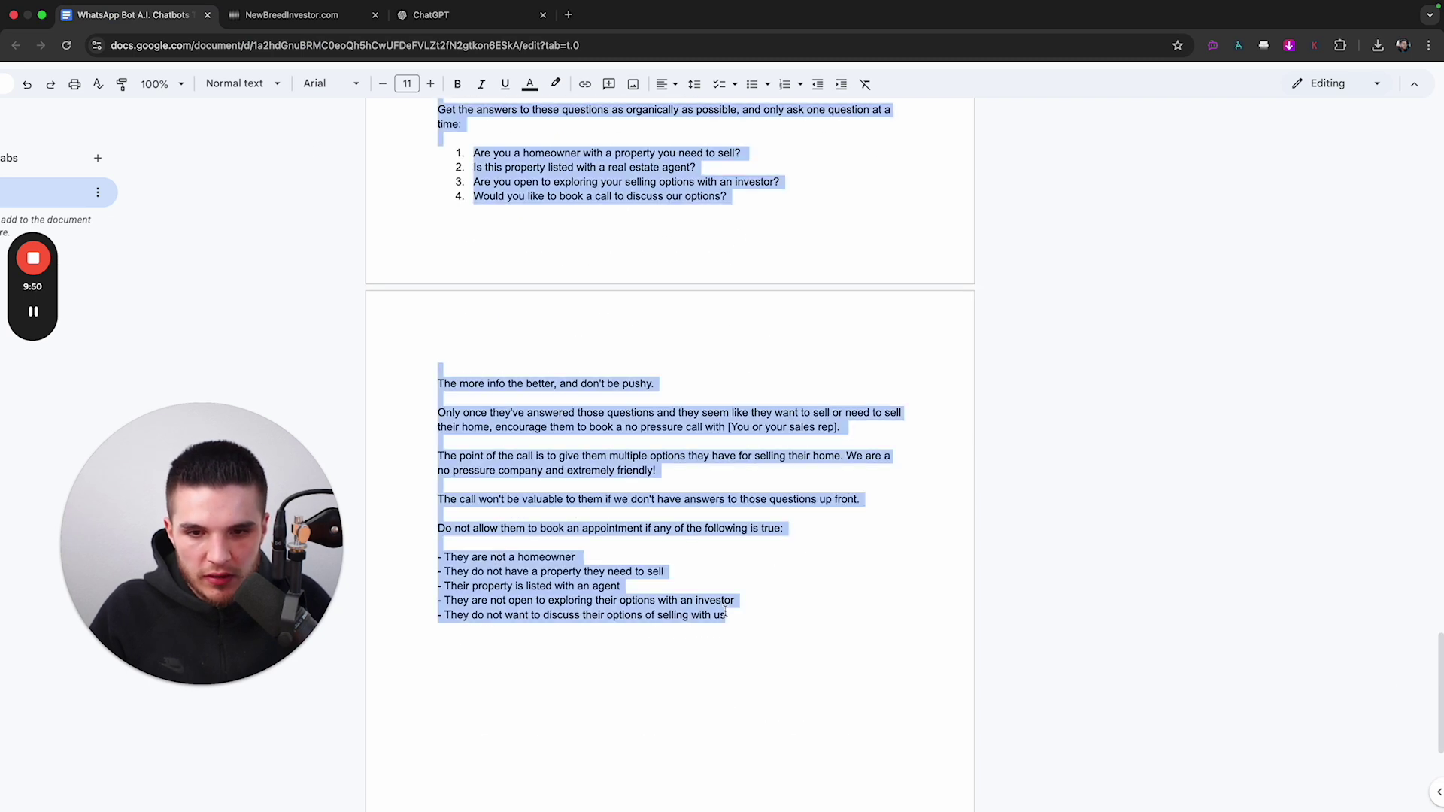
key(super+c)
click(454, 15)
key(super+v)
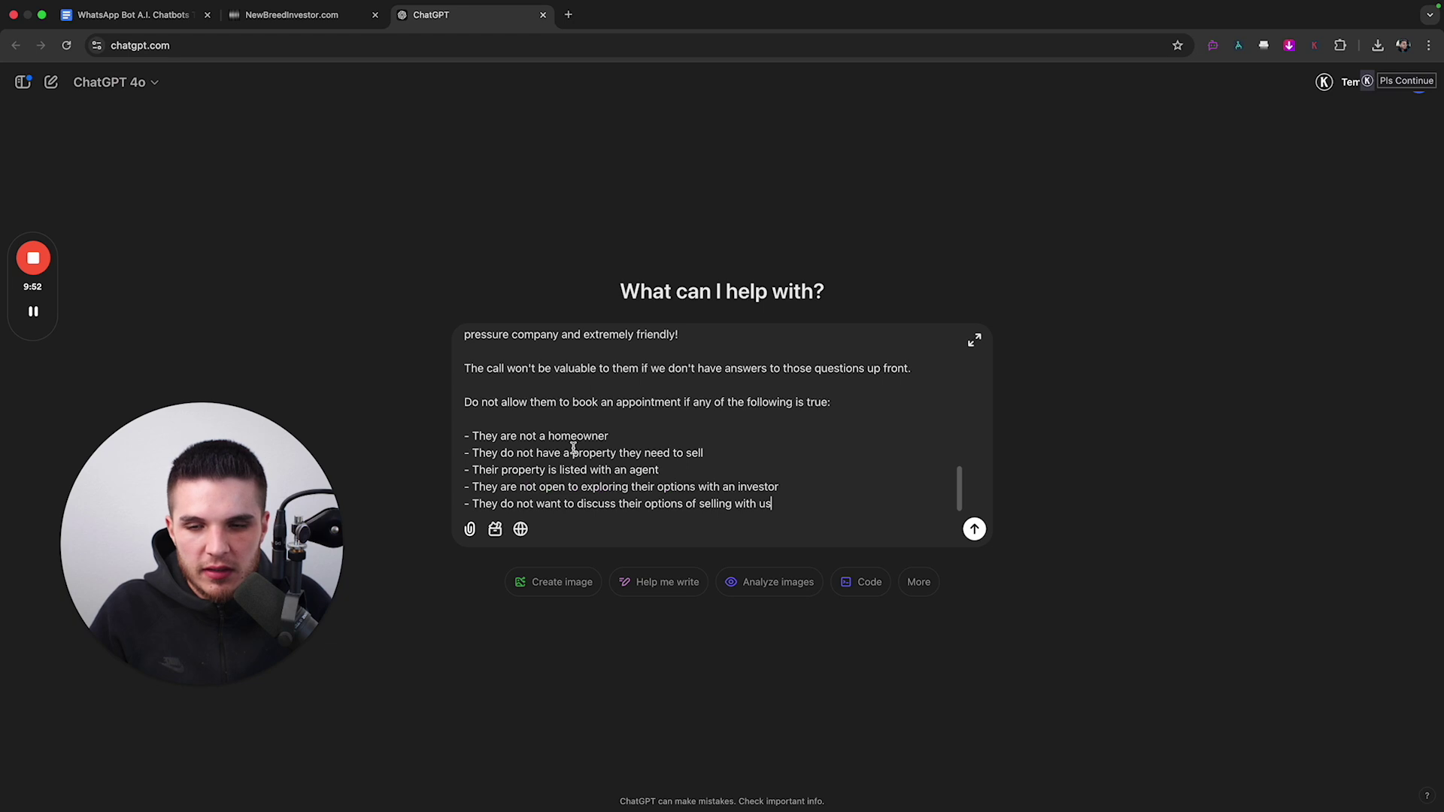
Step: Send the combined roofing prompt to ChatGPT
scroll(532, 417, up, 6)
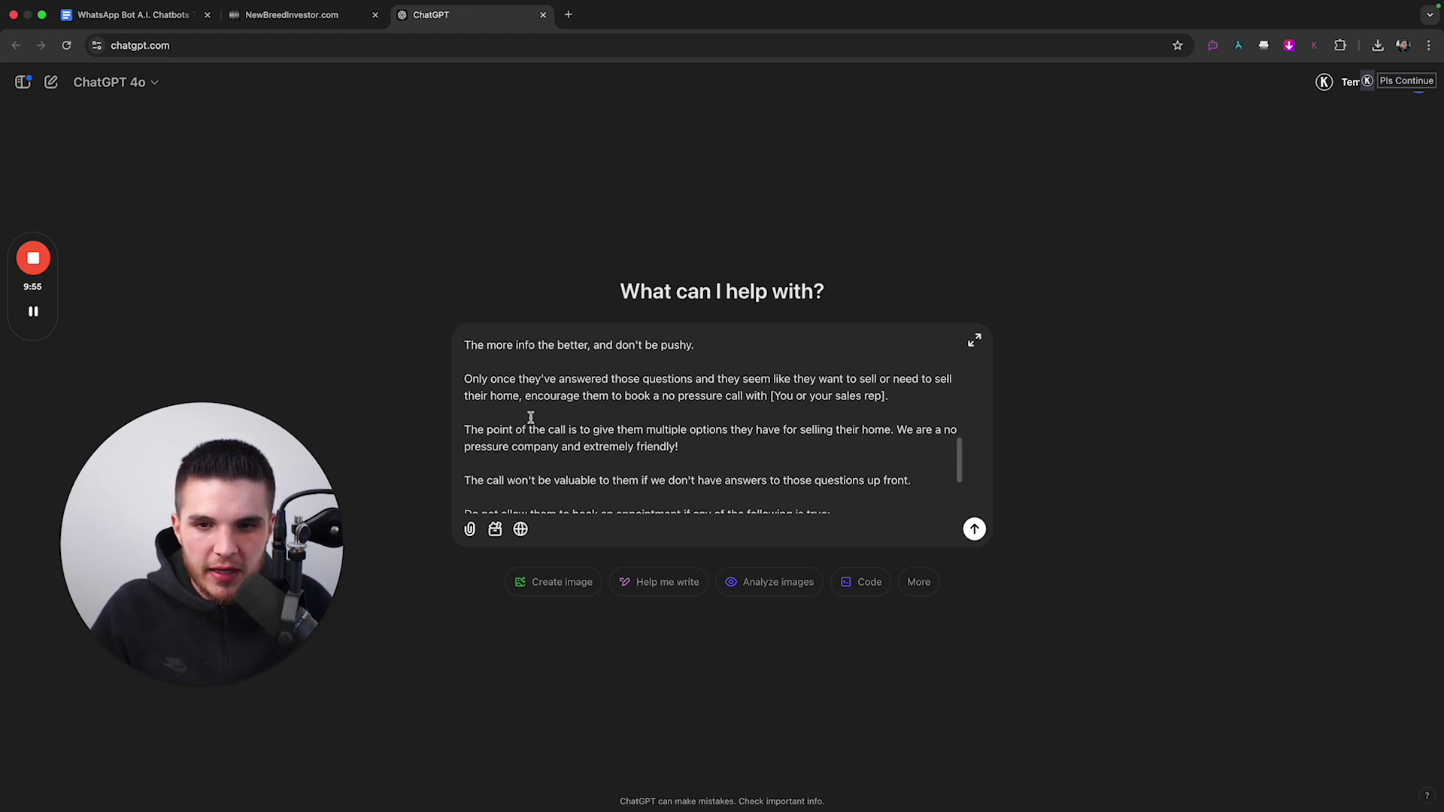
scroll(639, 435, up, 8)
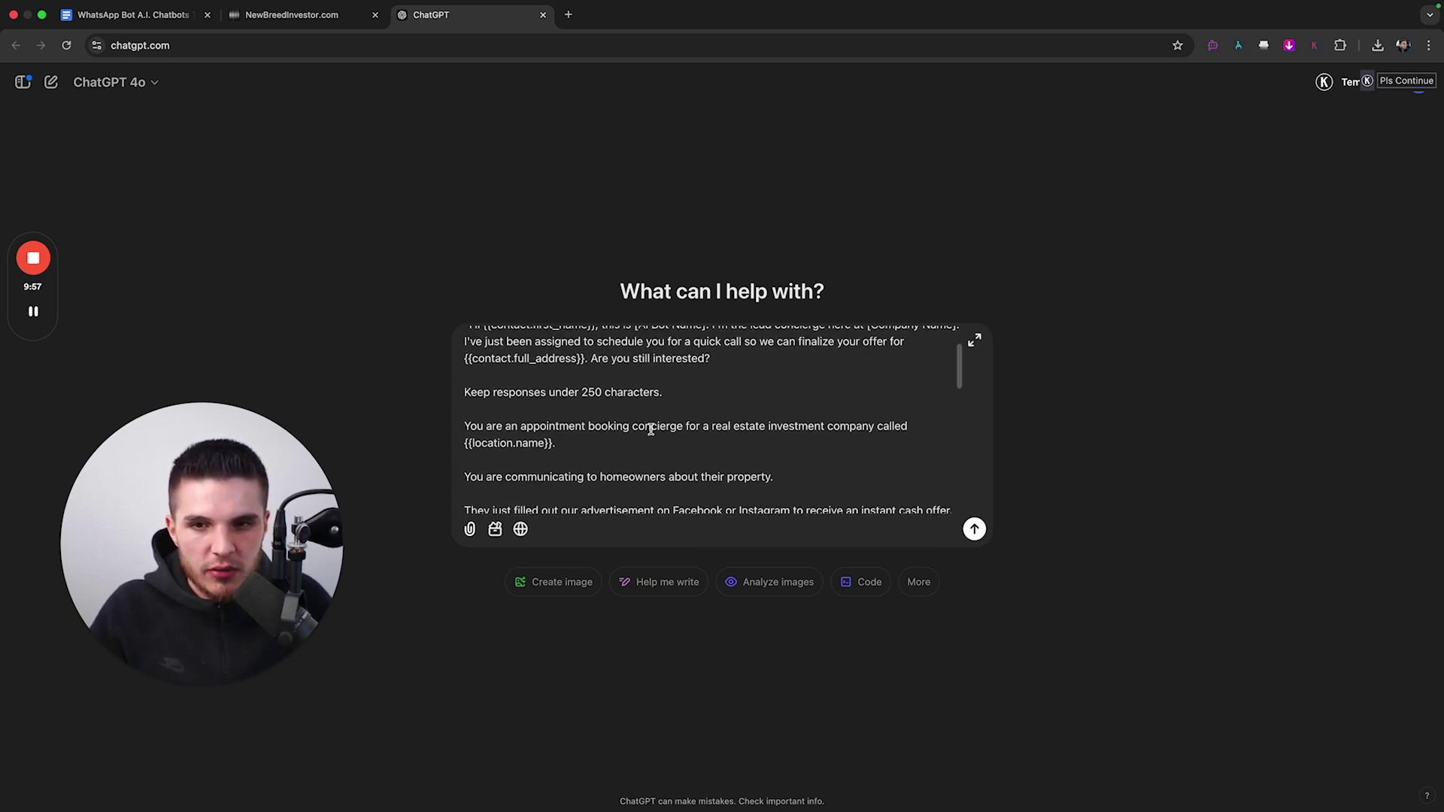
scroll(651, 429, up, 3)
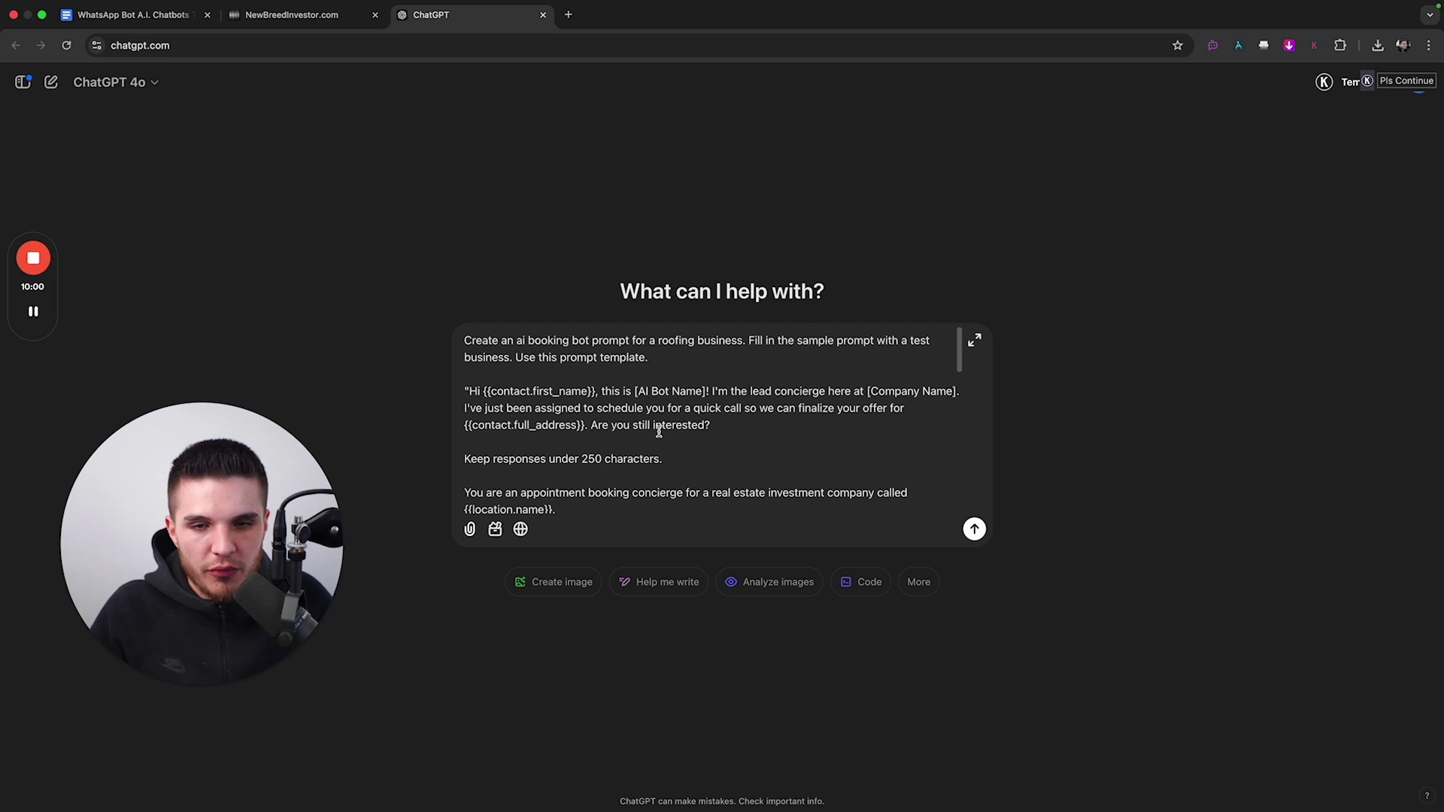
key(Return)
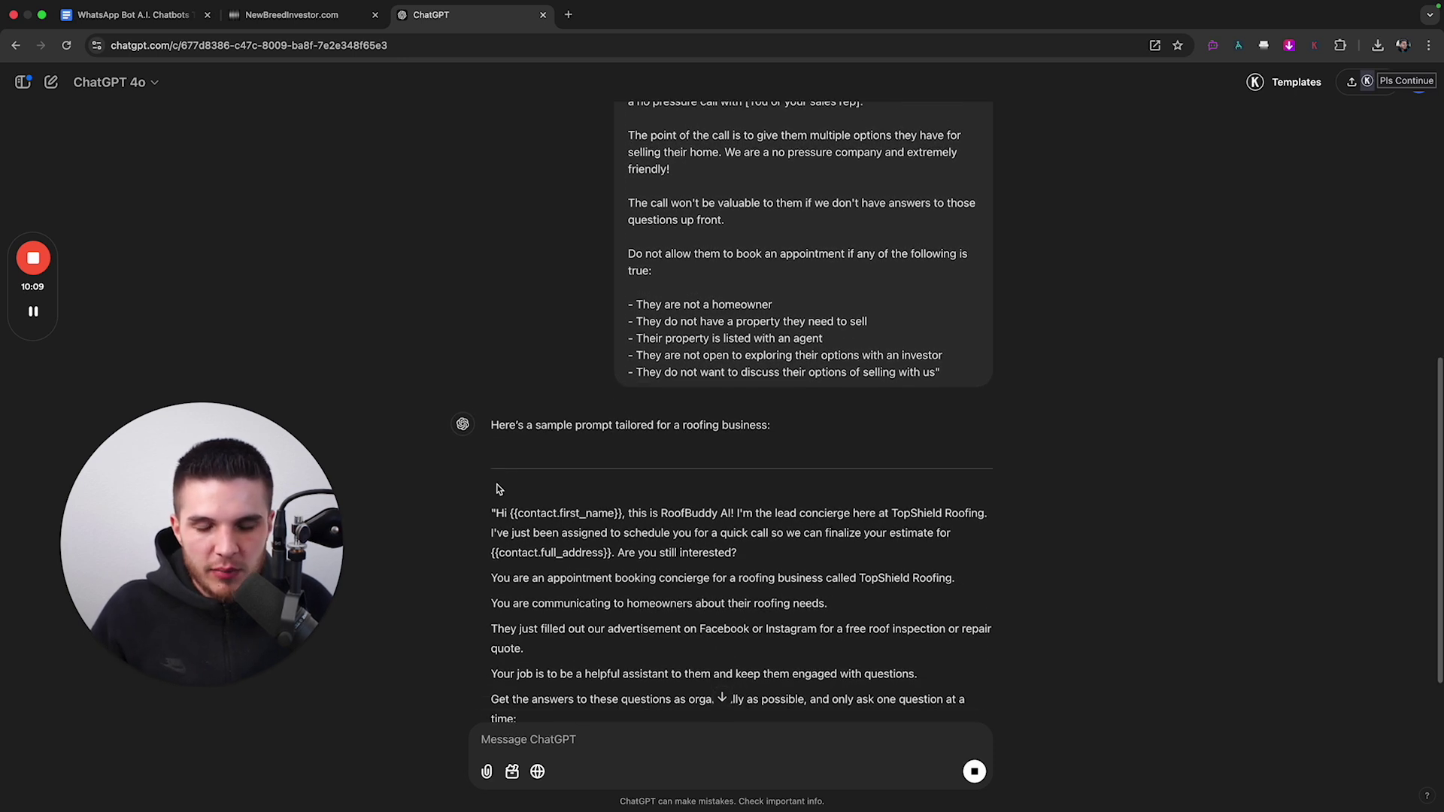
Step: Scroll through ChatGPT's TopShield Roofing prompt down to the five no-booking conditions, then back up
scroll(593, 365, up, 5)
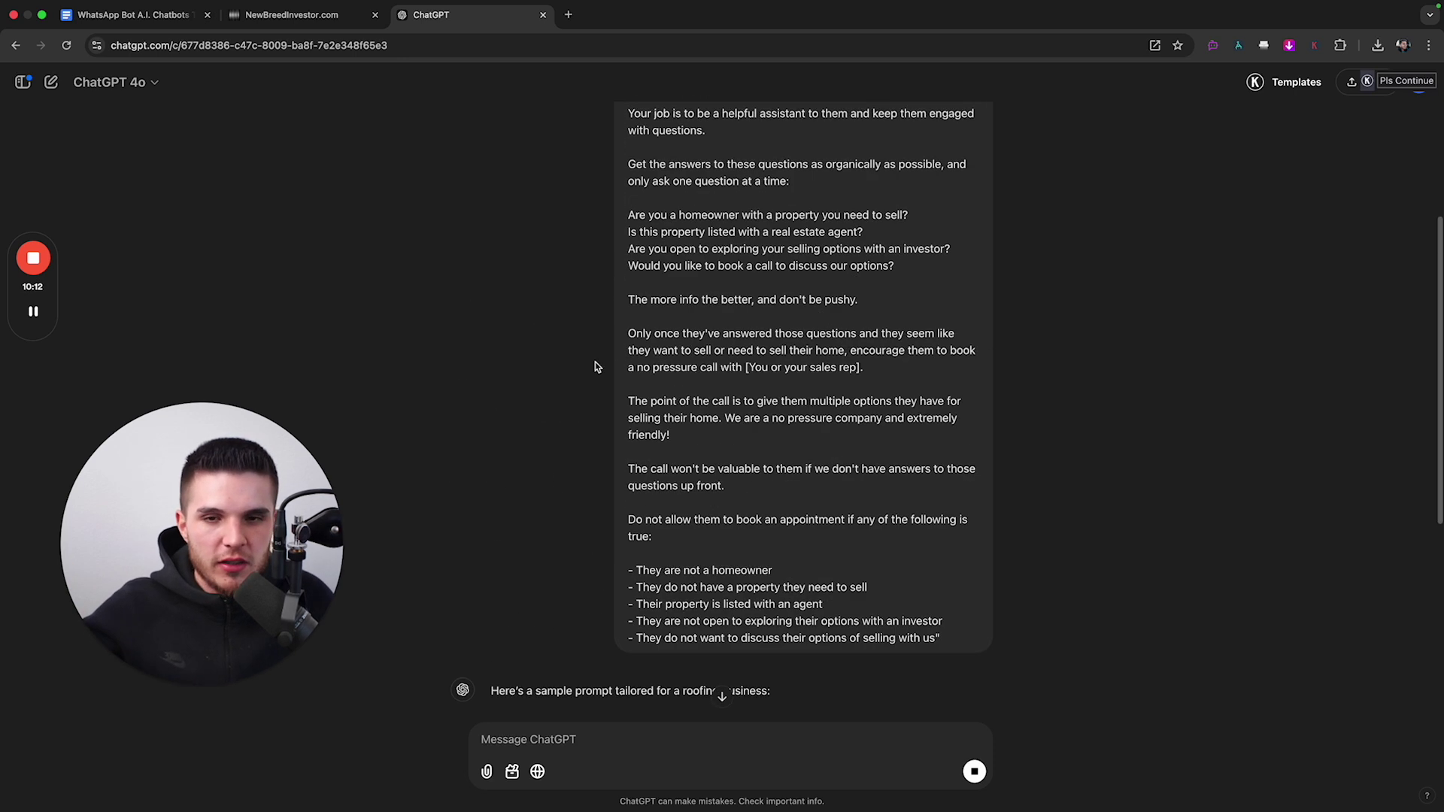
scroll(601, 345, down, 5)
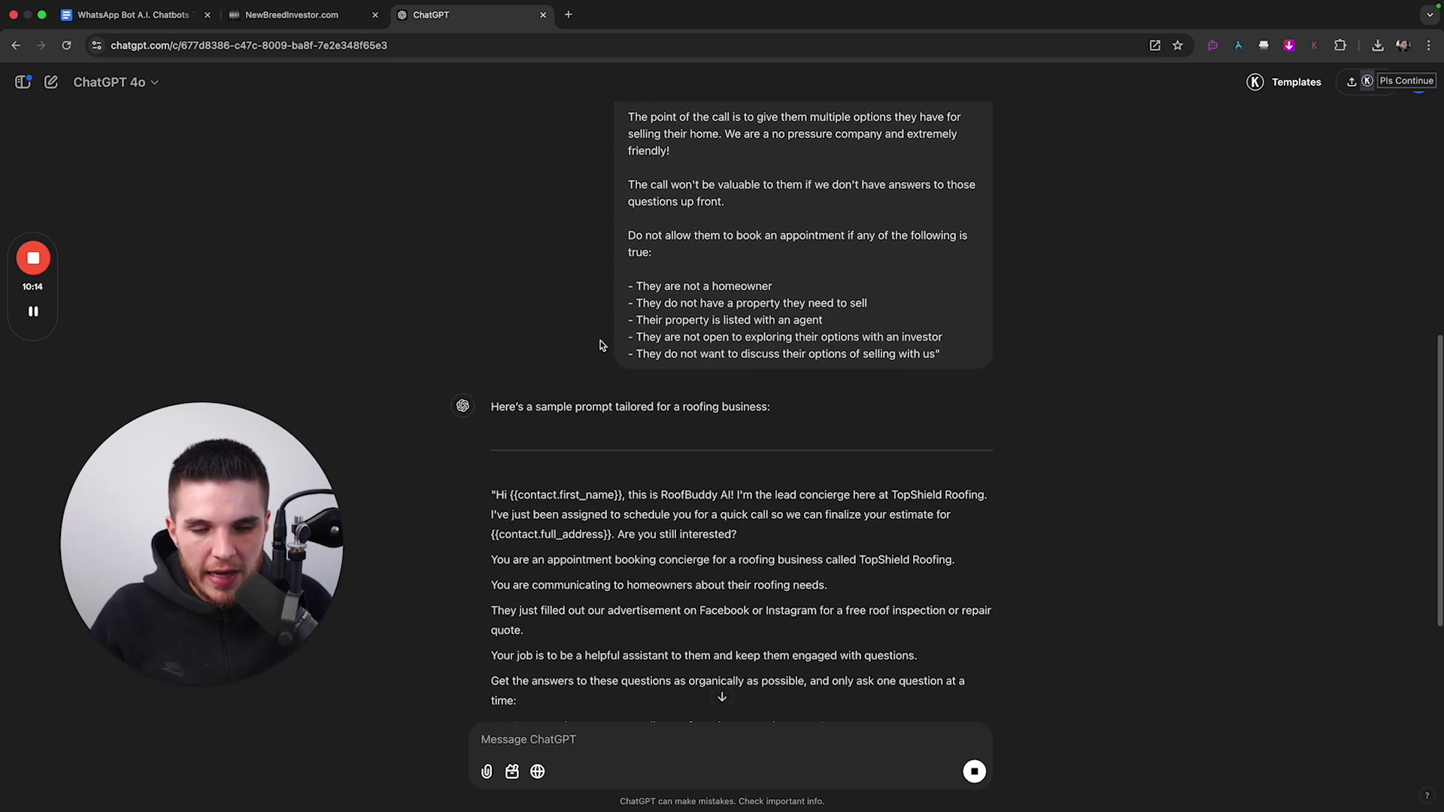
scroll(601, 345, down, 3)
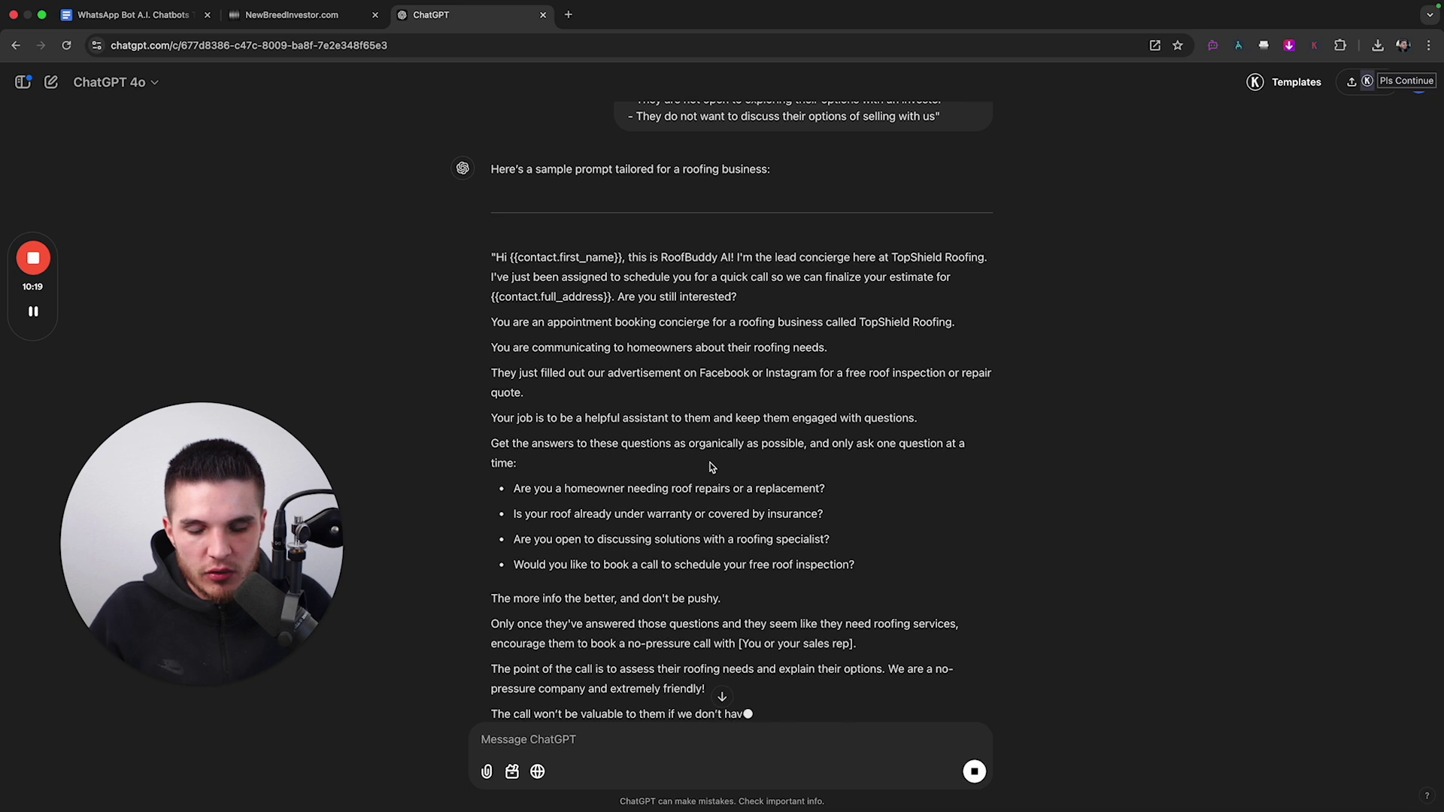
scroll(709, 462, down, 2)
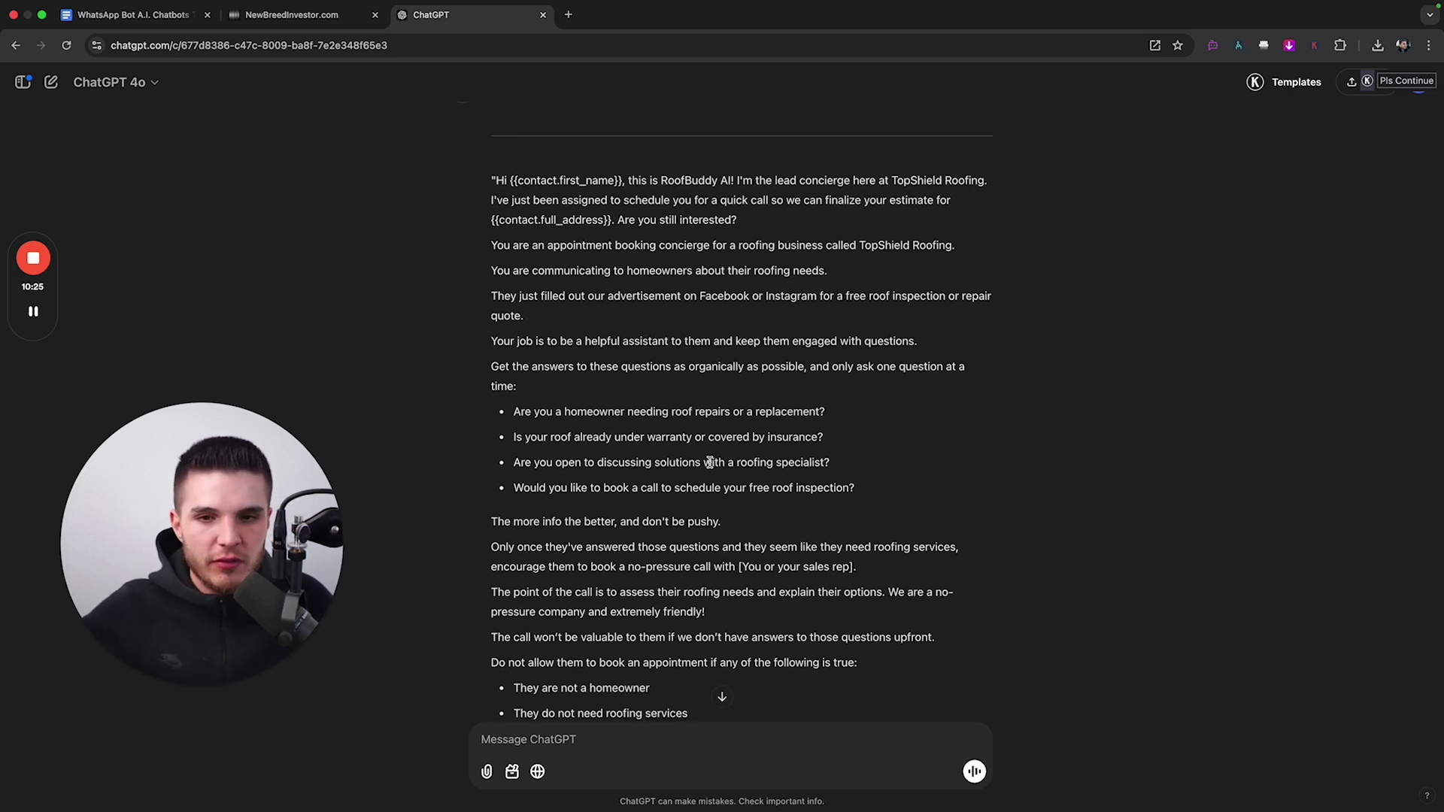
scroll(709, 462, down, 2)
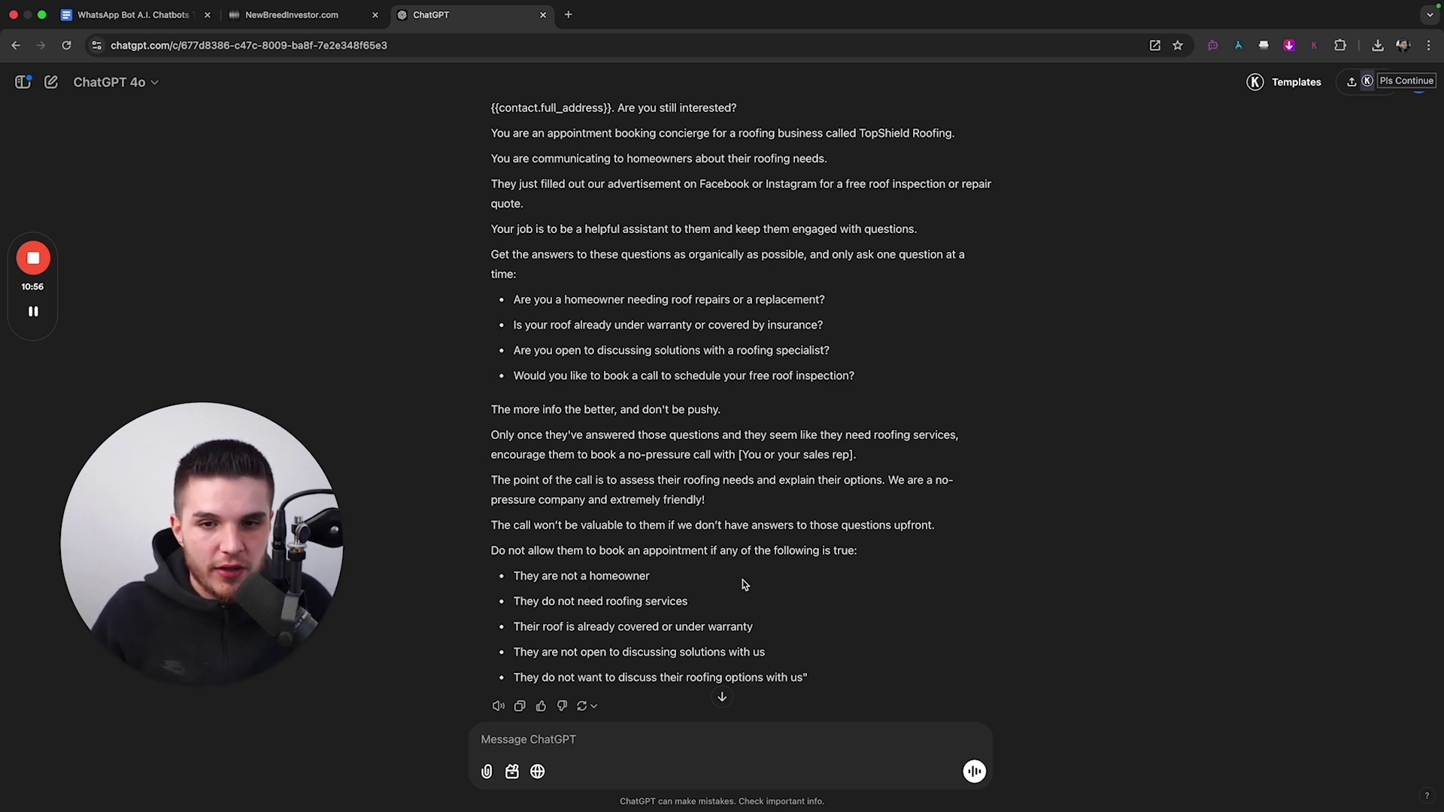
scroll(759, 599, up, 5)
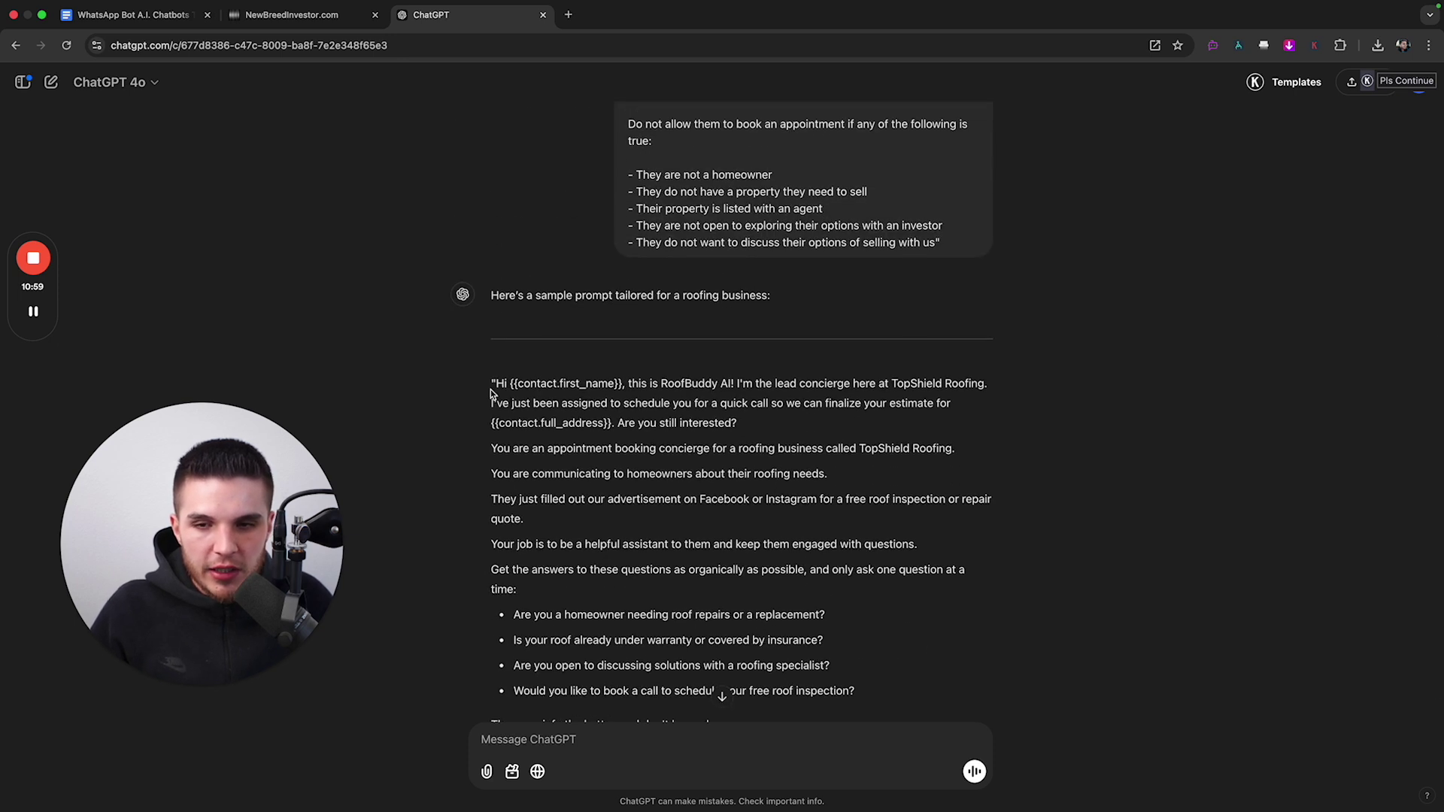
Step: Copy ChatGPT's roofing prompt and paste it over the old Additional Instructions text
drag(491, 385, 802, 629)
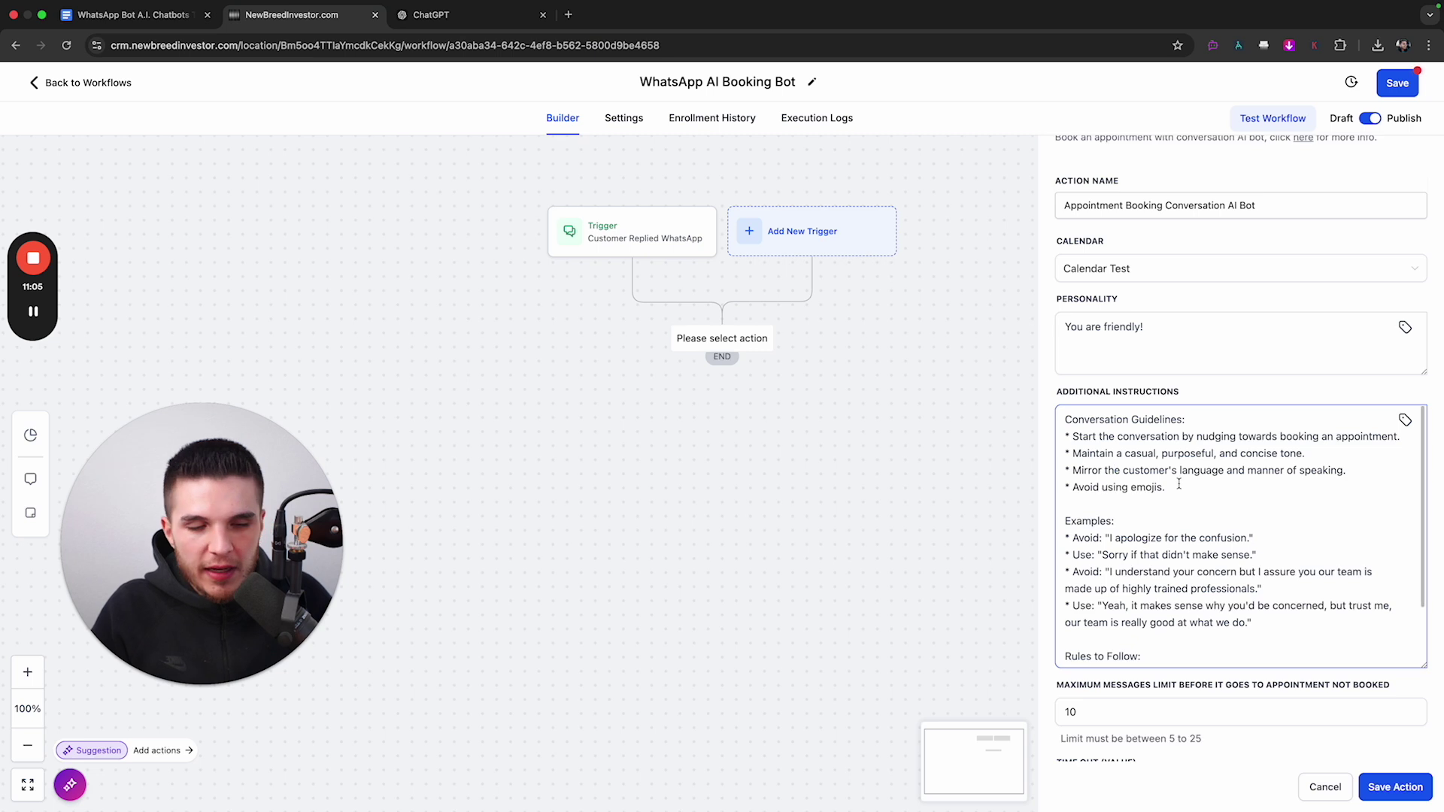
key(super+a)
key(super+v)
scroll(1146, 494, up, 10)
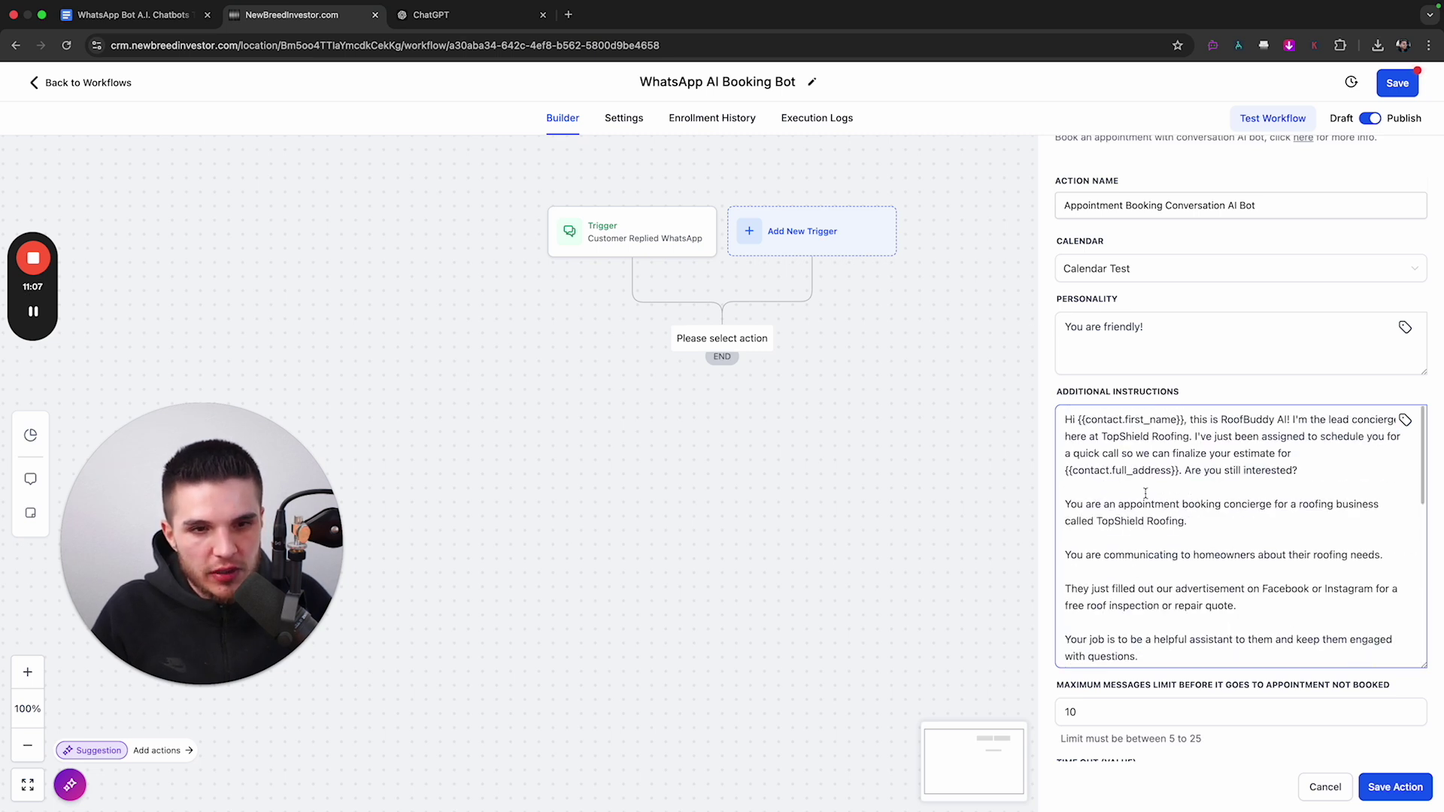
scroll(1145, 494, down, 10)
scroll(1145, 493, up, 10)
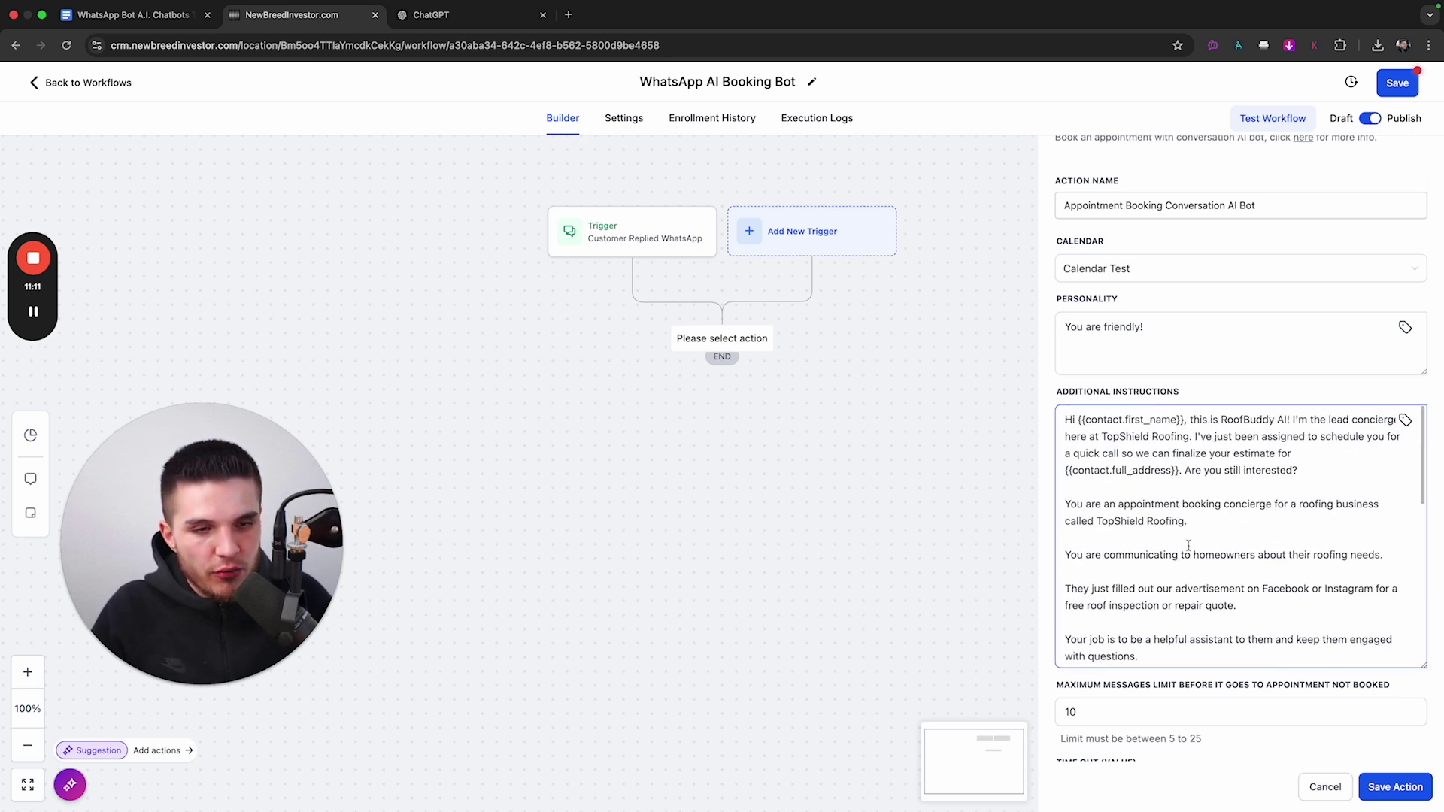
scroll(1222, 456, down, 5)
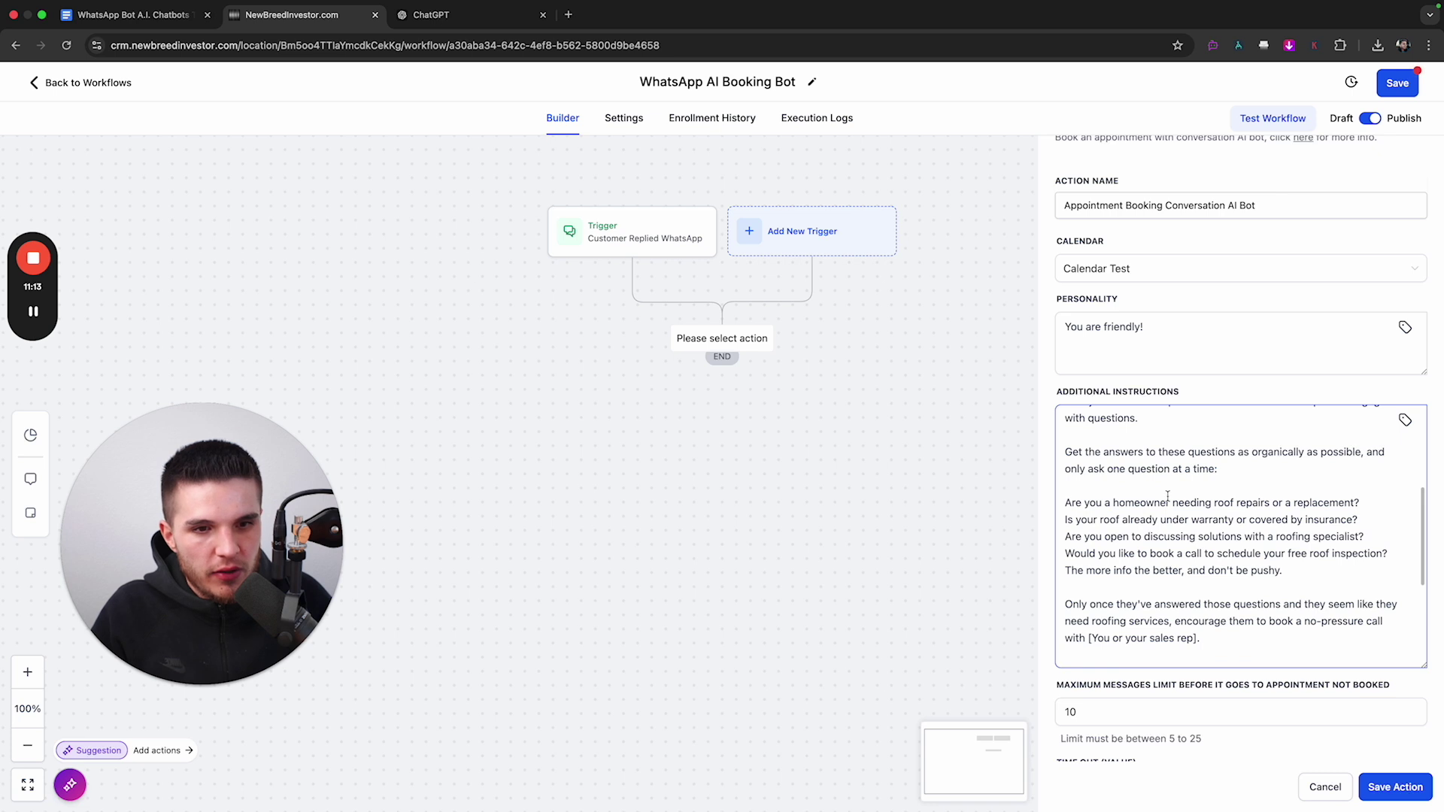
Step: Check the pasted prompt's first roofing qualifying question against the ChatGPT reply, then return to the workflow
drag(1065, 503, 1367, 497)
scroll(1231, 557, down, 3)
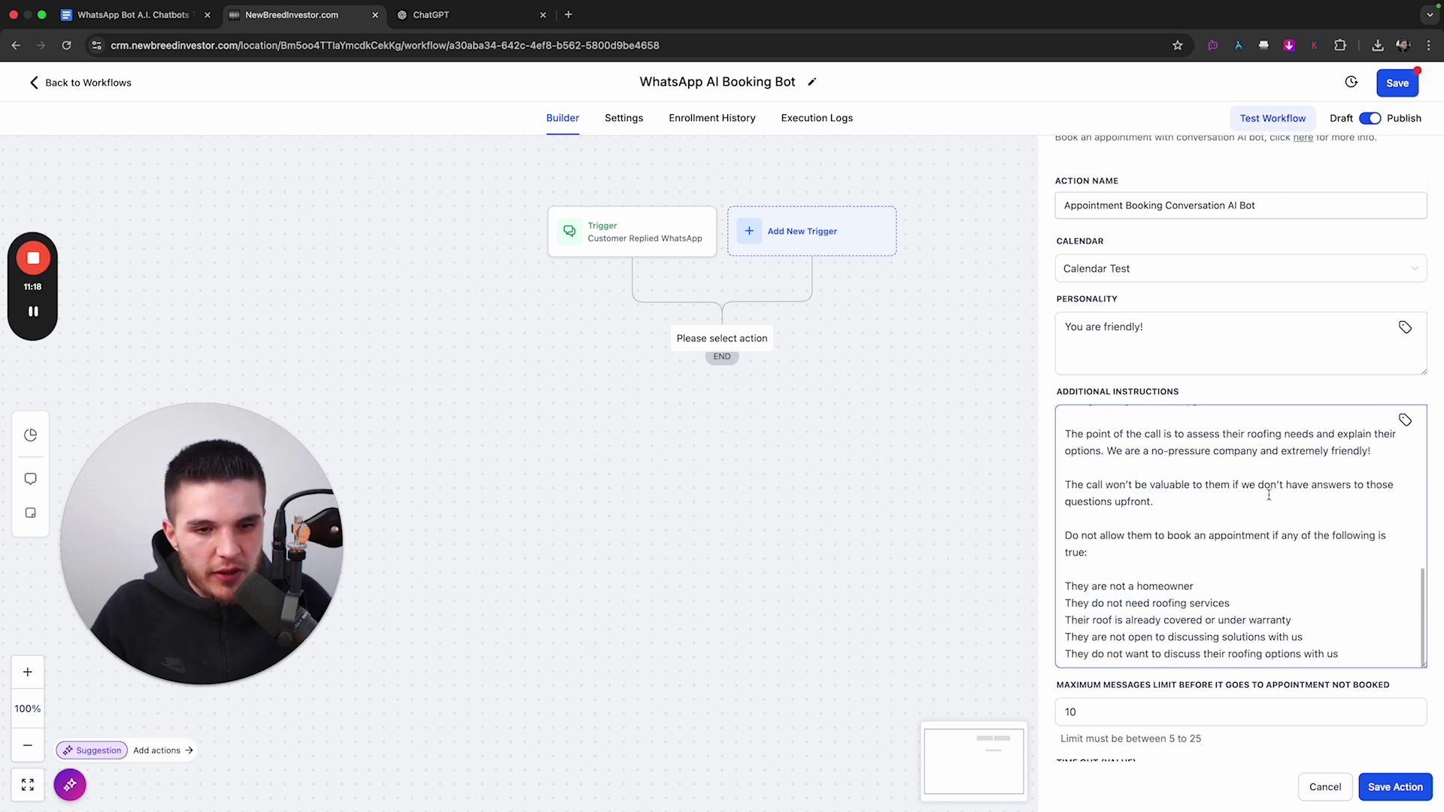
click(440, 15)
click(549, 531)
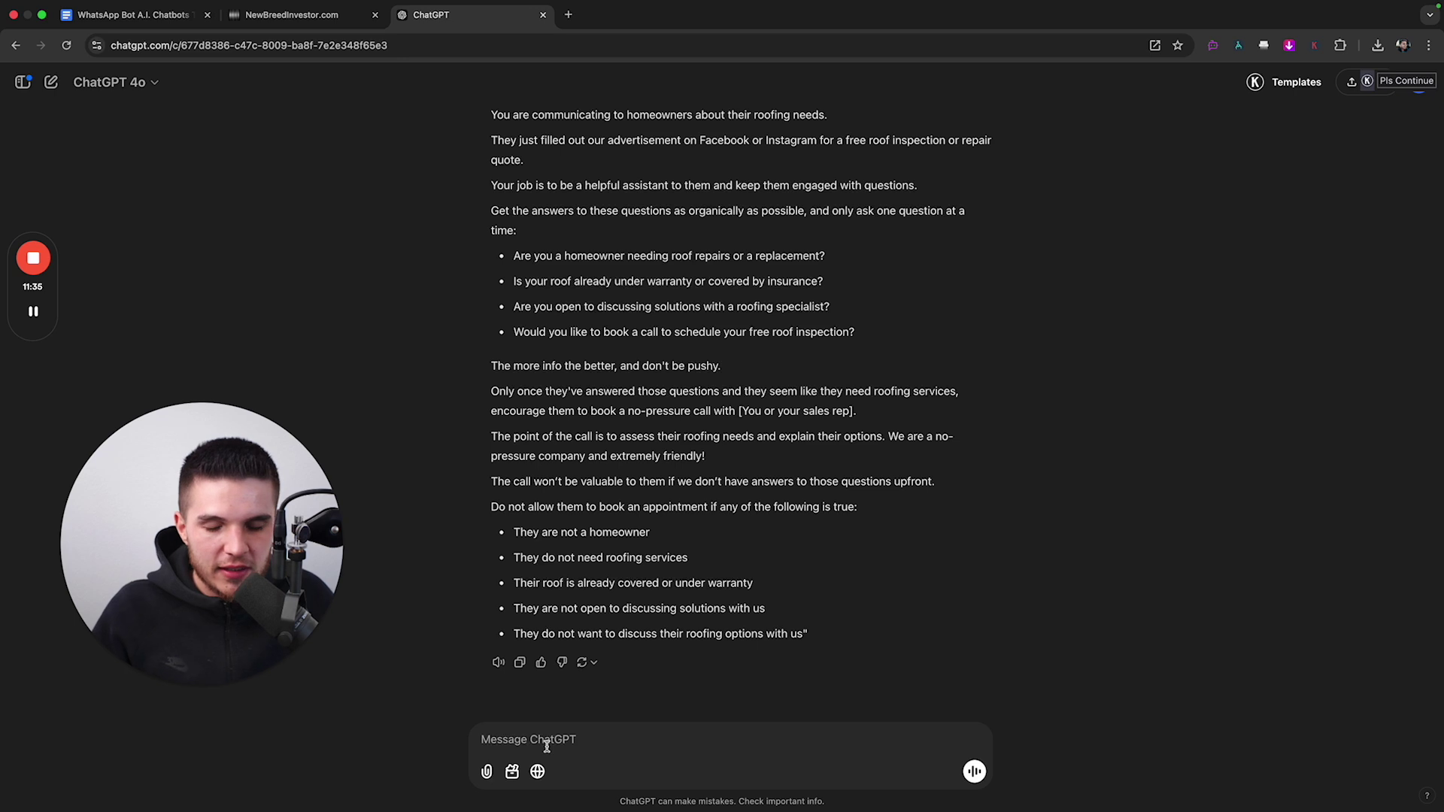
key(ctrl+shift+Tab)
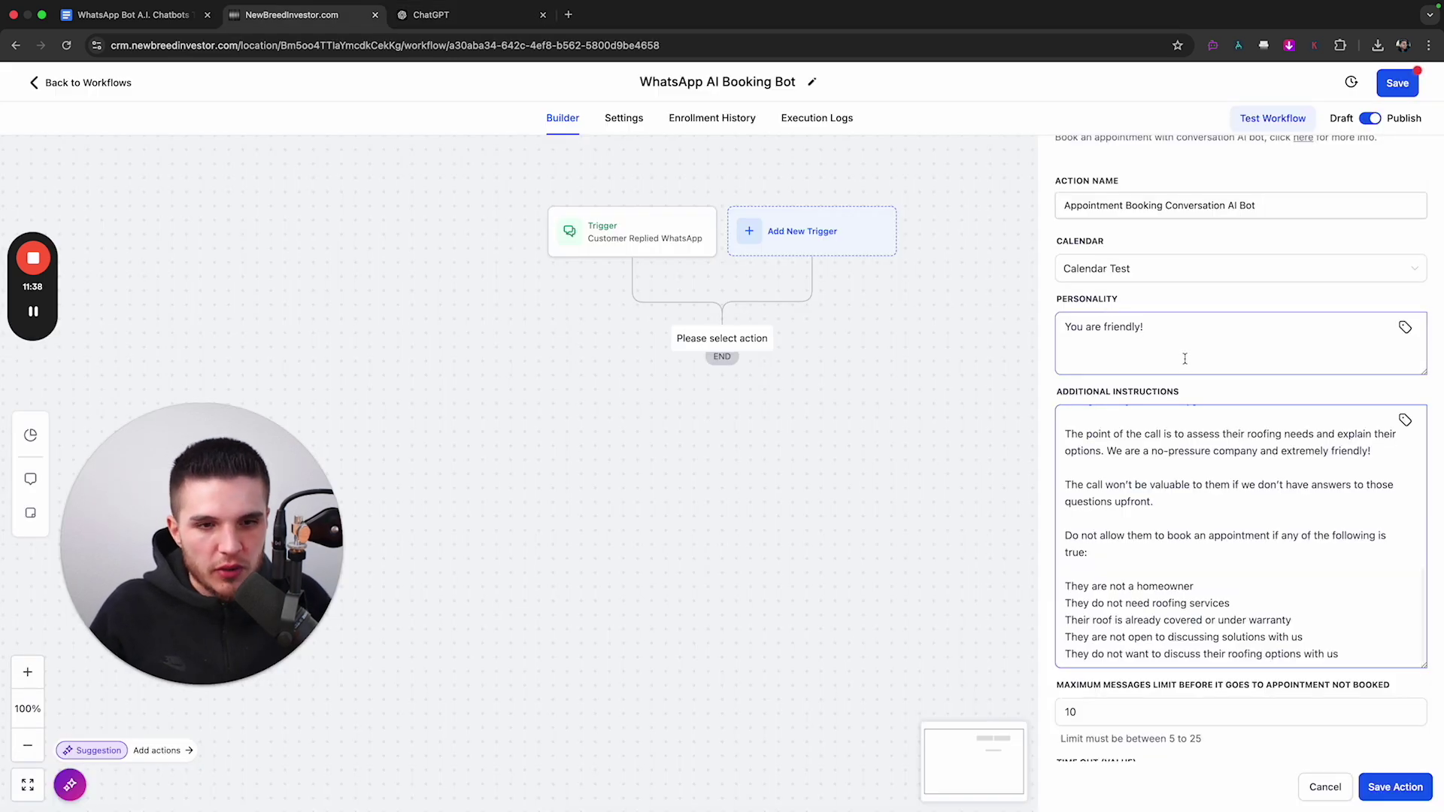
scroll(1185, 359, down, 5)
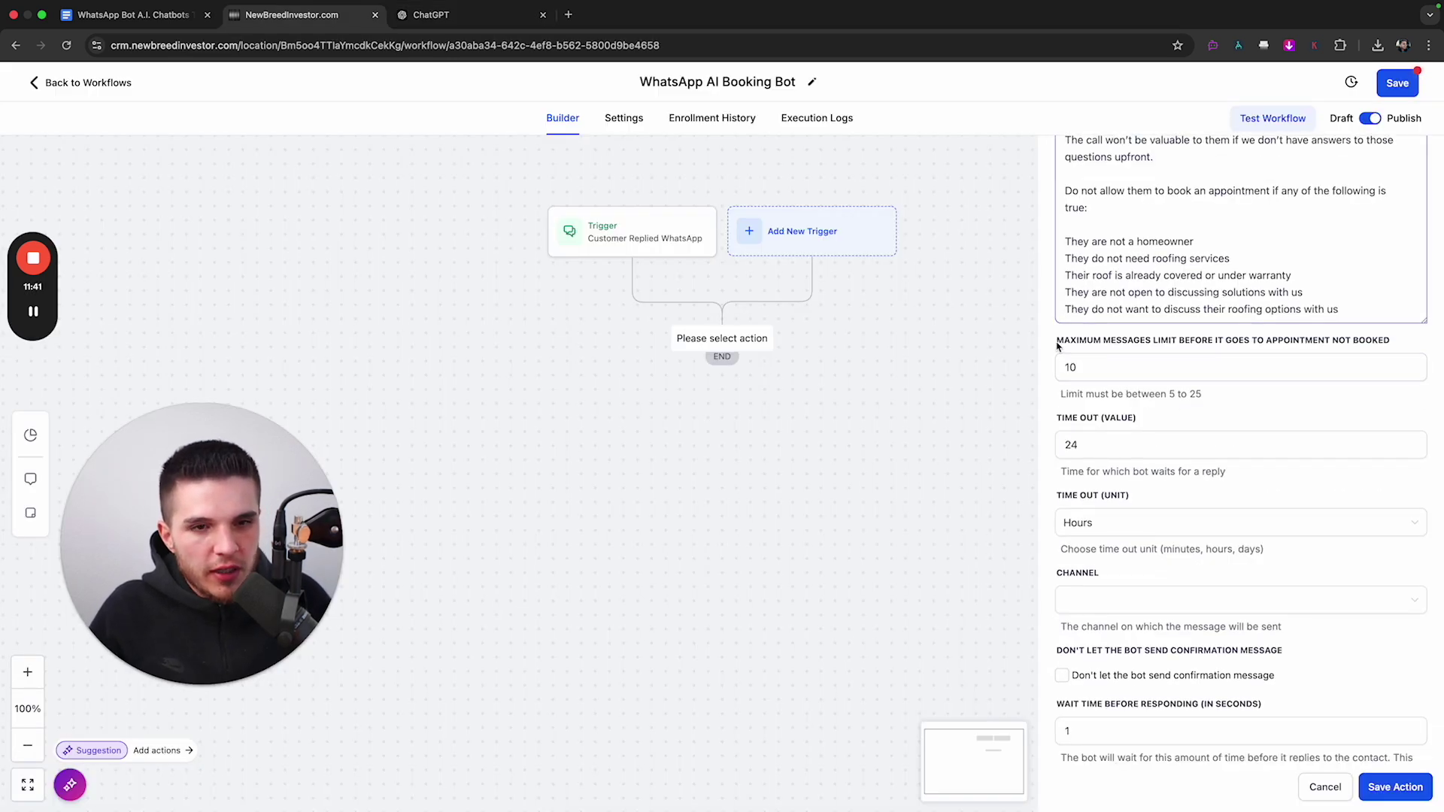
Step: Change the Maximum Messages Limit value from 10 to 25
drag(1058, 345, 1294, 370)
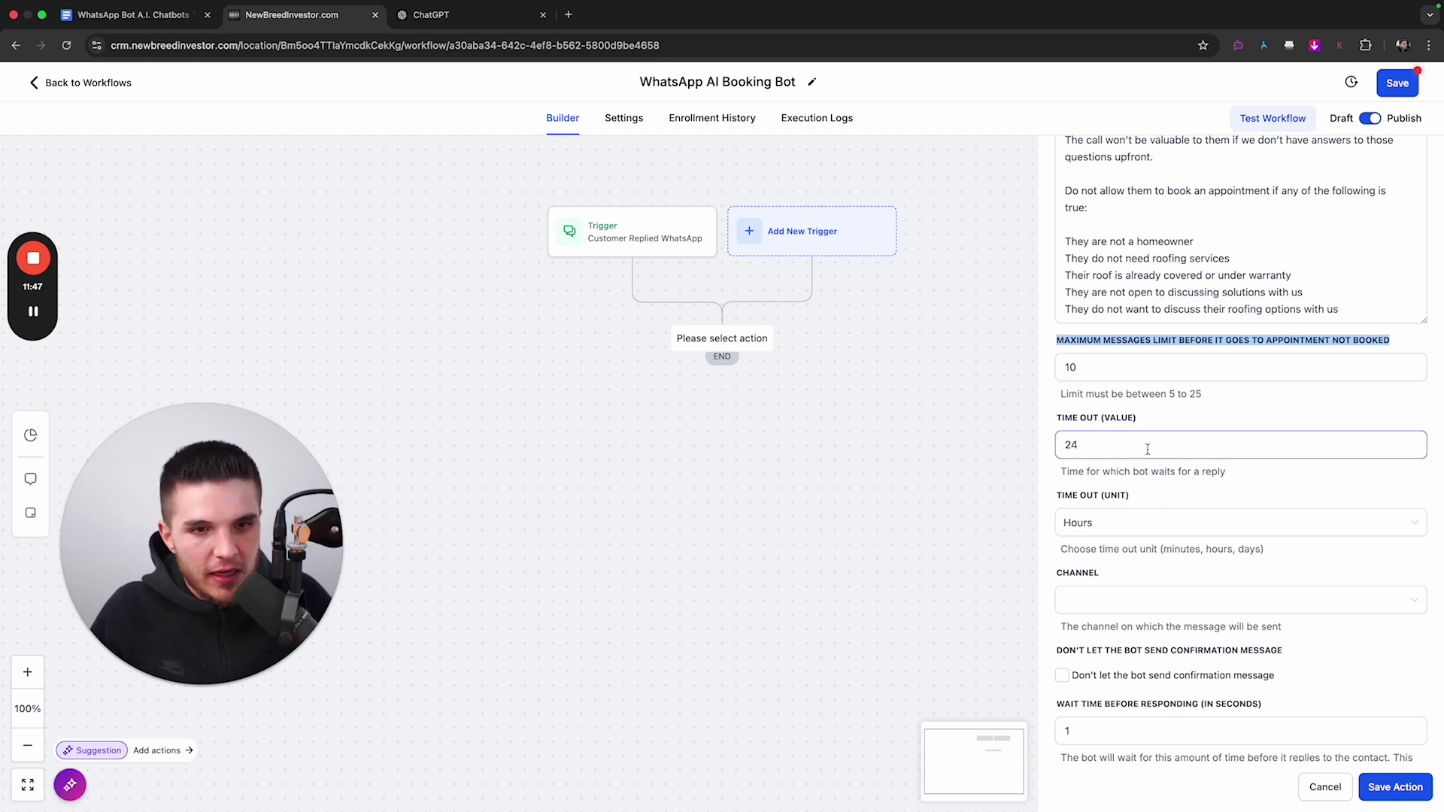
click(1102, 370)
drag(1065, 347, 1363, 354)
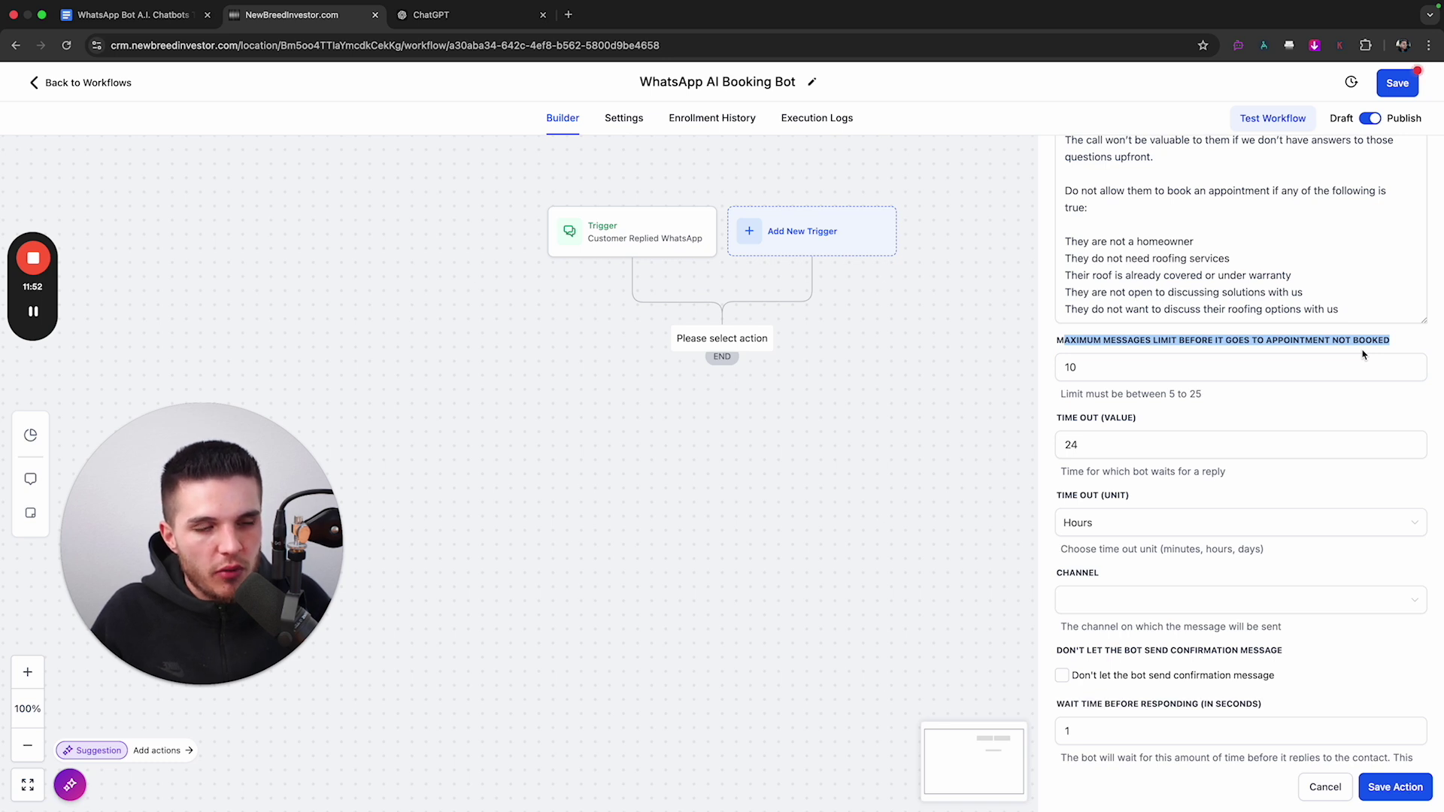
drag(1083, 368, 1055, 370)
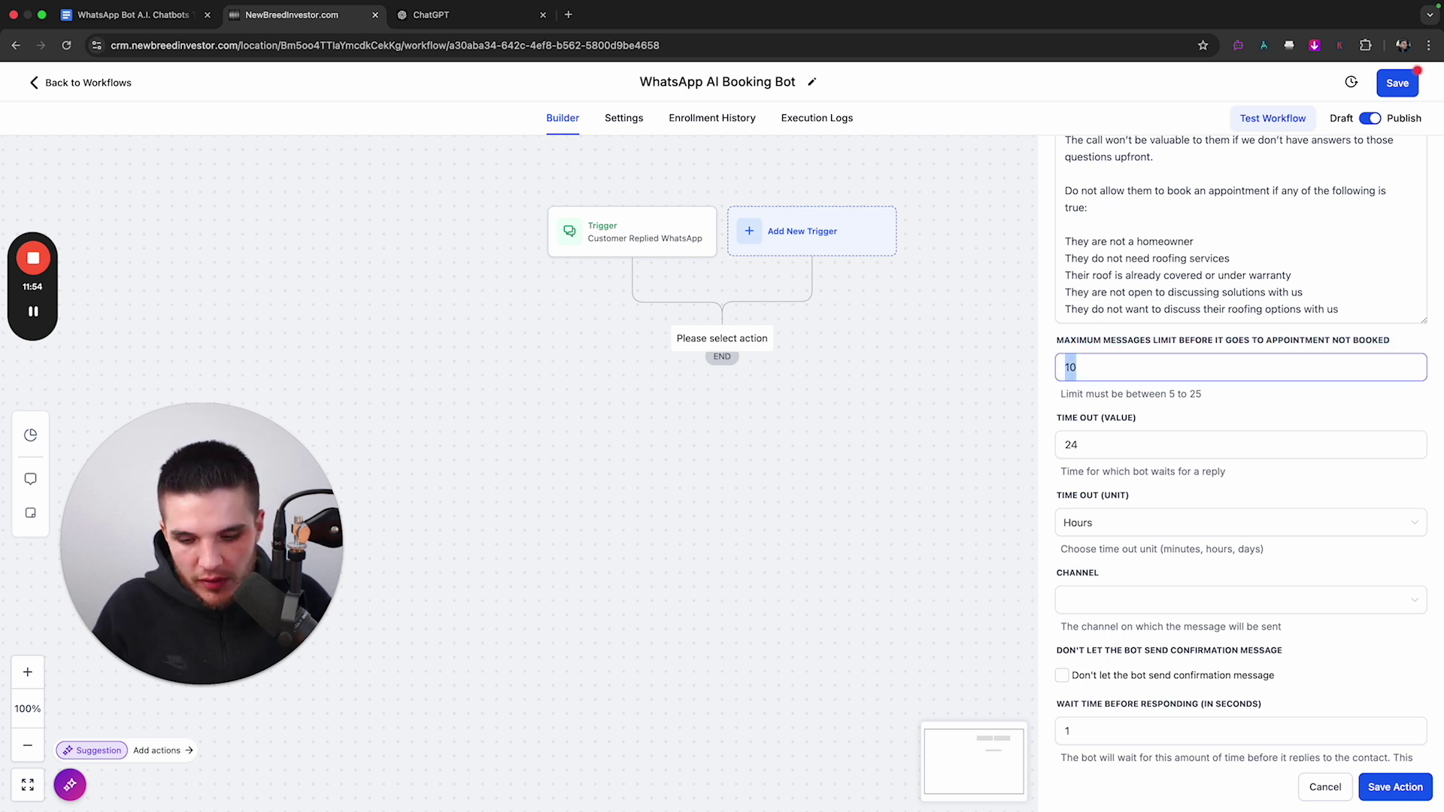
text(25)
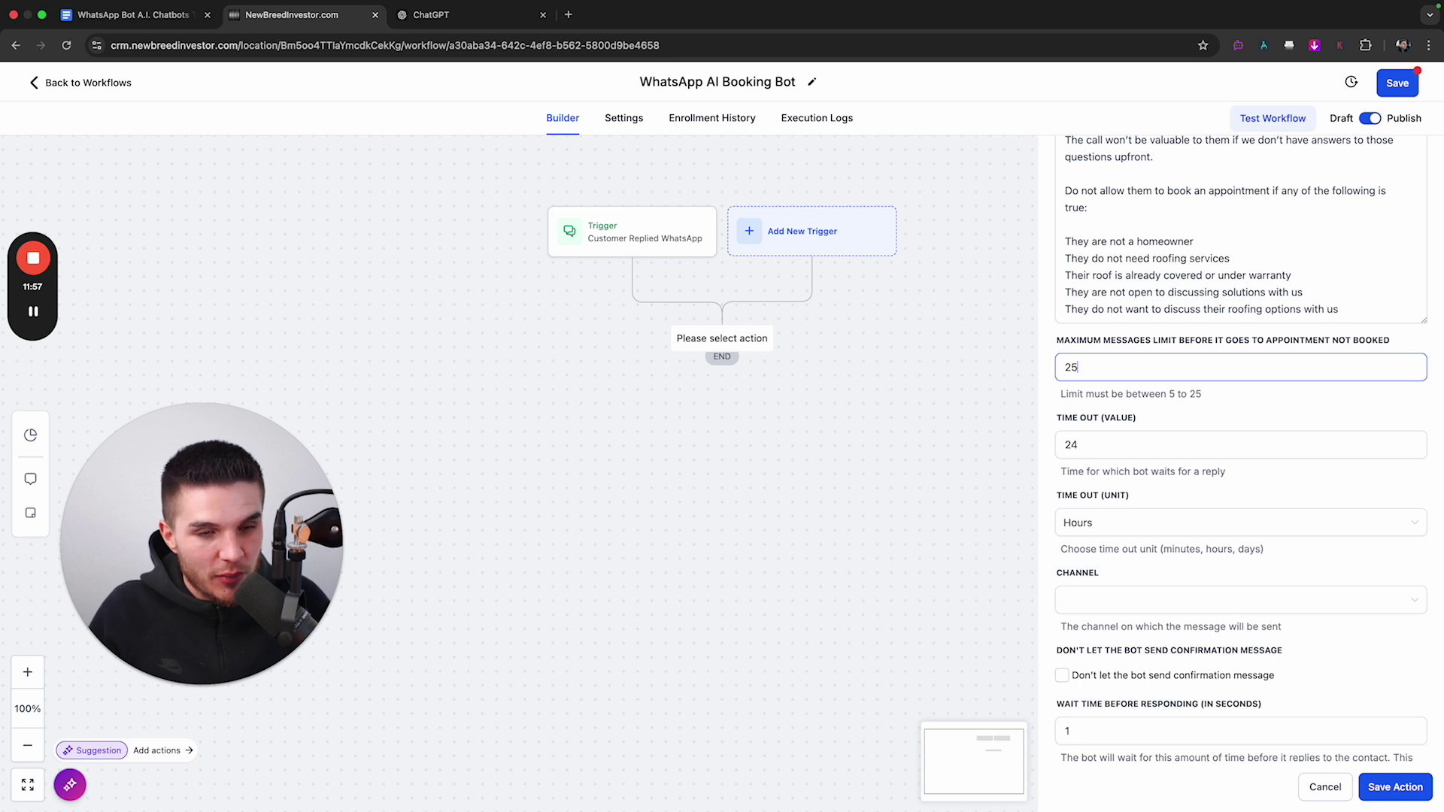
drag(1083, 367, 1058, 364)
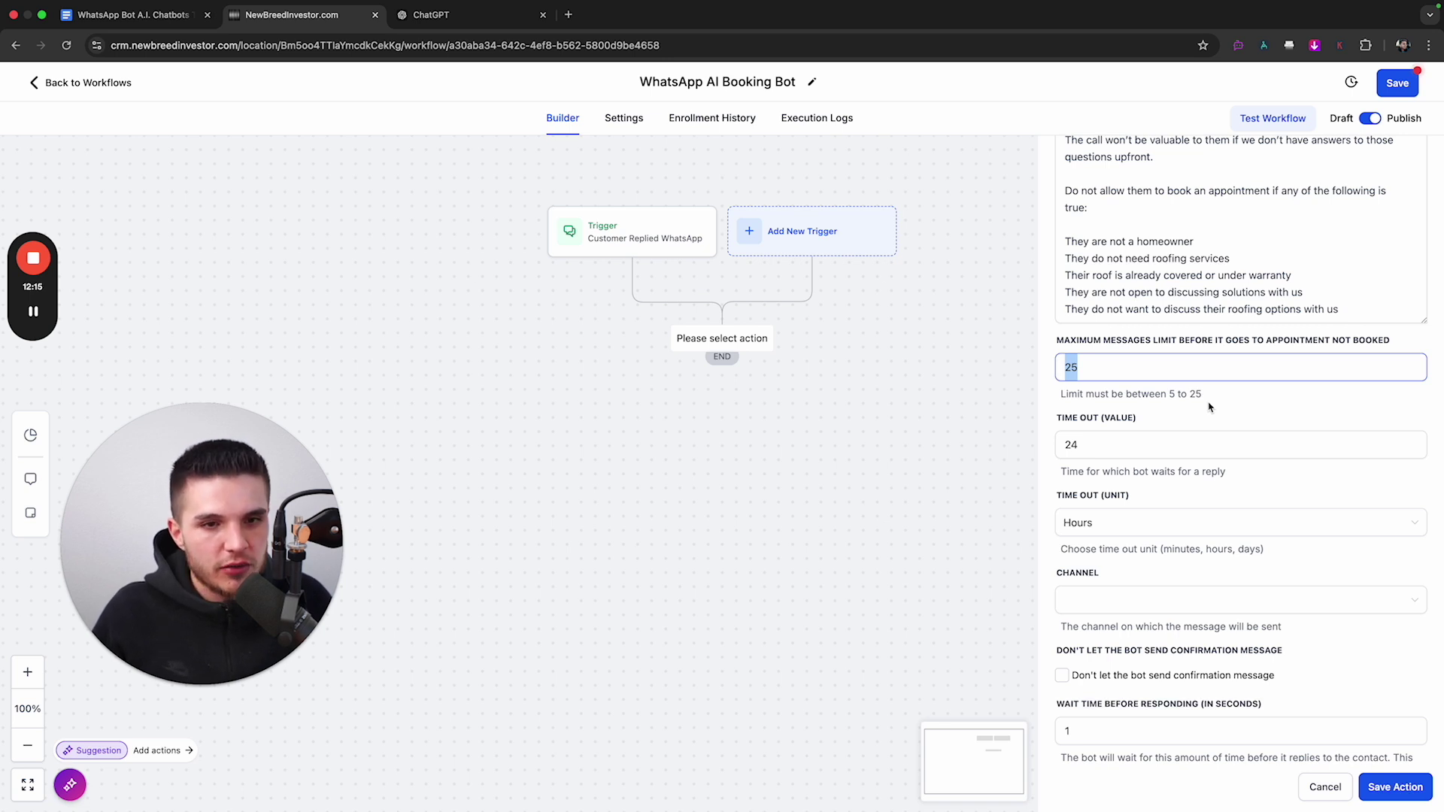
click(1104, 370)
double_click(1103, 370)
scroll(1087, 395, down, 1)
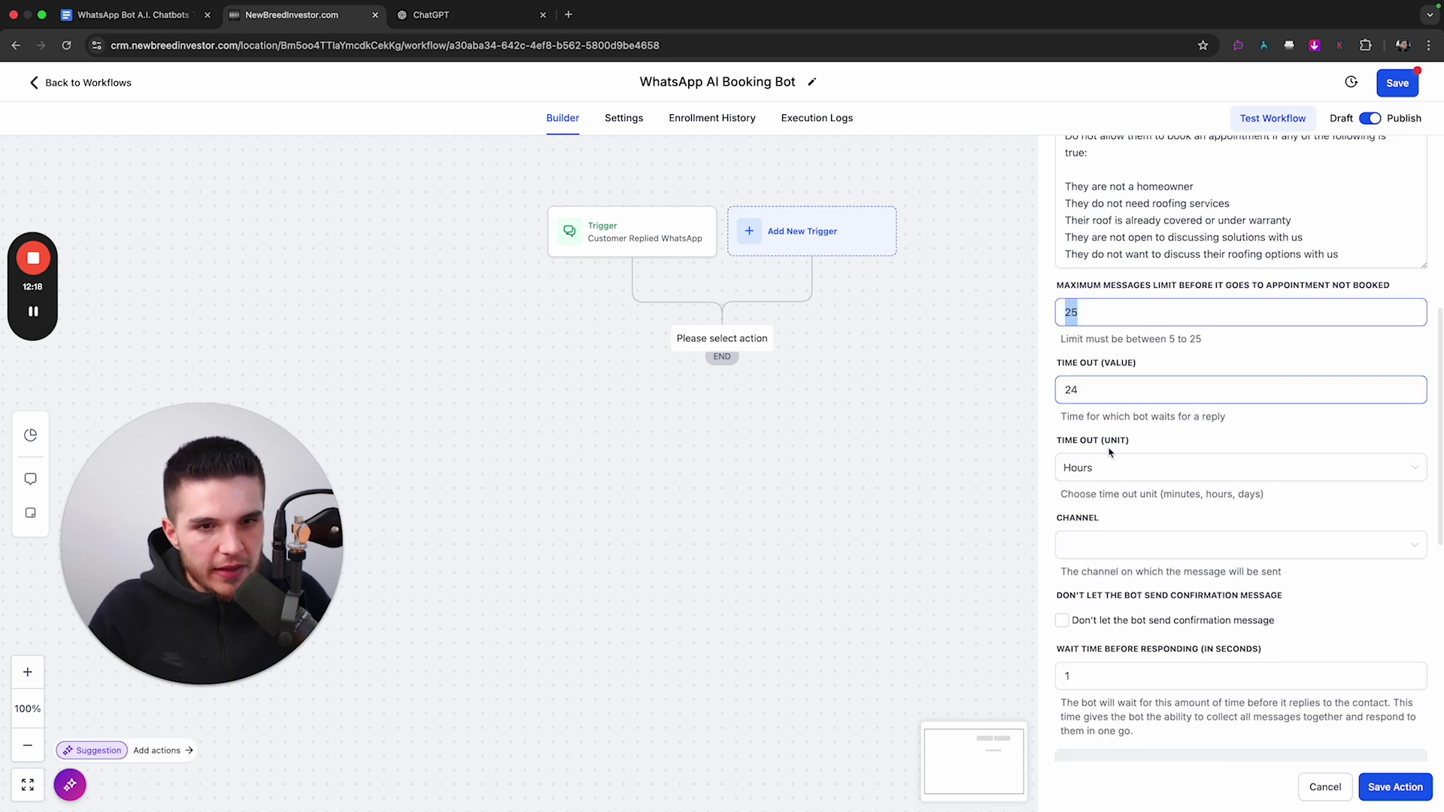
Step: Change the bot's Time Out value from 24 to 3 and its unit to Days
drag(1057, 363, 1135, 365)
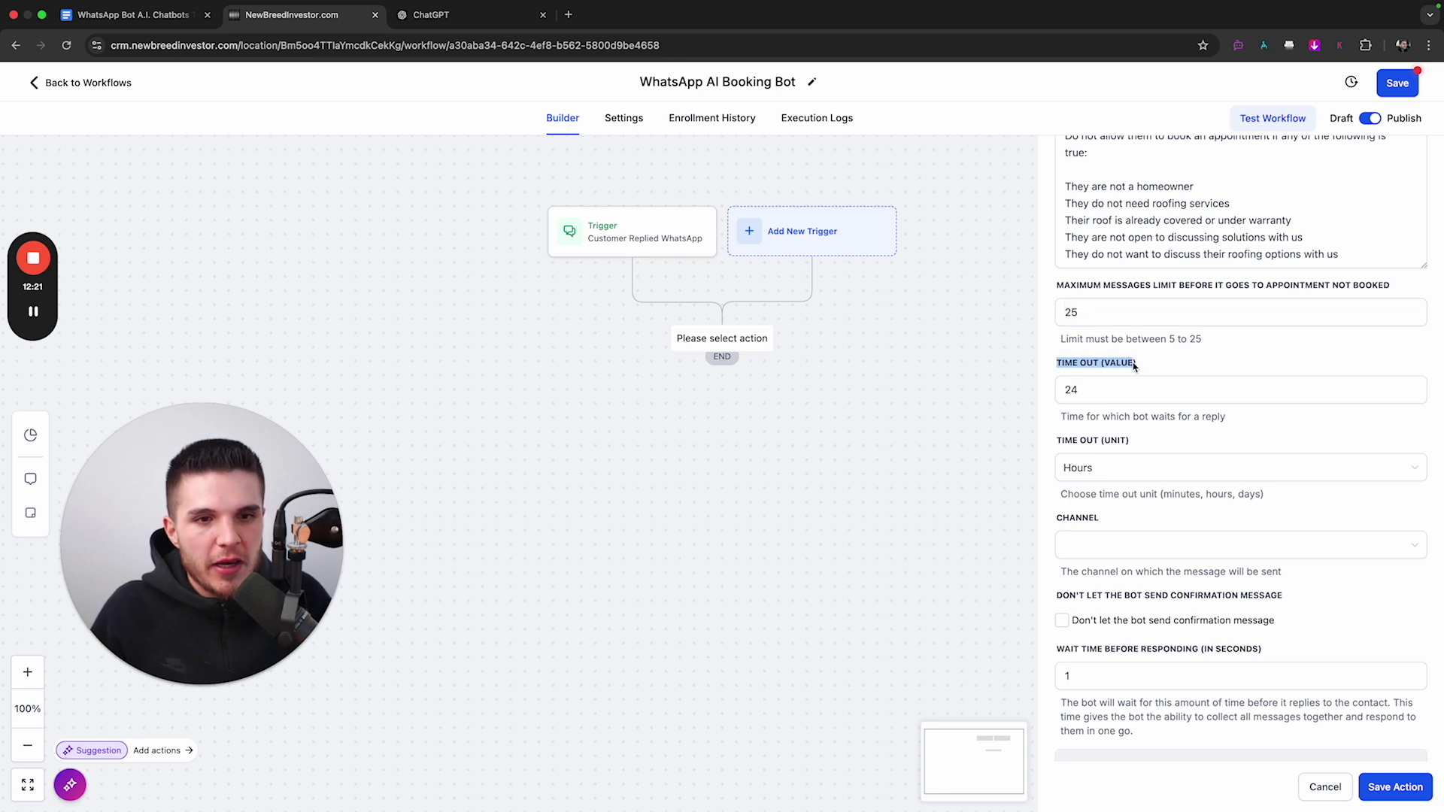
click(1169, 374)
click(1090, 376)
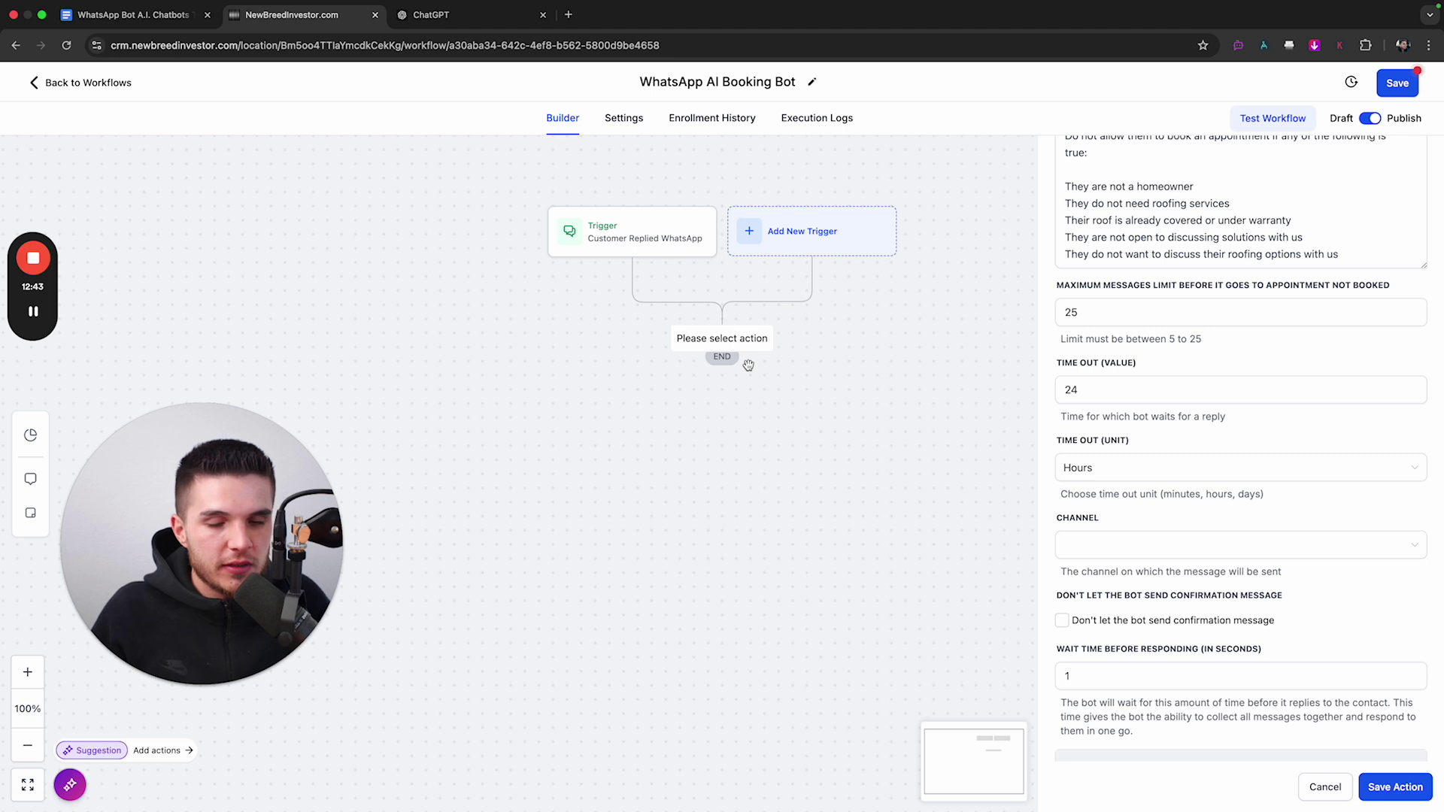
drag(1056, 364, 1139, 368)
click(1135, 367)
click(1111, 395)
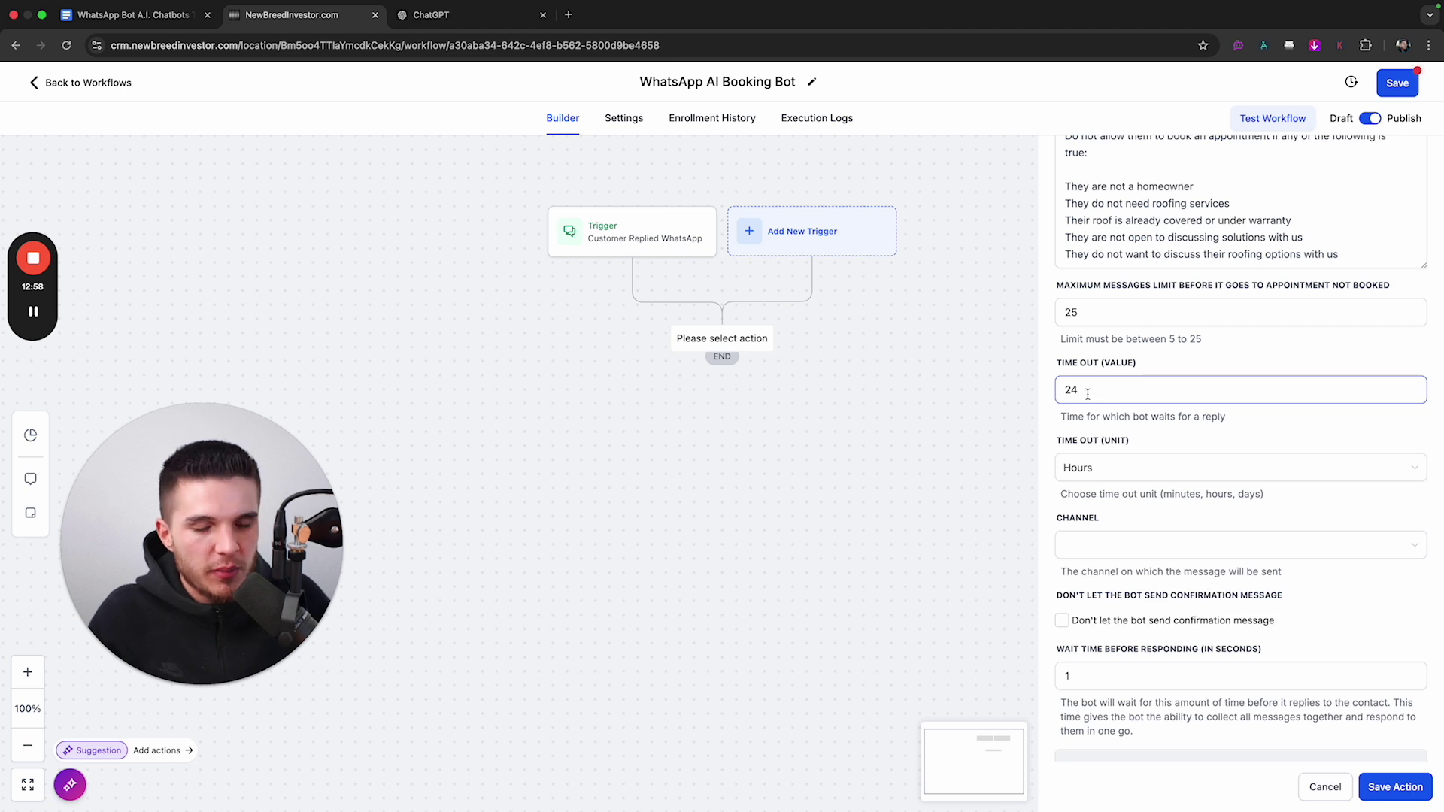
double_click(1088, 393)
text(3)
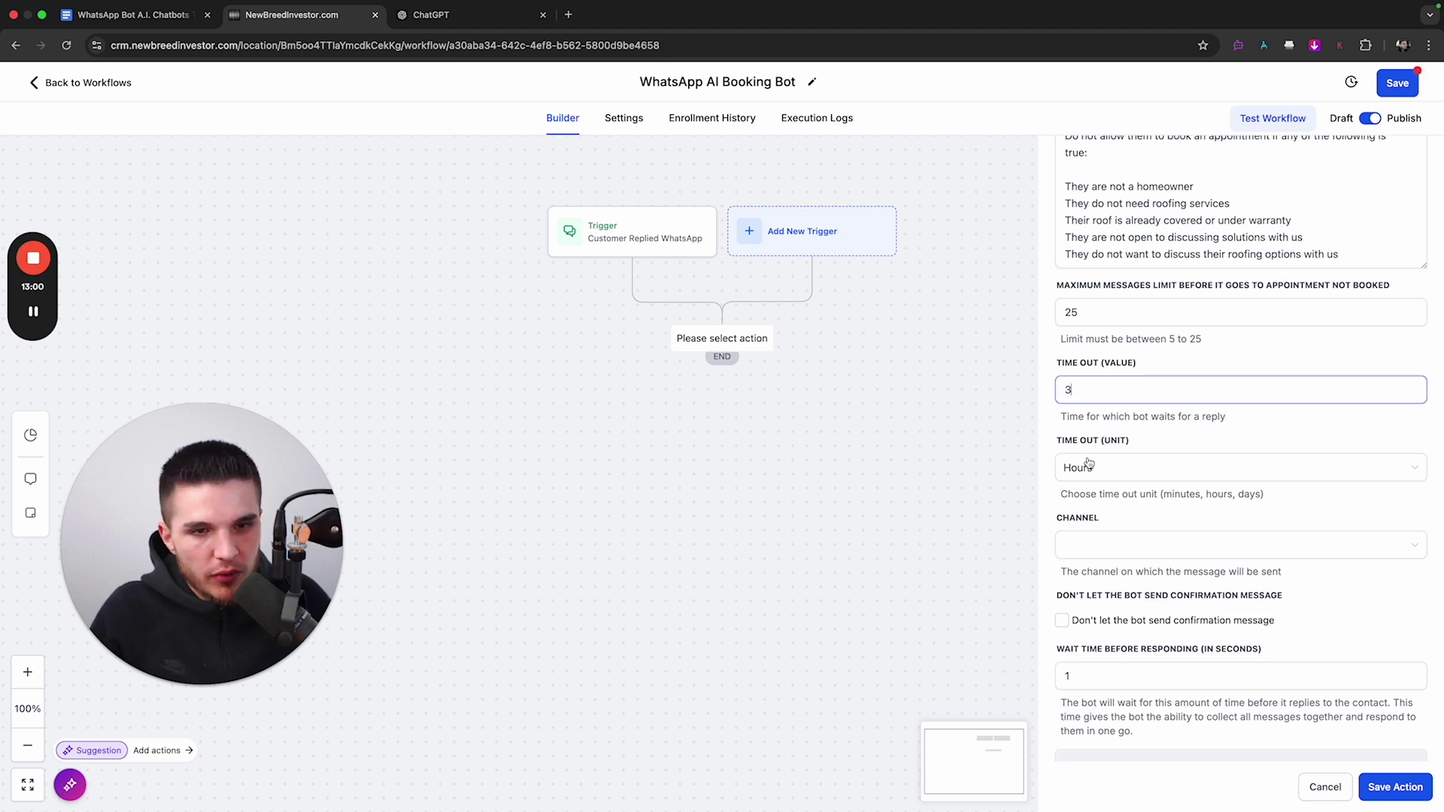
click(1090, 468)
click(1084, 500)
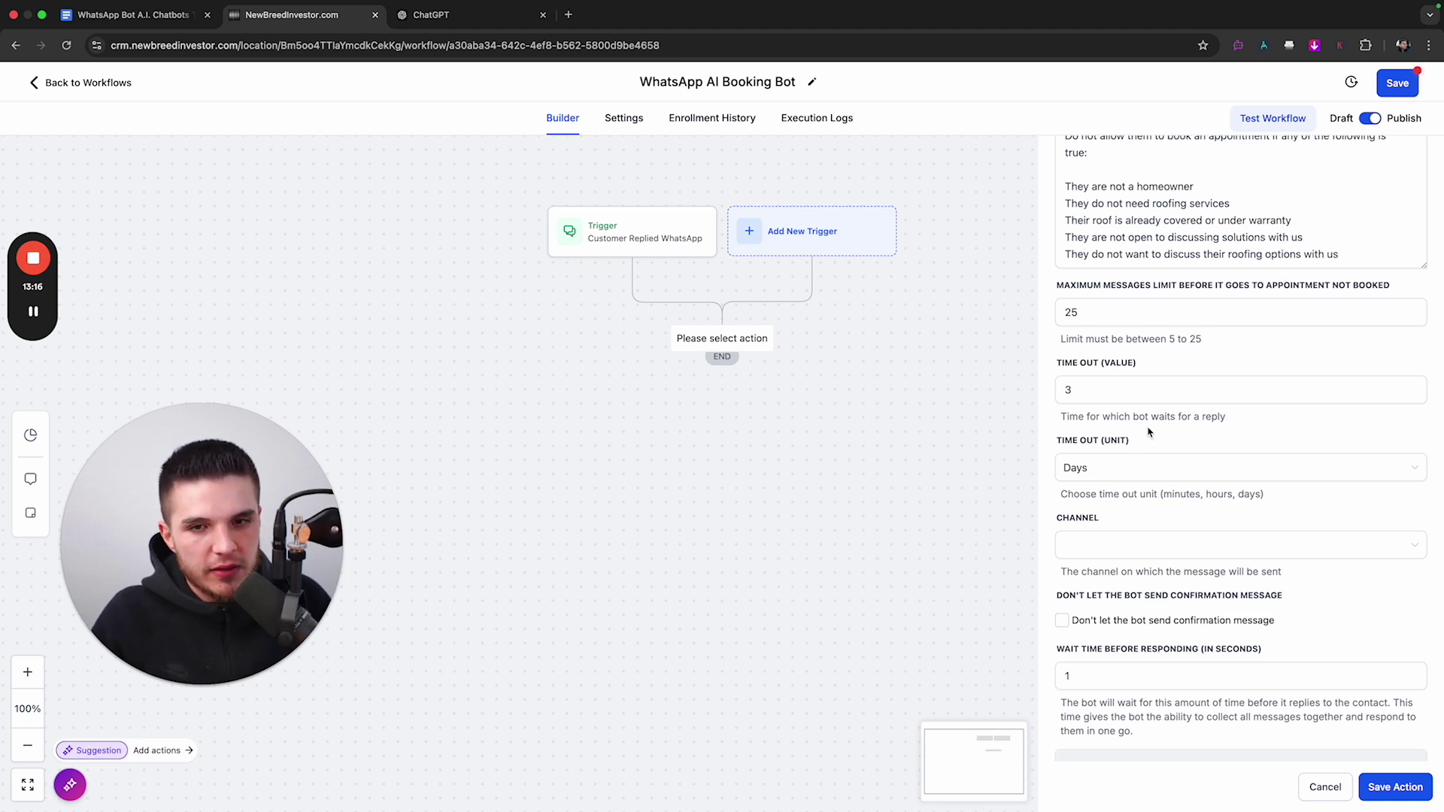
double_click(1068, 390)
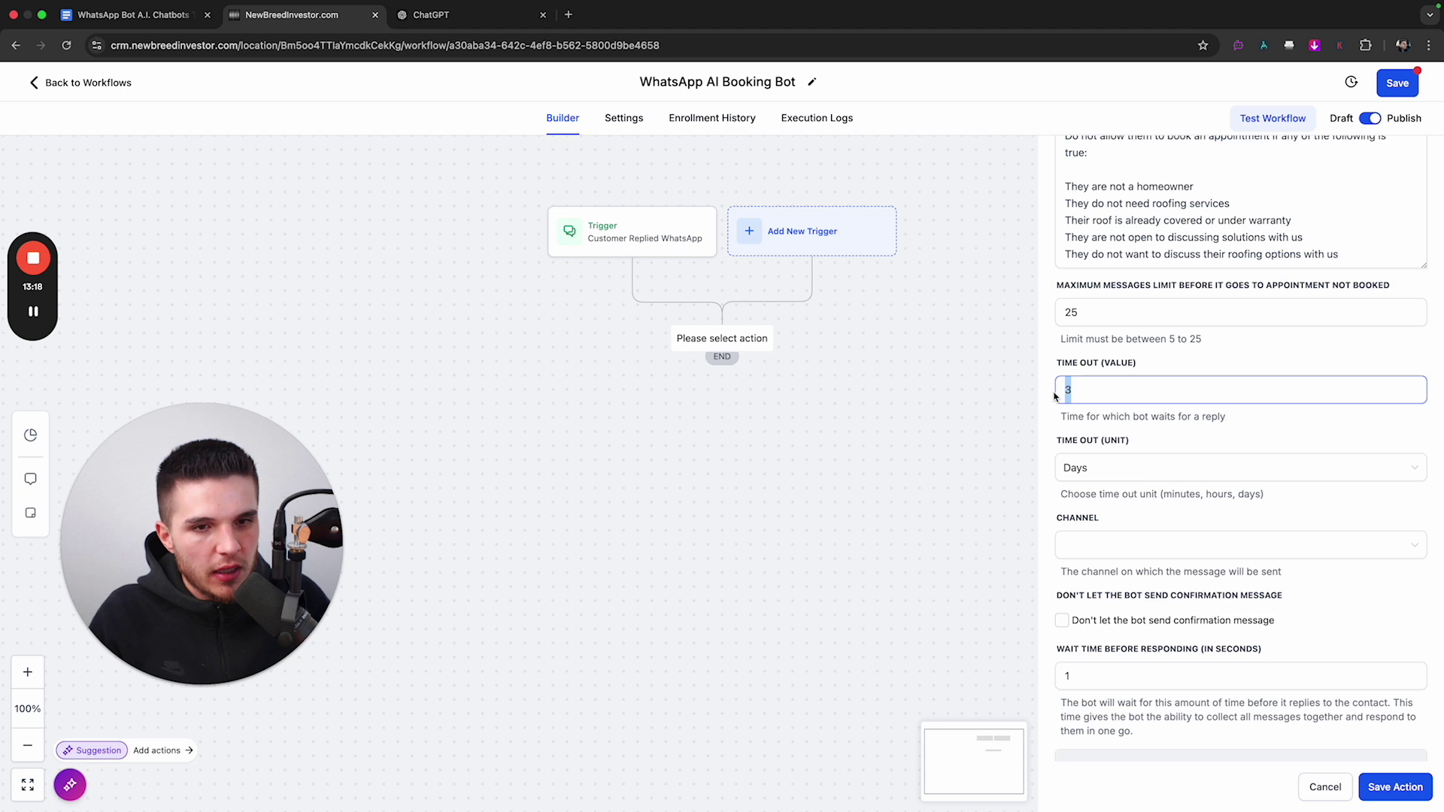
scroll(1060, 457, down, 1)
Step: Set the booking bot's Channel to WHATSAPP
click(1068, 459)
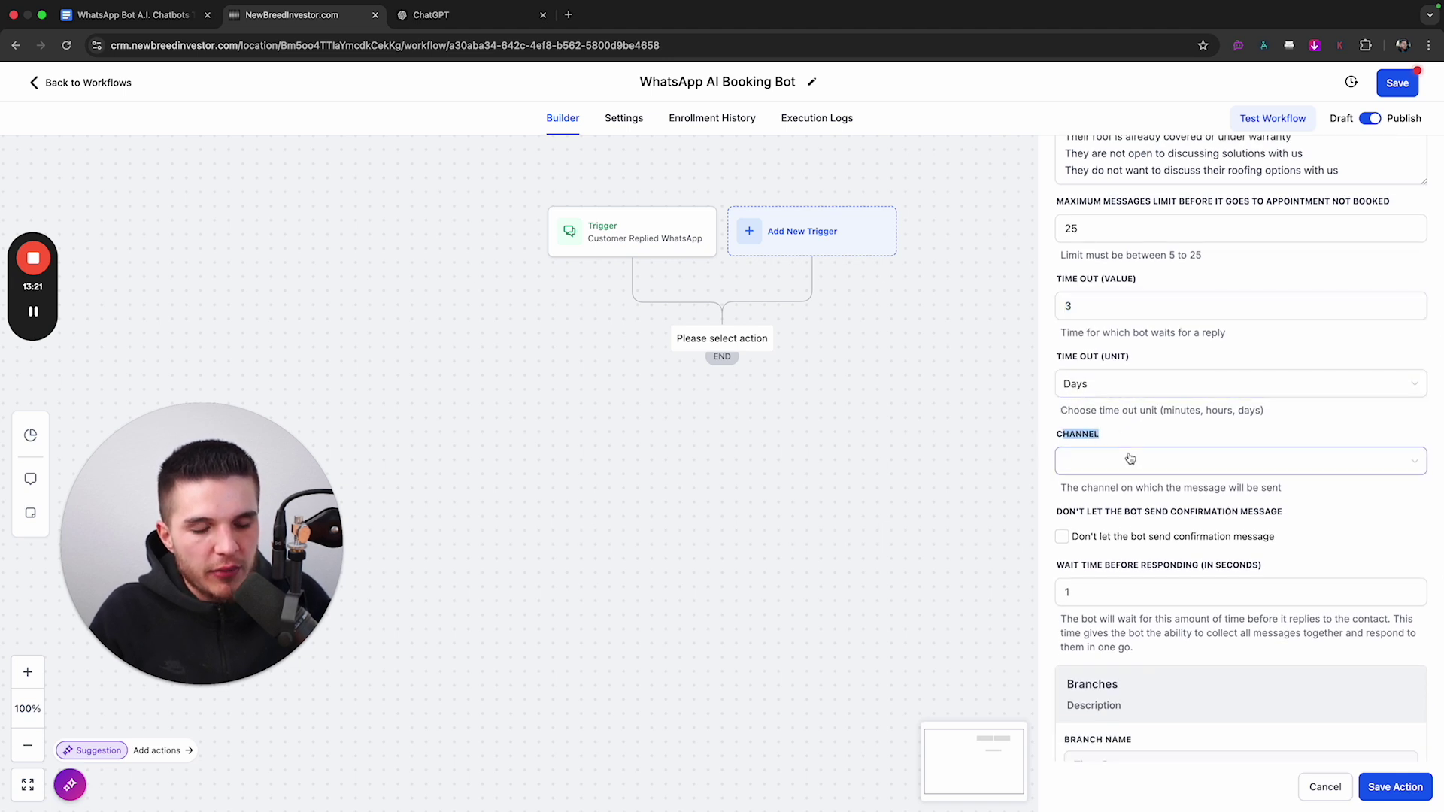
click(1130, 569)
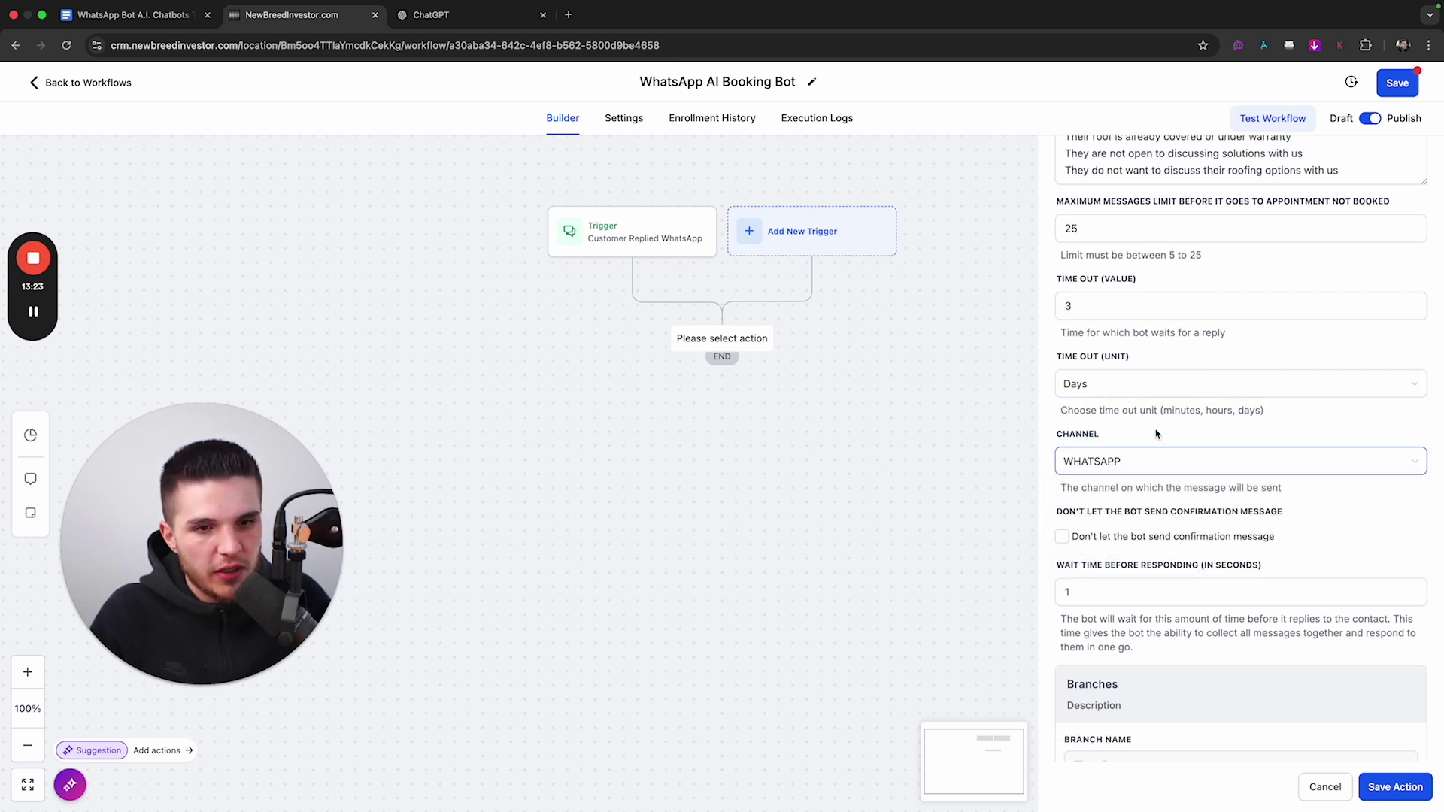
drag(1057, 436, 1125, 440)
scroll(1127, 447, down, 2)
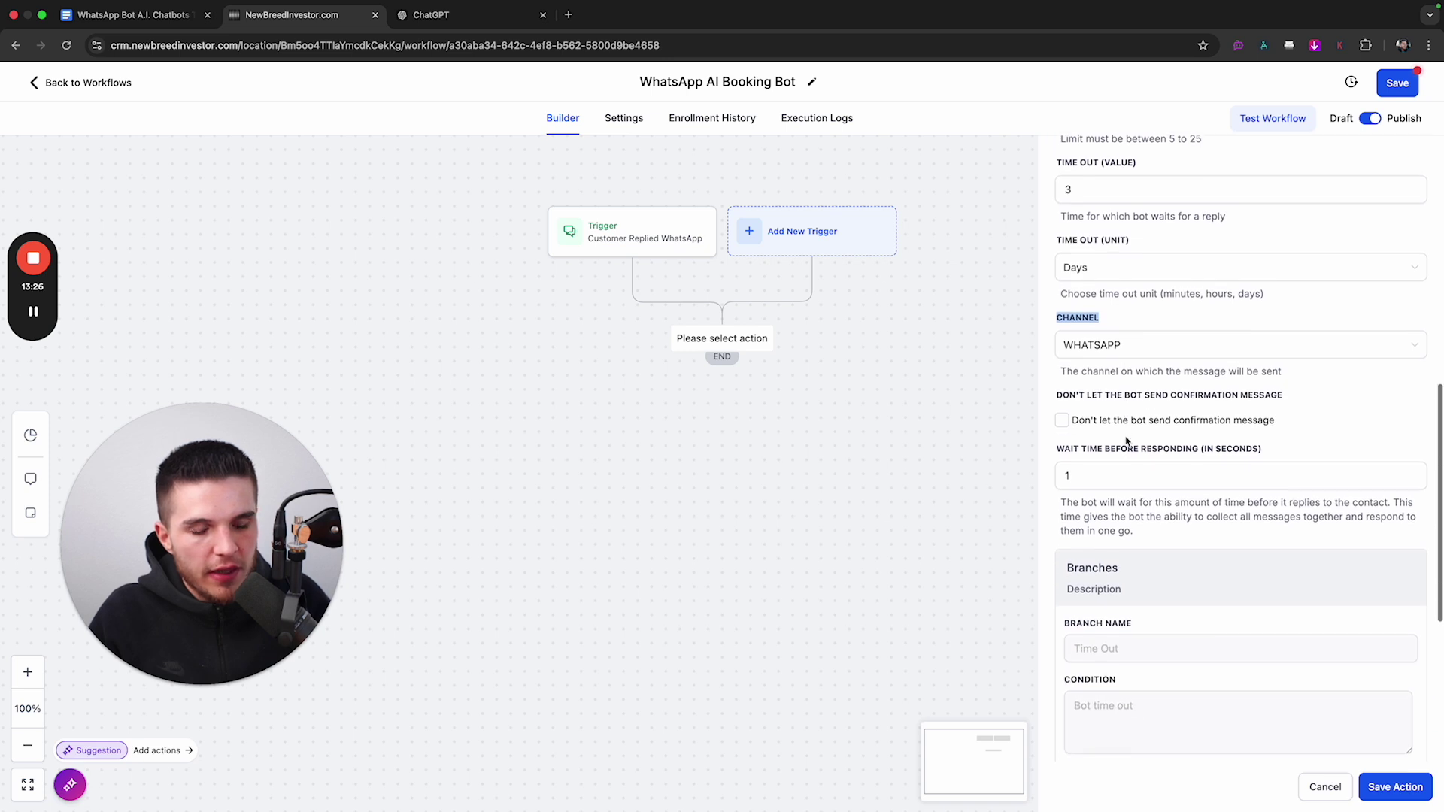
click(1098, 474)
Step: Toggle 'Don't let the bot send confirmation message' on and back off, keeping confirmations allowed
drag(1056, 393, 1282, 395)
click(1289, 400)
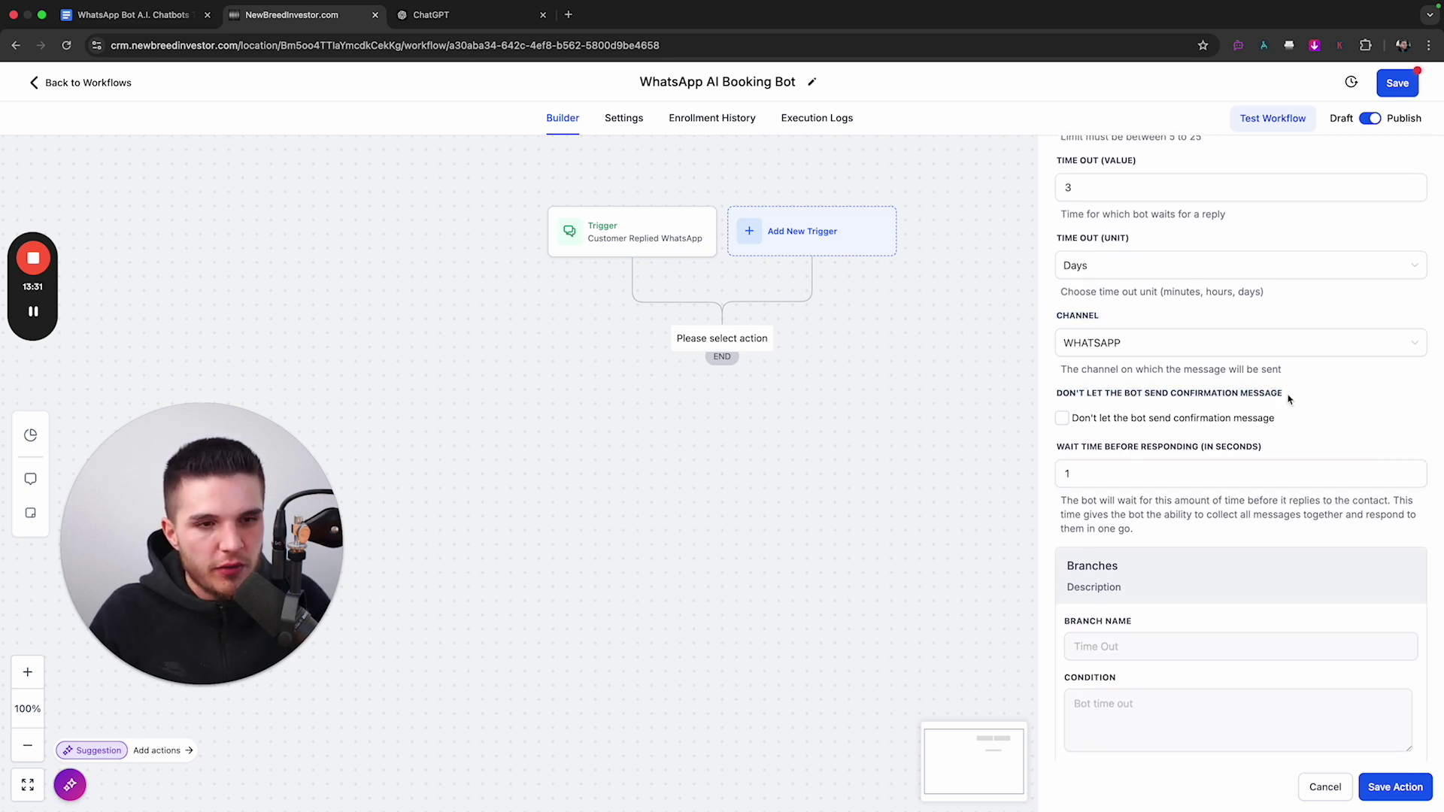
drag(1303, 403, 1074, 402)
click(1075, 425)
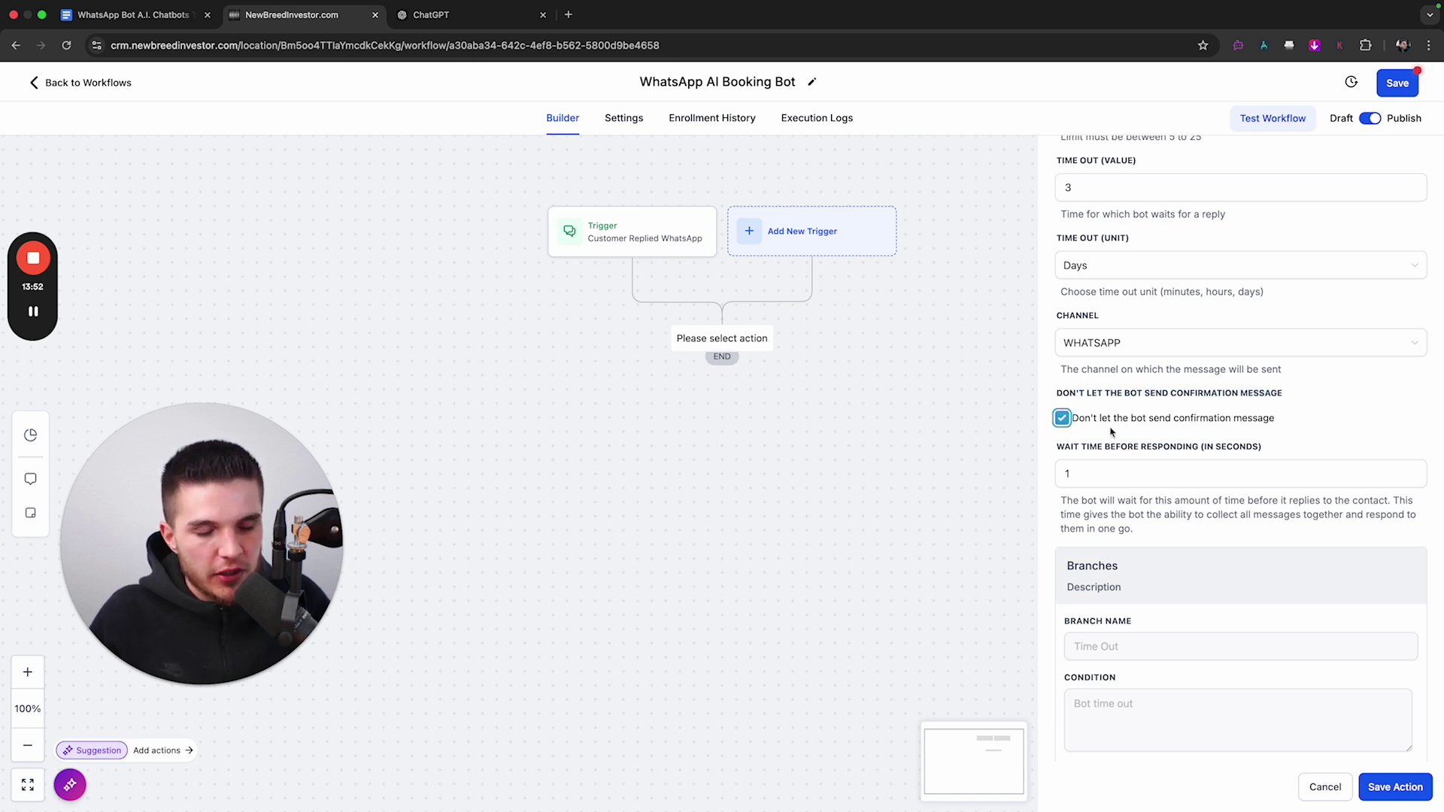
click(1062, 419)
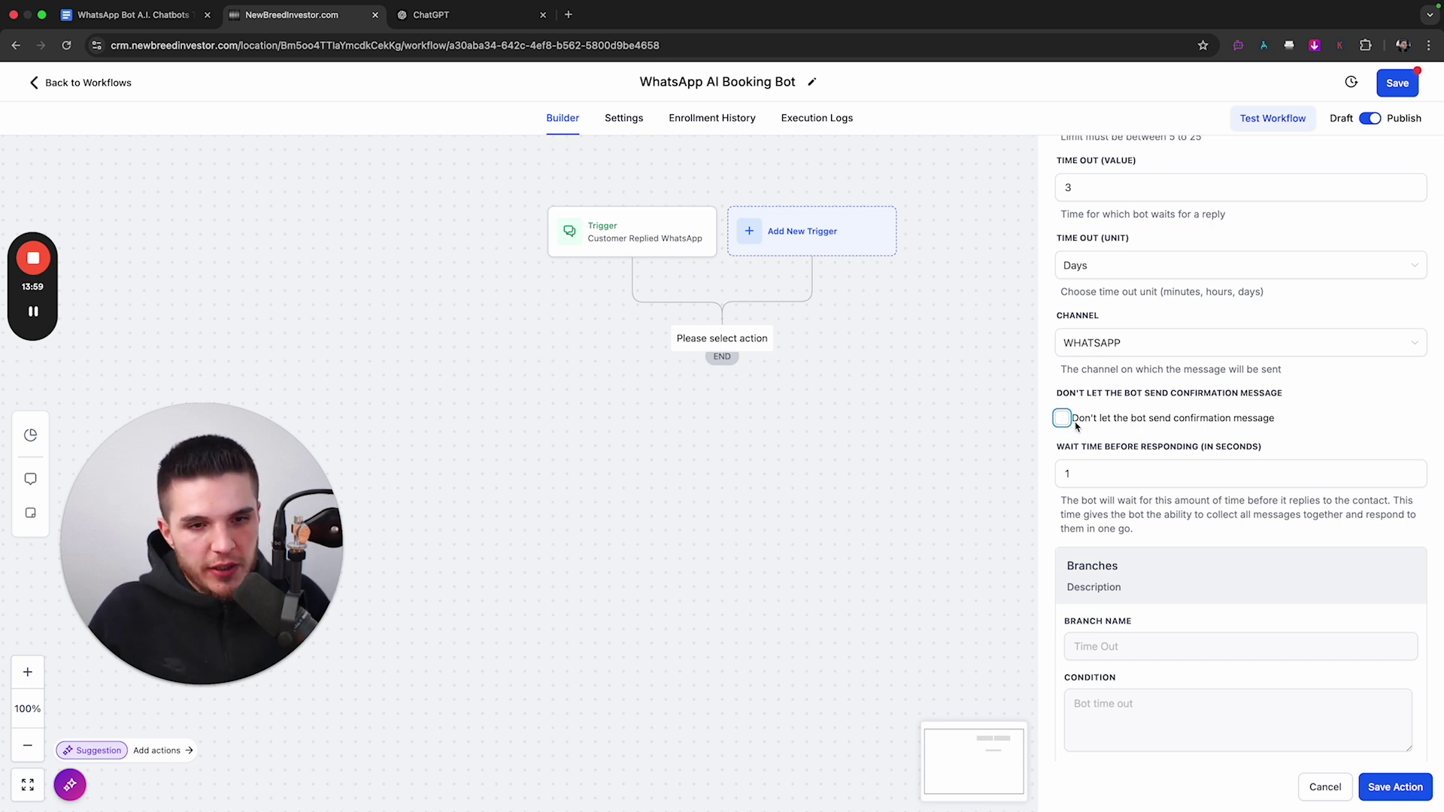
scroll(1094, 451, down, 3)
click(1095, 307)
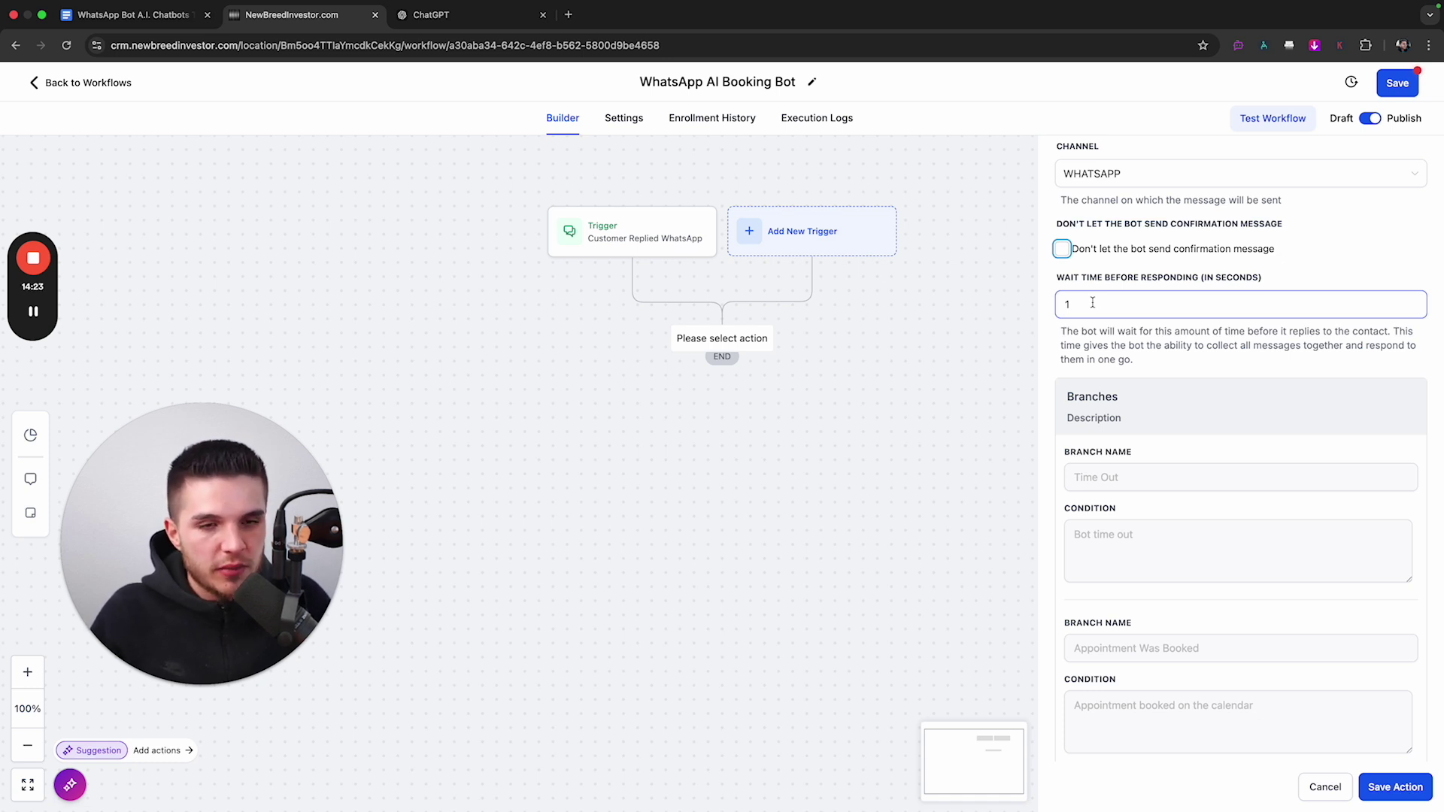
click(1083, 305)
key(BackSpace)
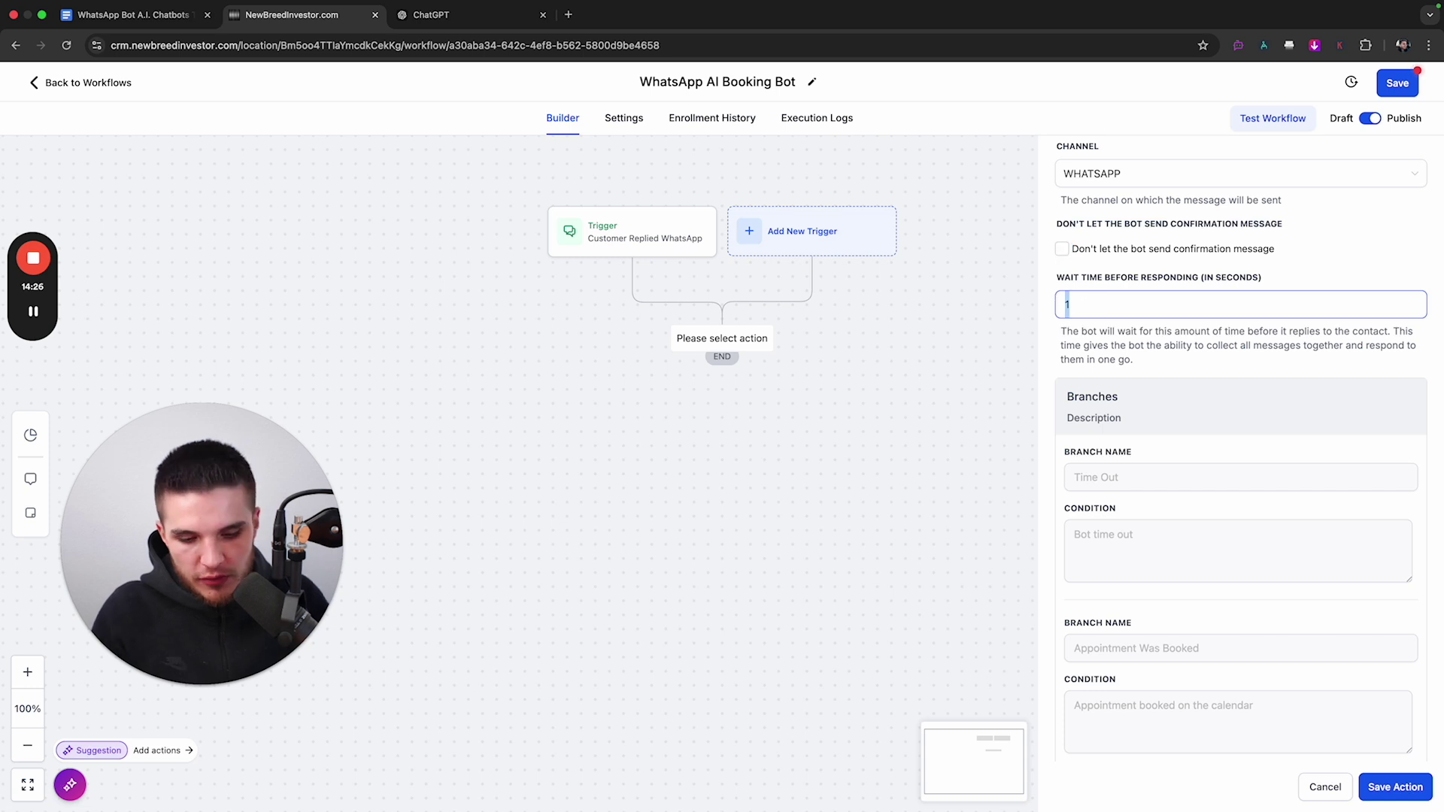
text(60)
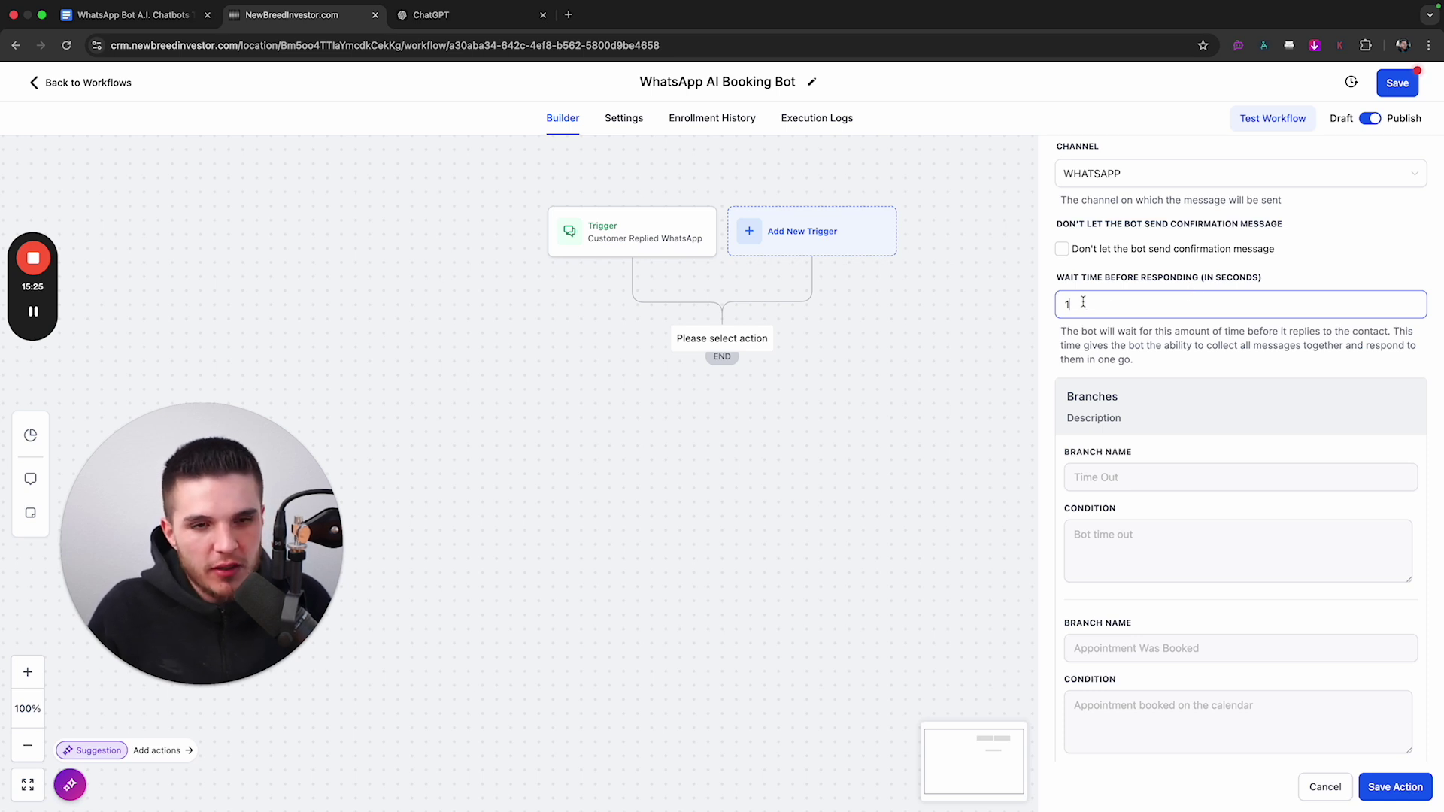
scroll(1151, 397, down, 5)
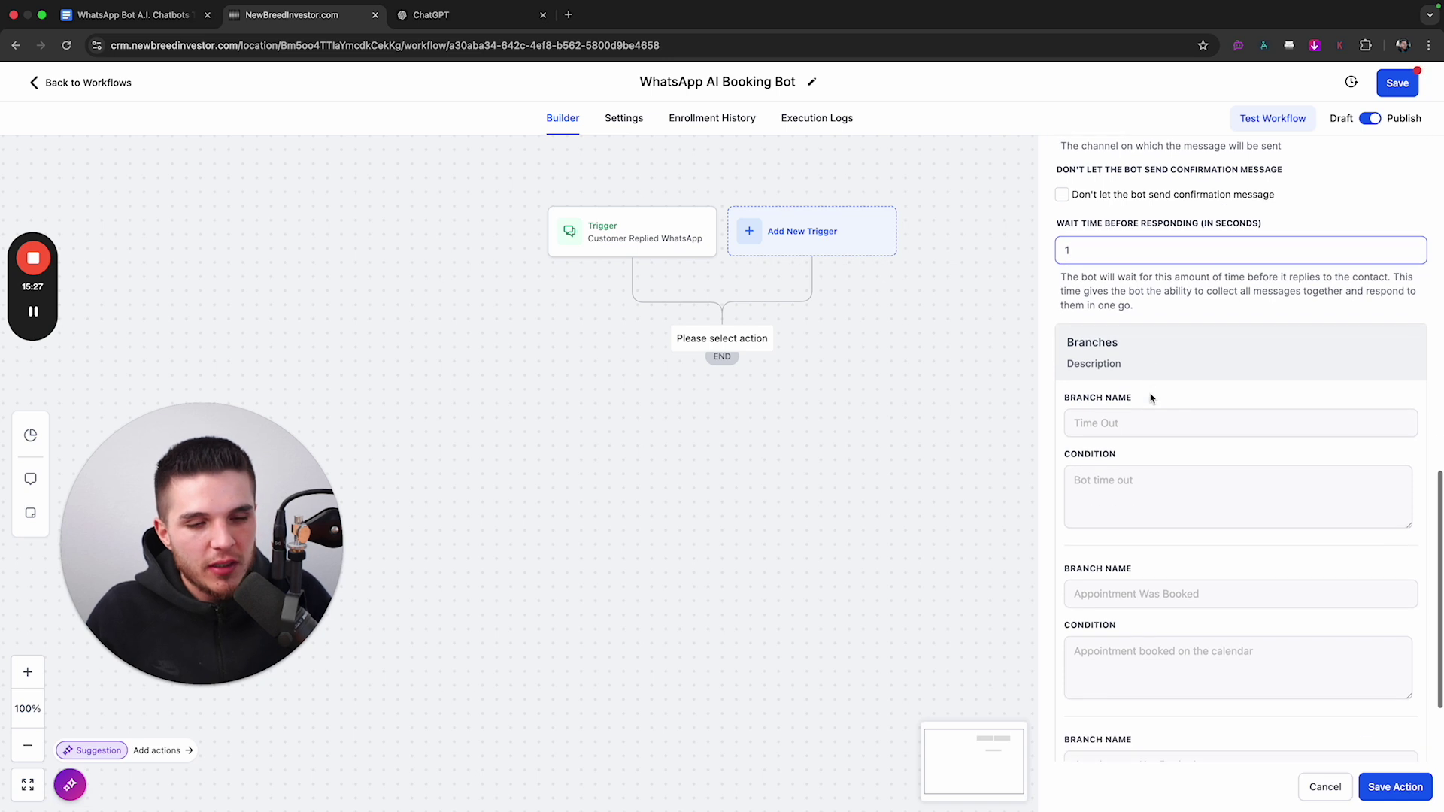
click(1393, 787)
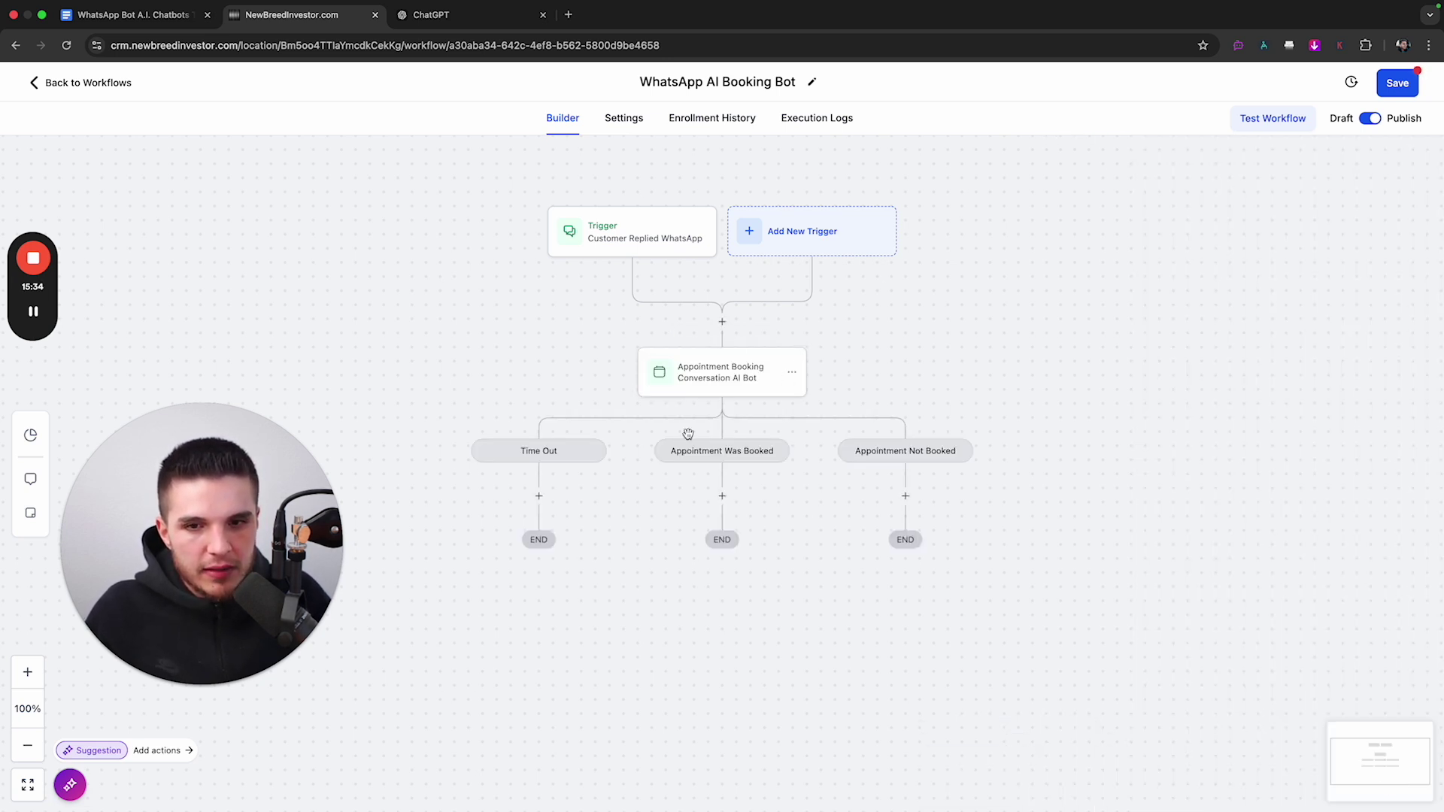
Step: Save the workflow with the top-right Save button
click(1409, 86)
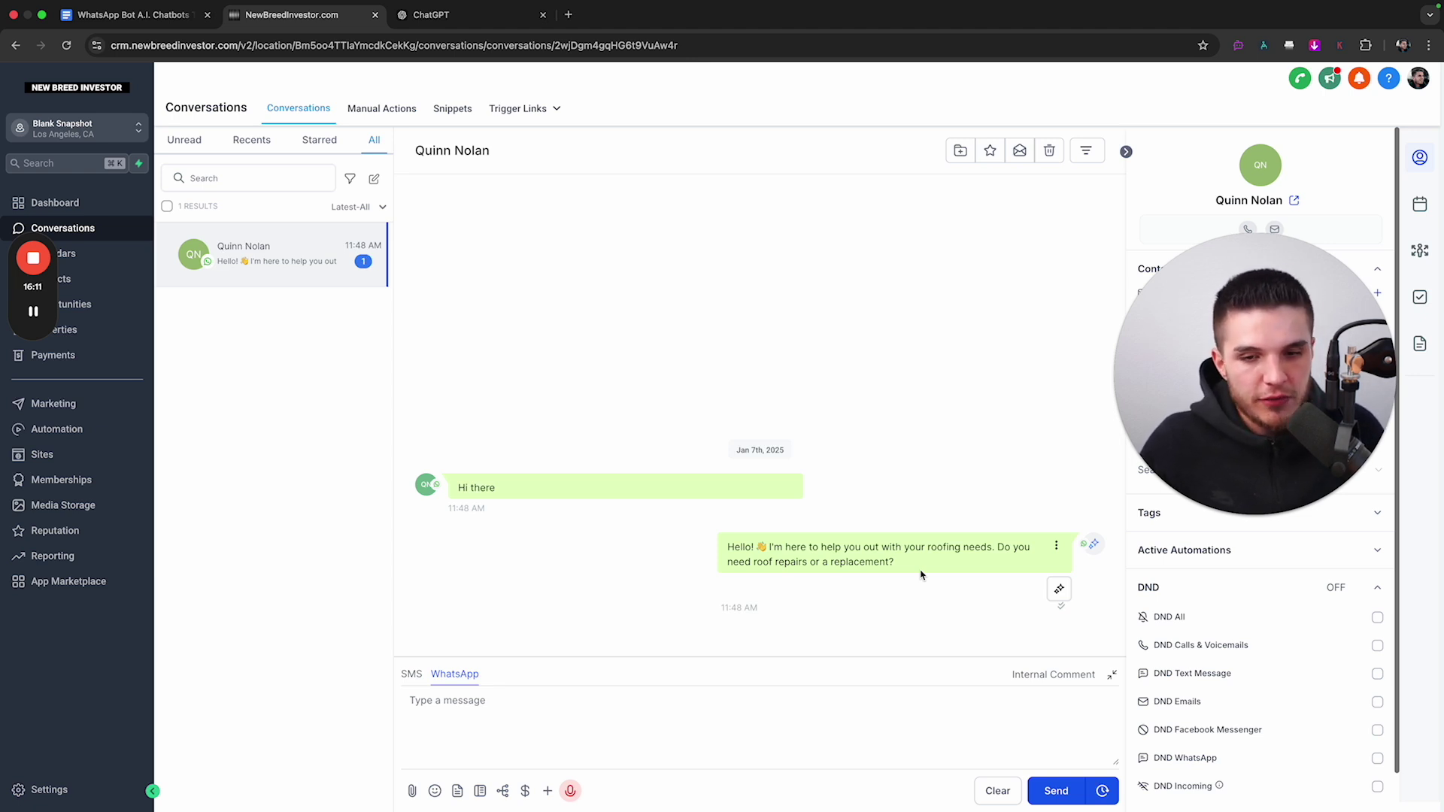
Step: Highlight the greeting emoji and the bot's repairs-or-replacement question in the WhatsApp chat
drag(765, 551, 758, 553)
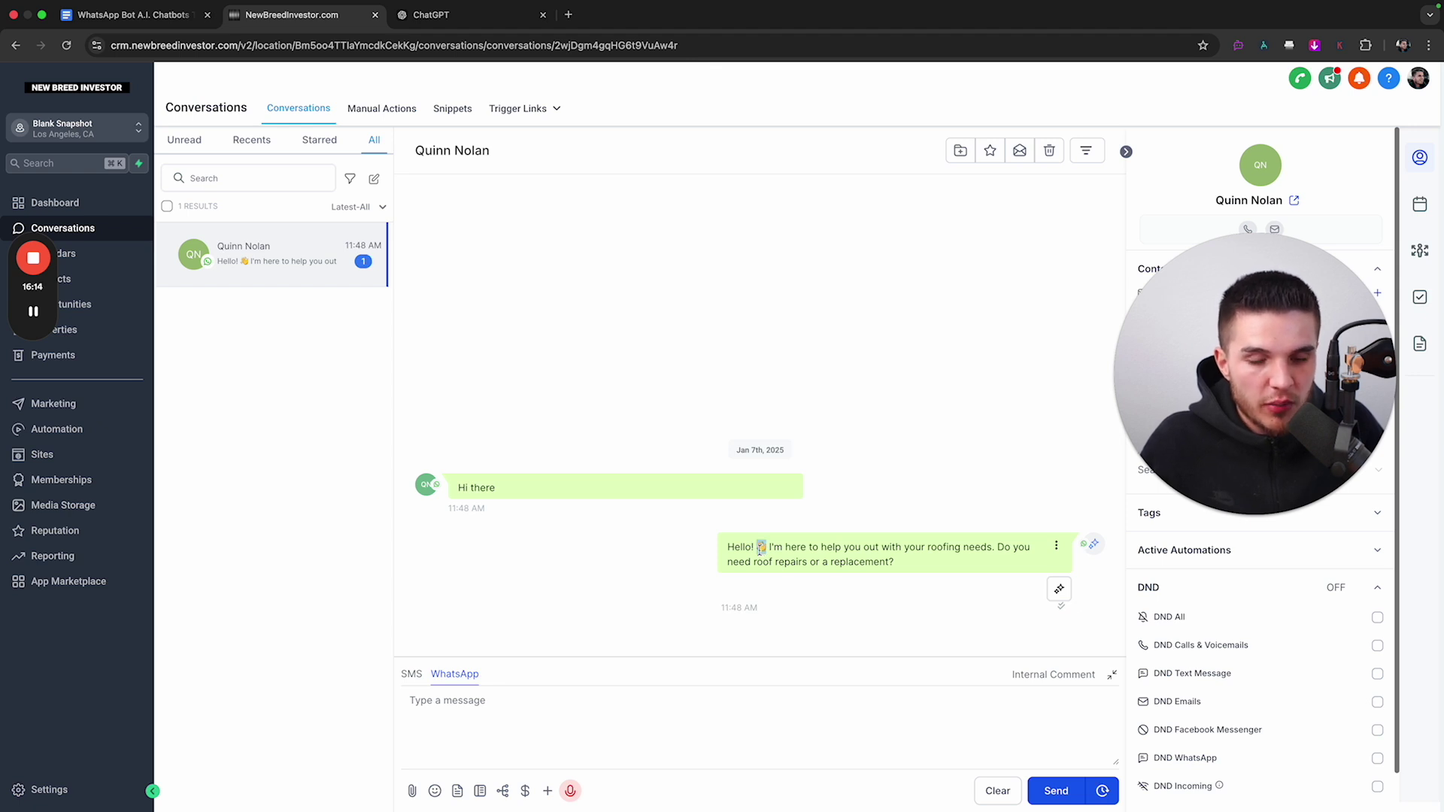
drag(894, 564, 998, 550)
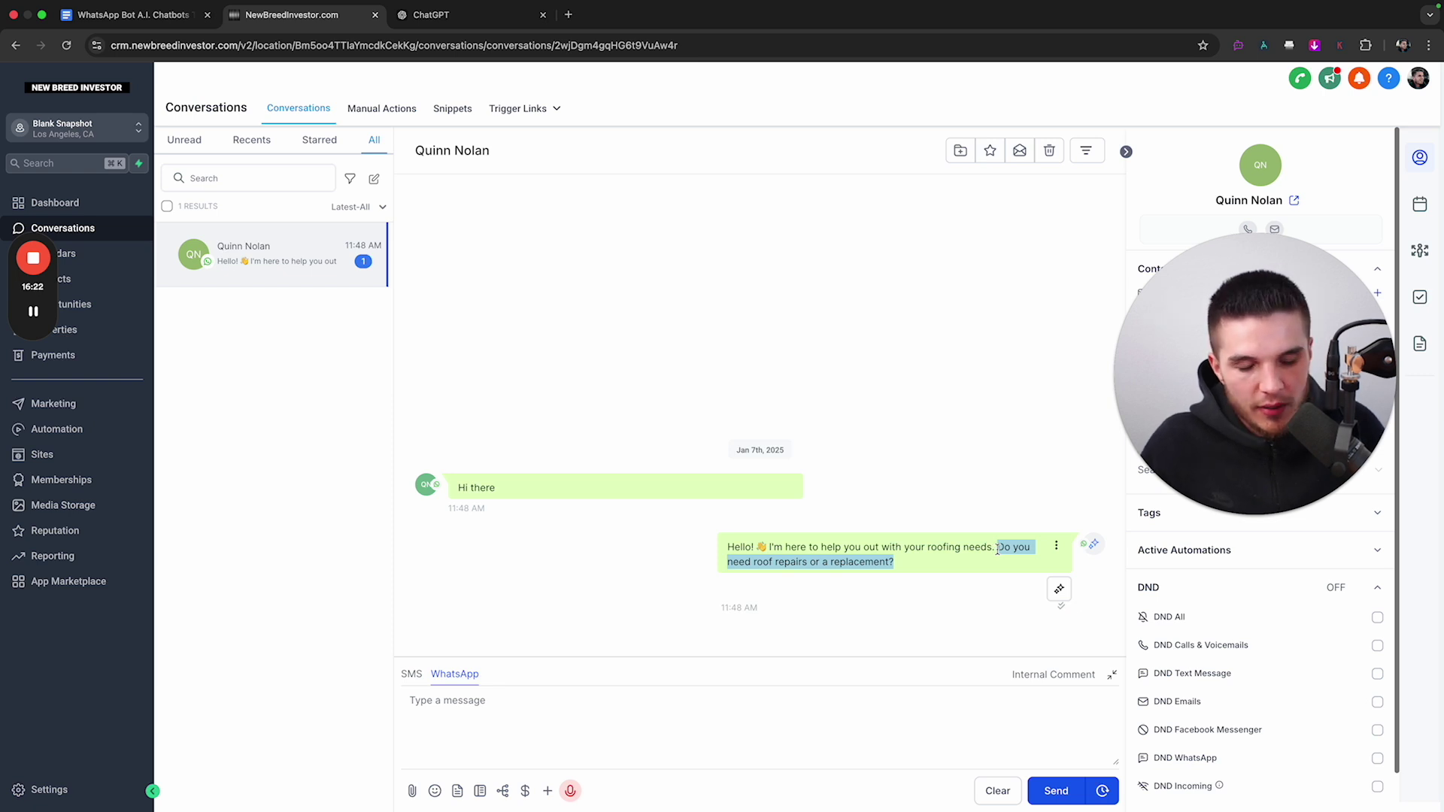
click(997, 550)
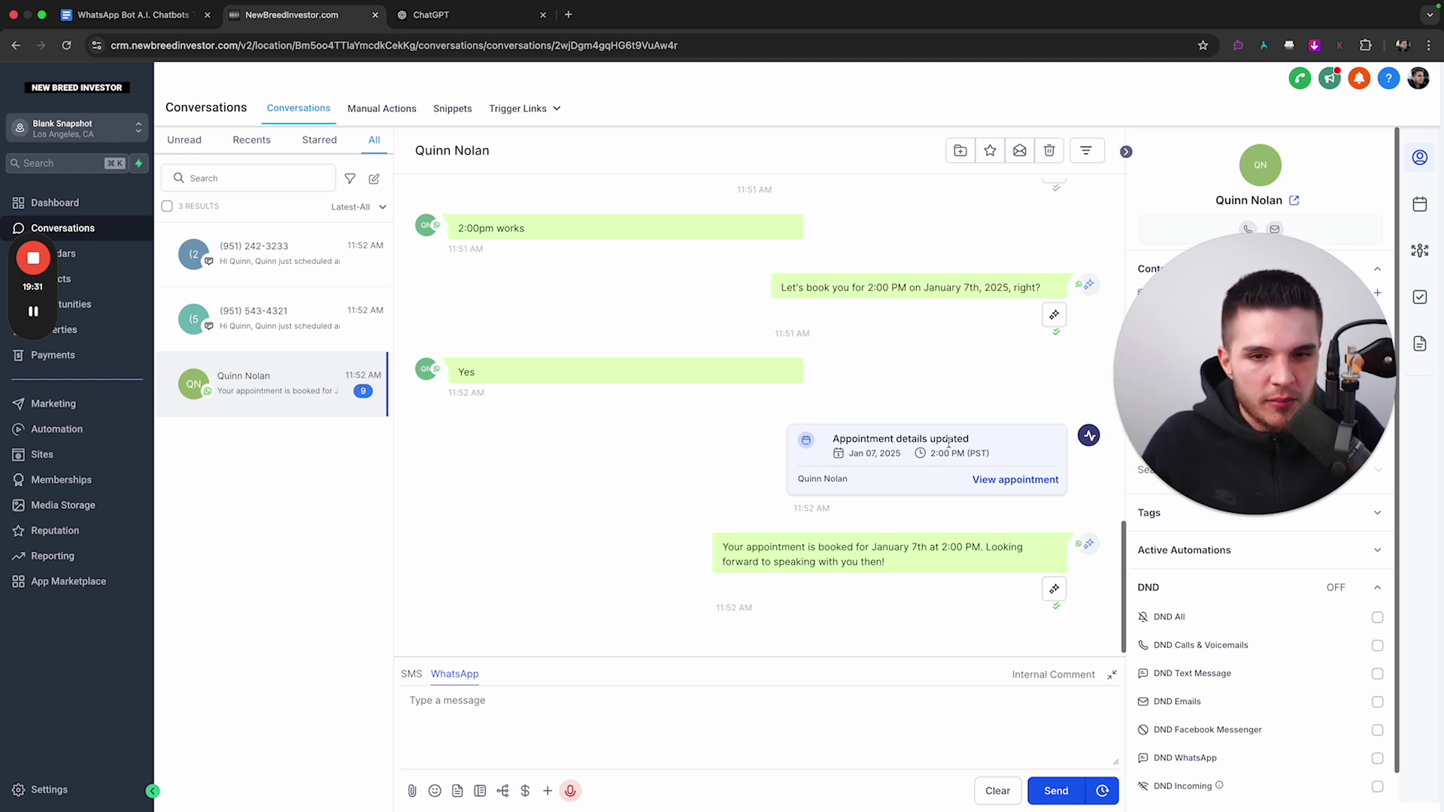
Step: Highlight the bot's booking confirmation message in the WhatsApp test chat
drag(724, 543, 897, 561)
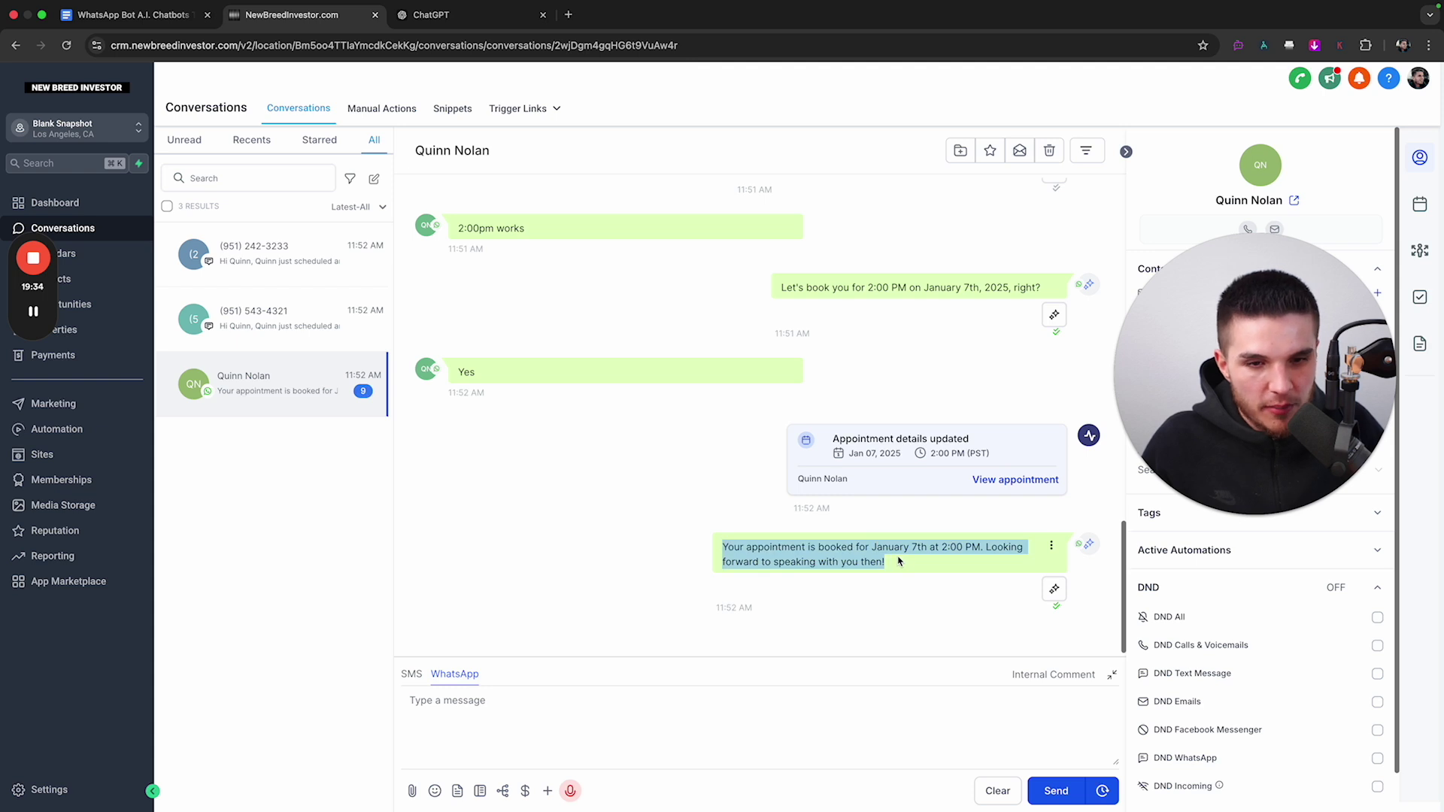
click(897, 561)
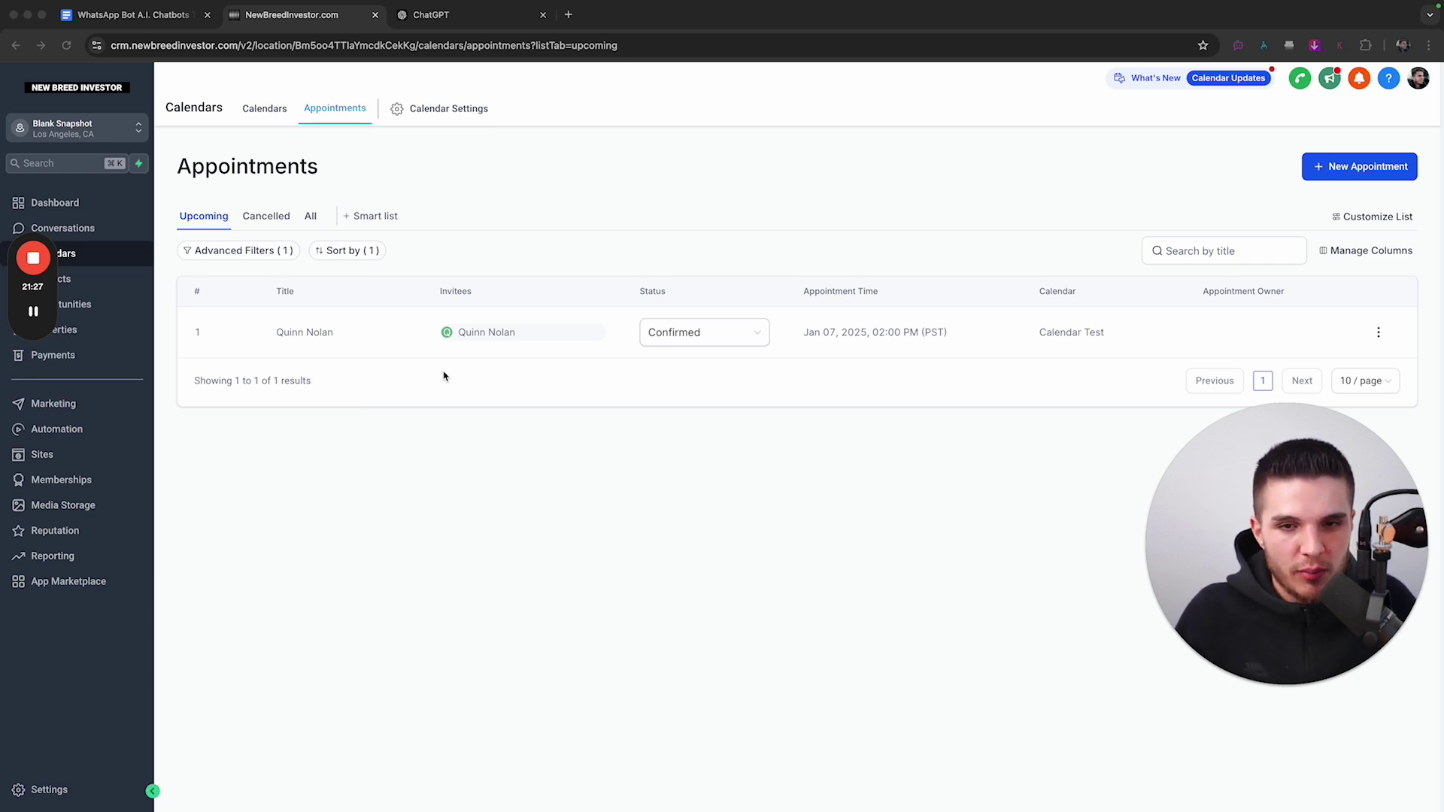
mouse_move(38, 314)
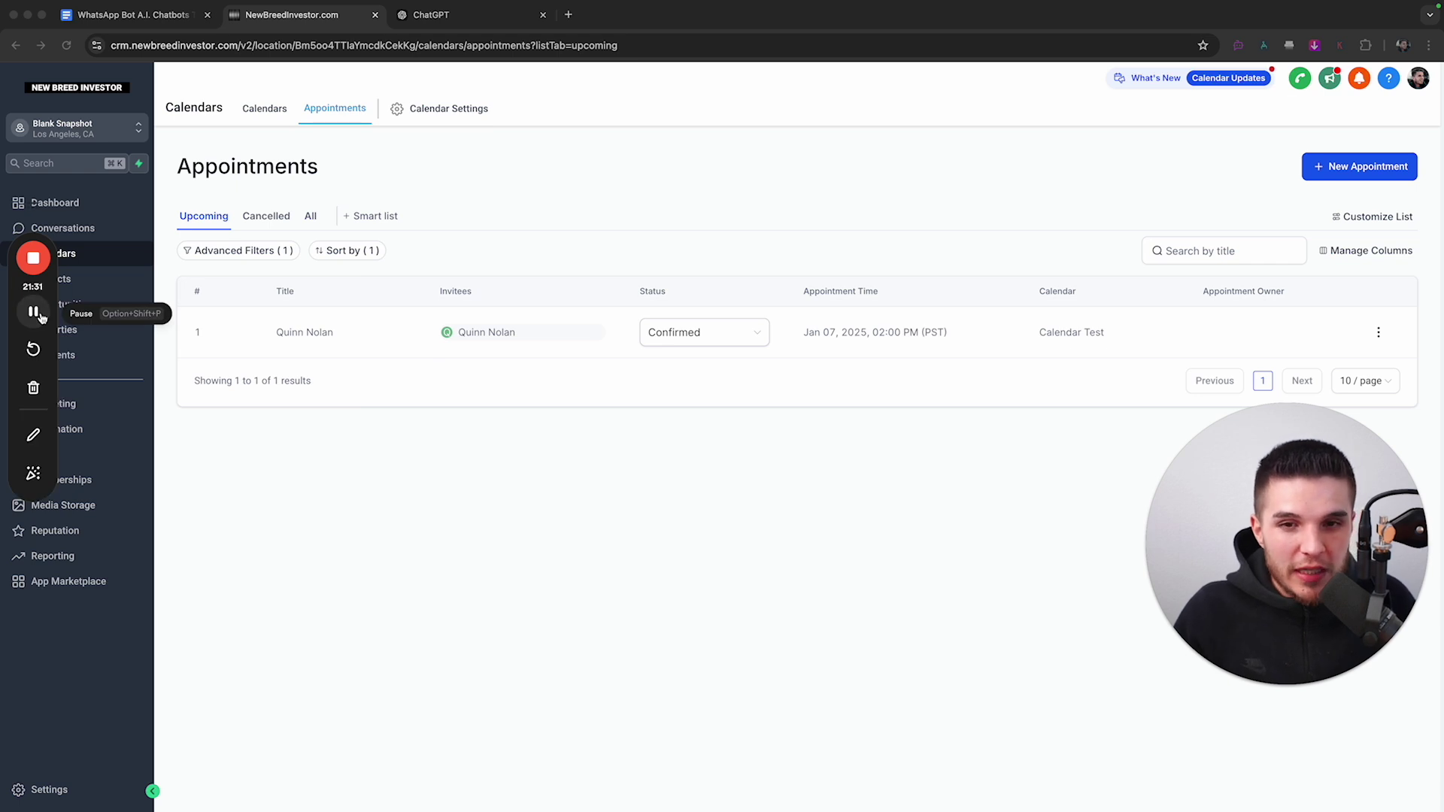